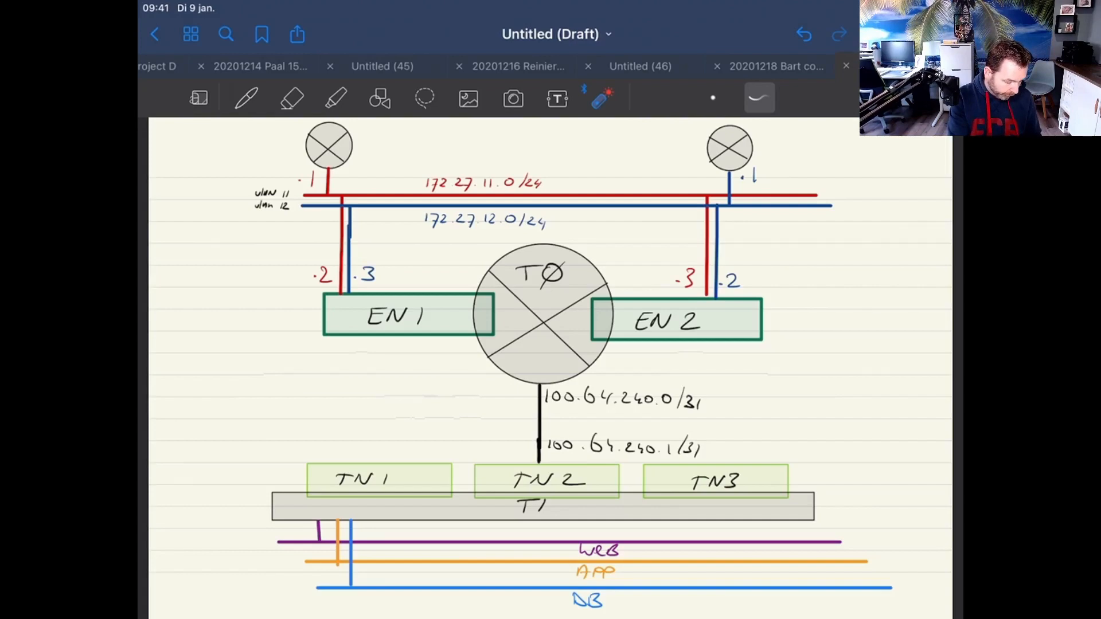
Trace the EN1 and EN2 uplinks, the T0 router, the upstream routers and the T1 connection in the network diagram with the laser pointer
left_click_drag(337, 304, 337, 195)
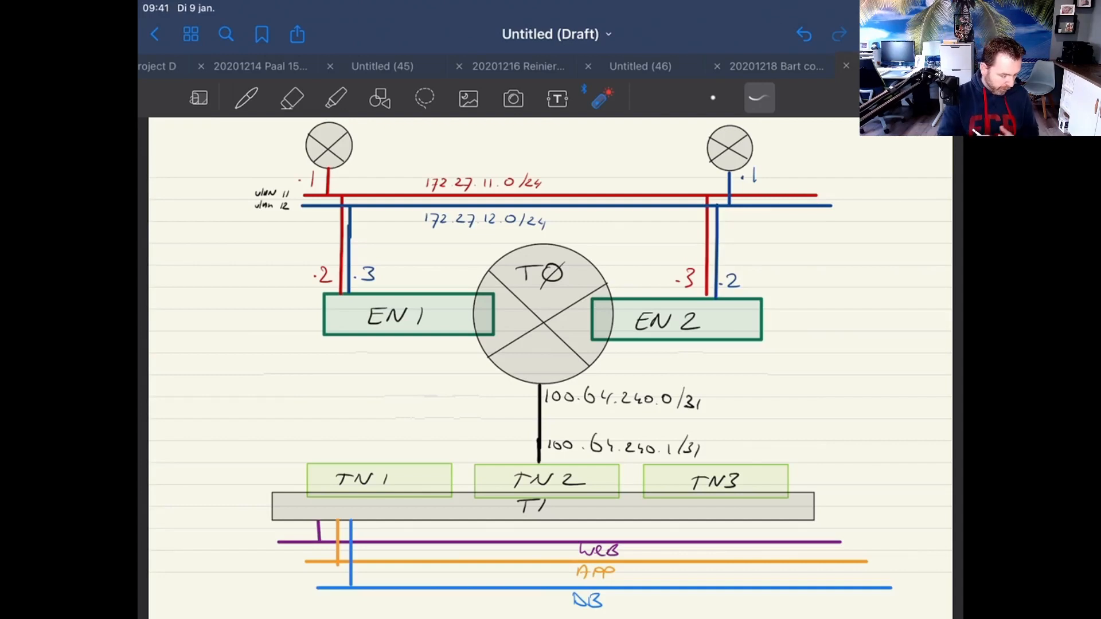
mouse_move(537, 224)
left_mouse_down()
mouse_move(461, 350)
mouse_move(536, 241)
mouse_move(508, 252)
left_mouse_up()
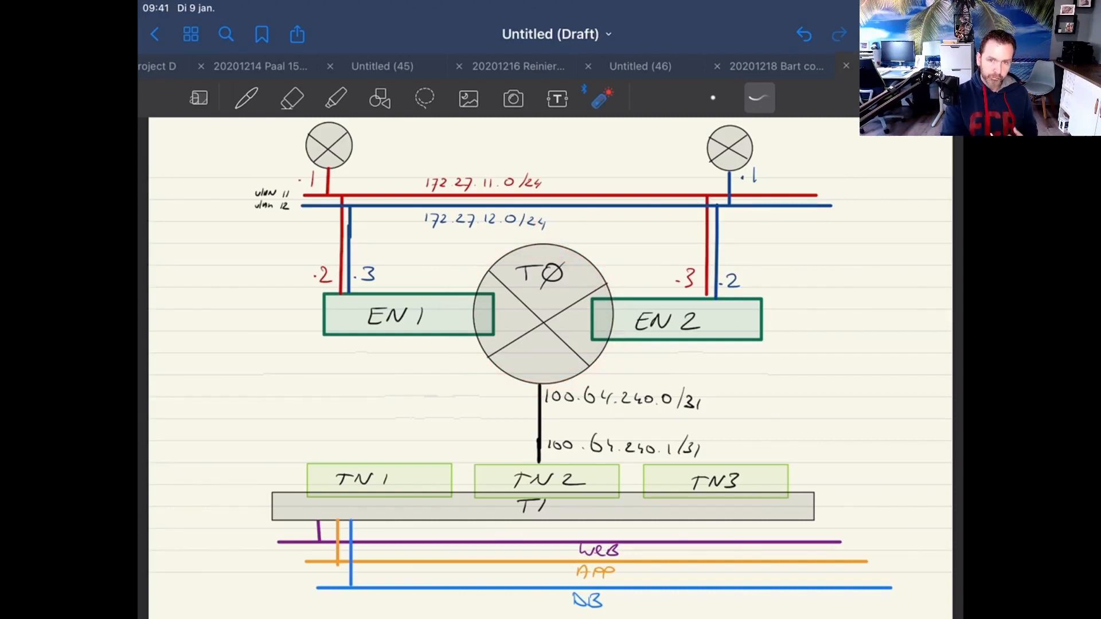
mouse_move(401, 275)
left_mouse_down()
mouse_move(482, 338)
mouse_move(373, 274)
left_mouse_up()
mouse_move(743, 290)
left_mouse_down()
mouse_move(568, 353)
mouse_move(677, 265)
left_mouse_up()
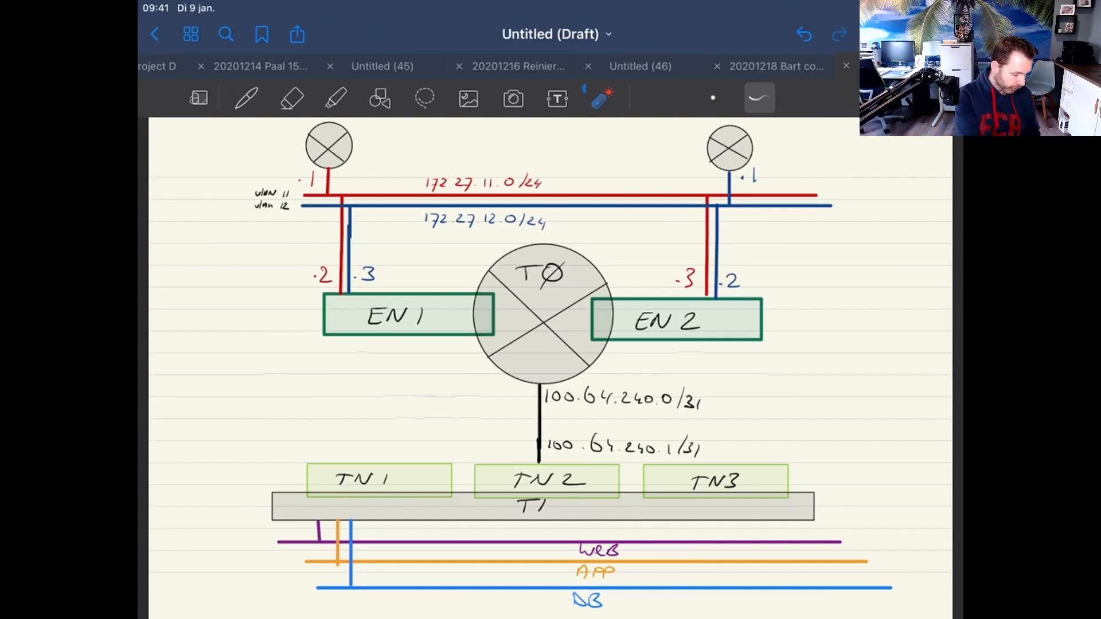
mouse_move(312, 134)
left_mouse_down()
mouse_move(313, 124)
mouse_move(281, 145)
left_mouse_up()
mouse_move(769, 155)
left_mouse_down()
mouse_move(777, 130)
mouse_move(711, 123)
left_mouse_up()
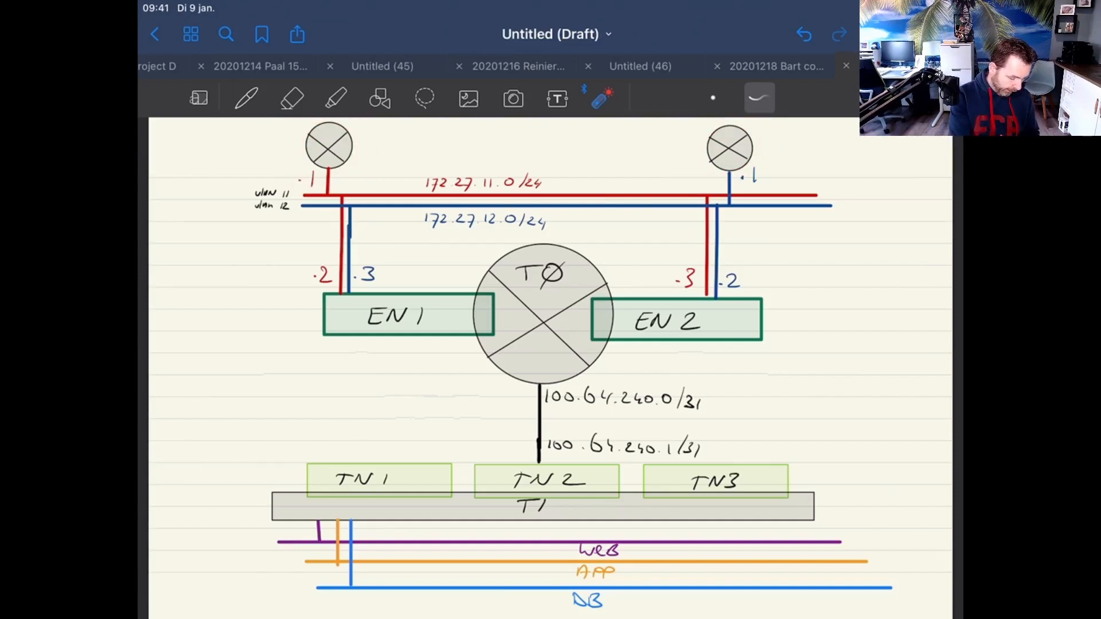
mouse_move(550, 476)
left_mouse_down()
mouse_move(232, 485)
mouse_move(837, 514)
mouse_move(493, 466)
left_mouse_up()
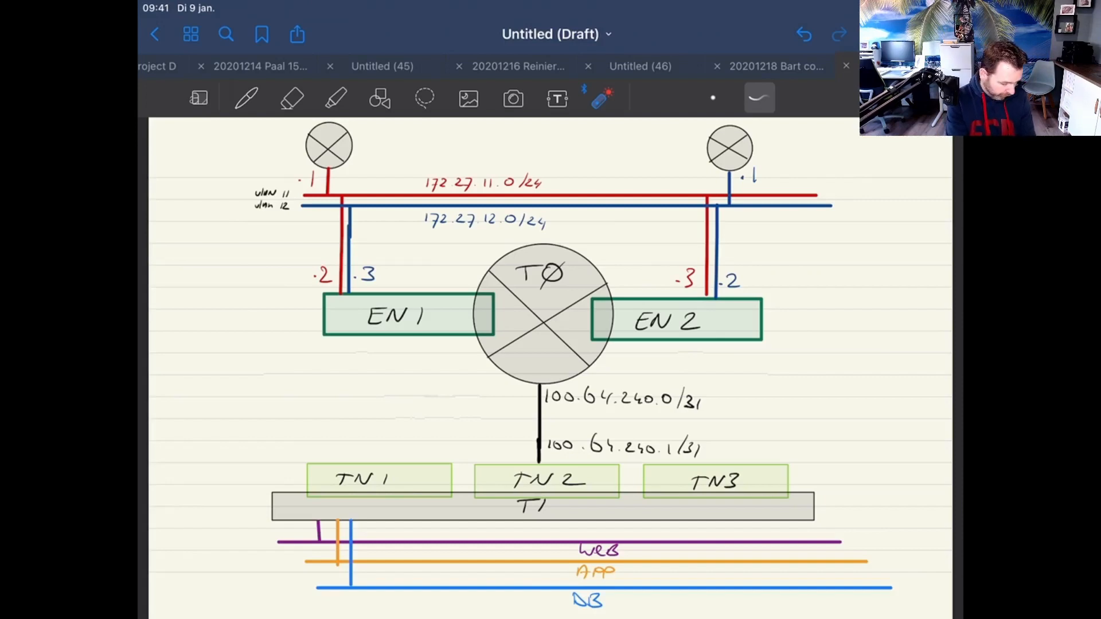
left_click_drag(550, 372, 542, 367)
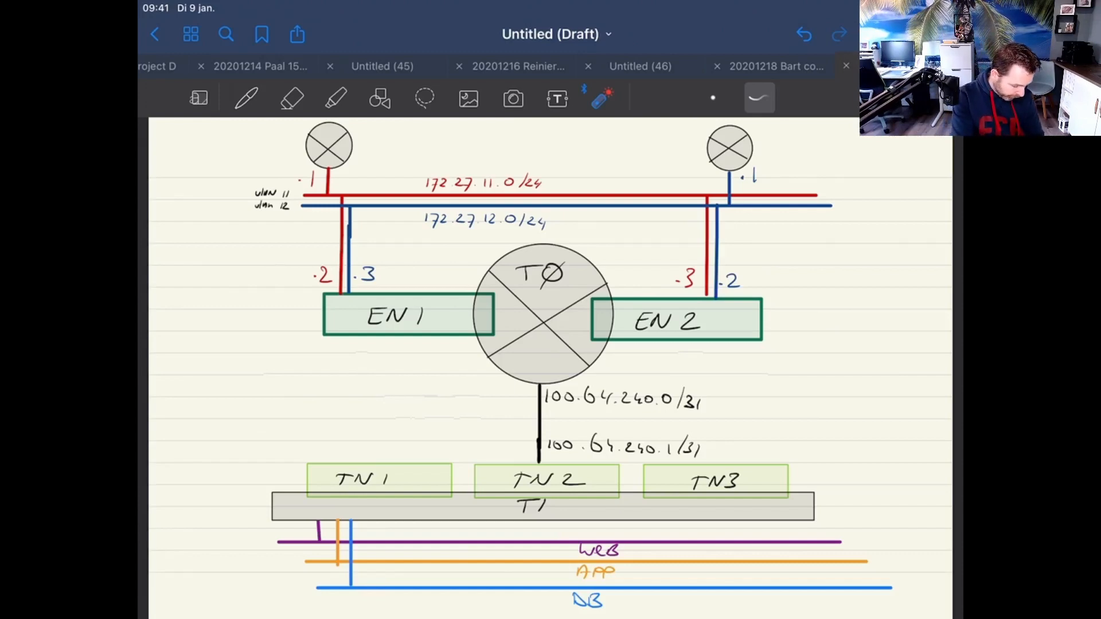
Trace the WEB, APP and DB segments and their T1 connections in the network diagram with the laser pointer
mouse_move(315, 519)
left_mouse_down()
mouse_move(332, 542)
mouse_move(857, 545)
left_mouse_up()
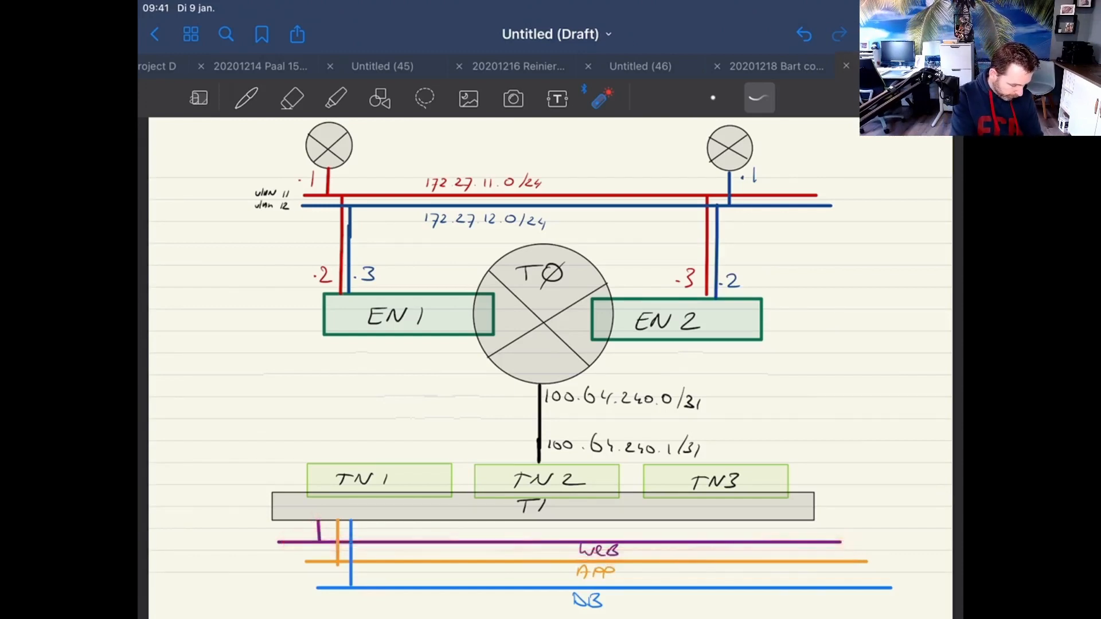
left_click_drag(335, 523, 332, 565)
left_click_drag(325, 563, 893, 573)
left_click_drag(353, 526, 353, 589)
left_click_drag(325, 590, 892, 588)
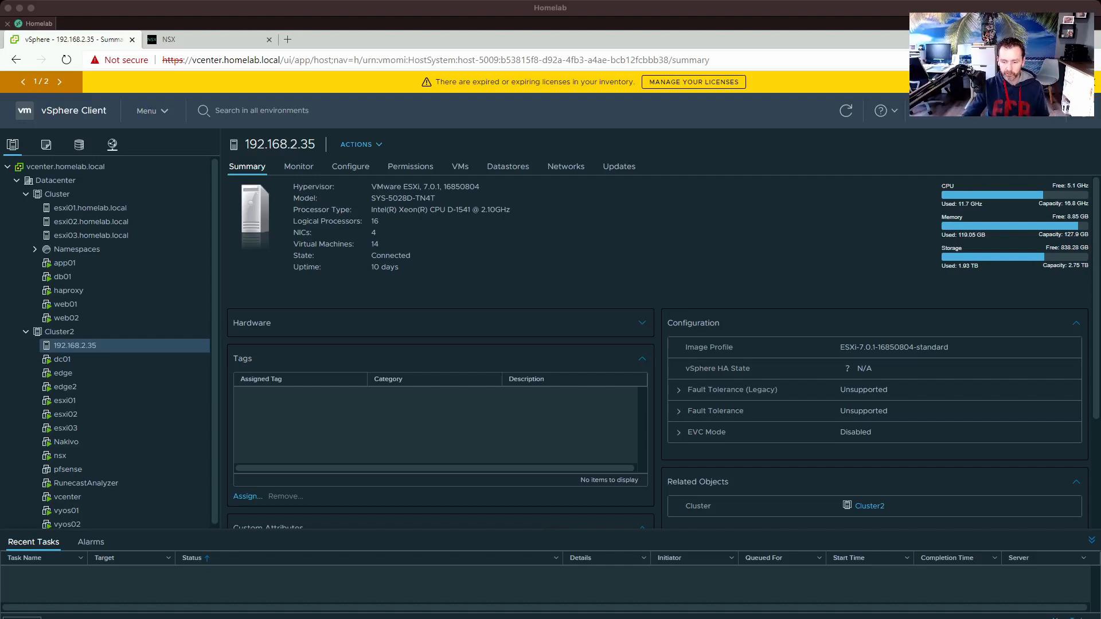
Switch to the vSphere Client and view the edge VM and the hosts esxi01, esxi02 and esxi03.homelab.local
key("super+Tab")
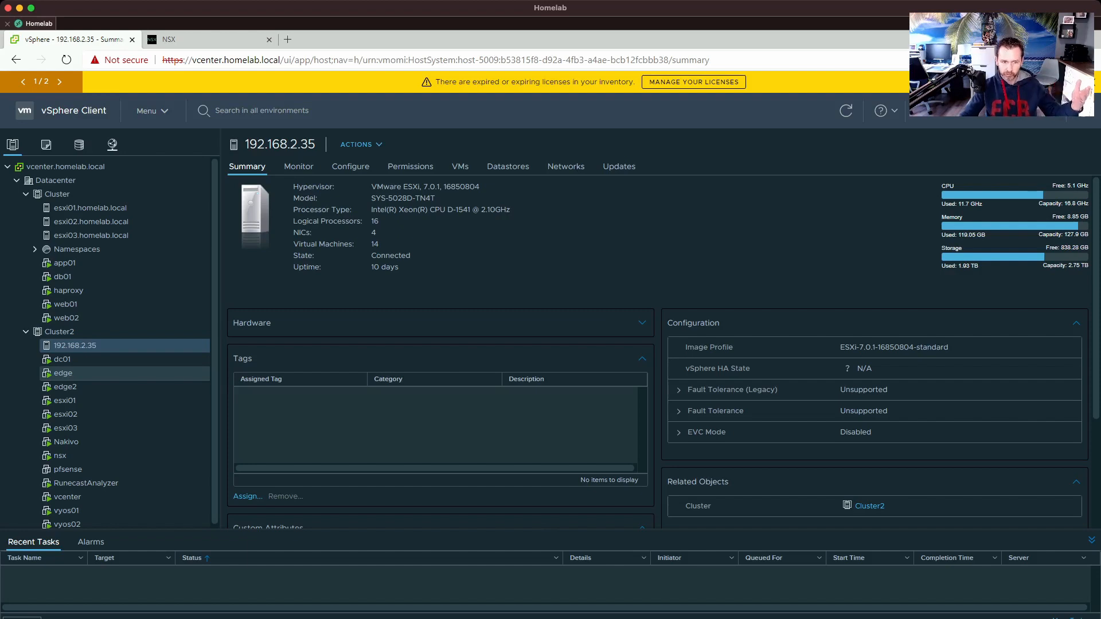
left_click(64, 373)
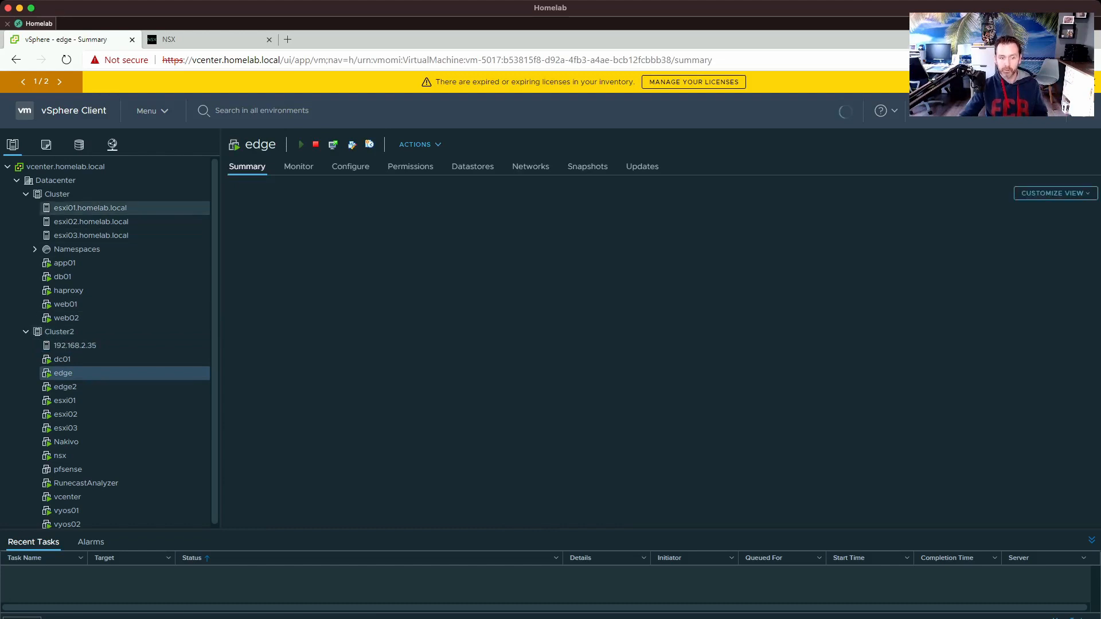
left_click(90, 208)
left_click(92, 222)
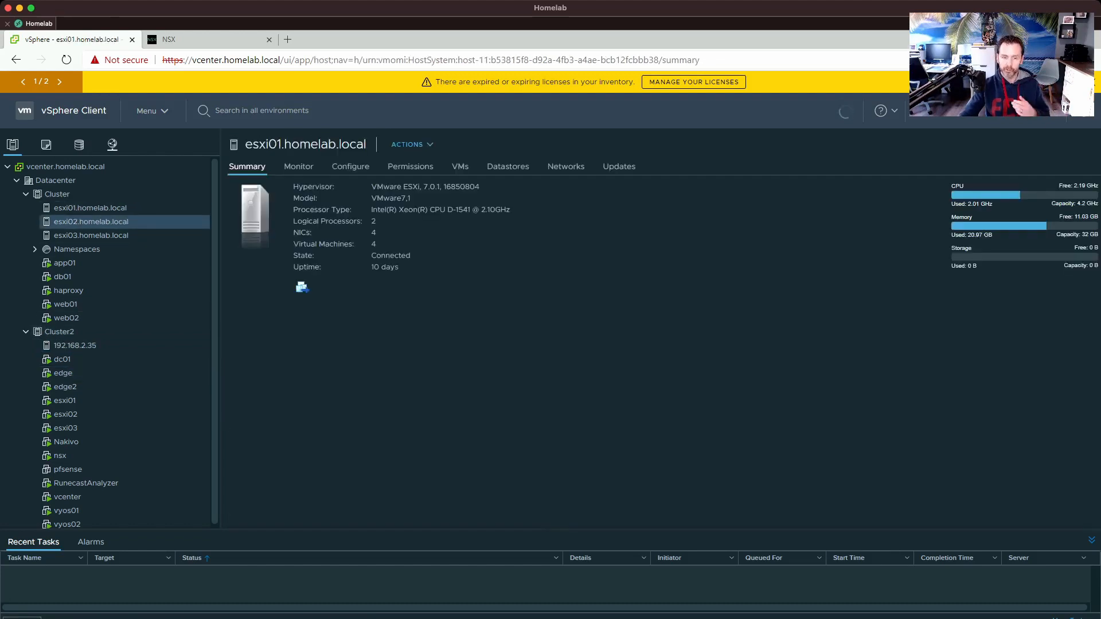
left_click(91, 235)
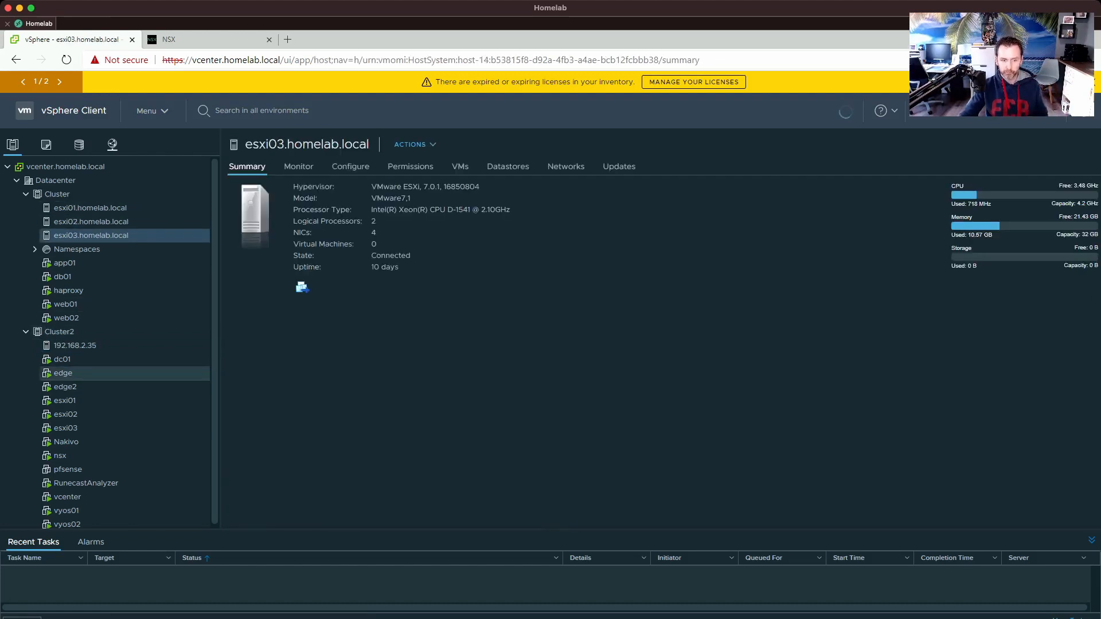
Review the network adapter assignments in the edge VM's hardware settings and close them without changes
left_click(63, 374)
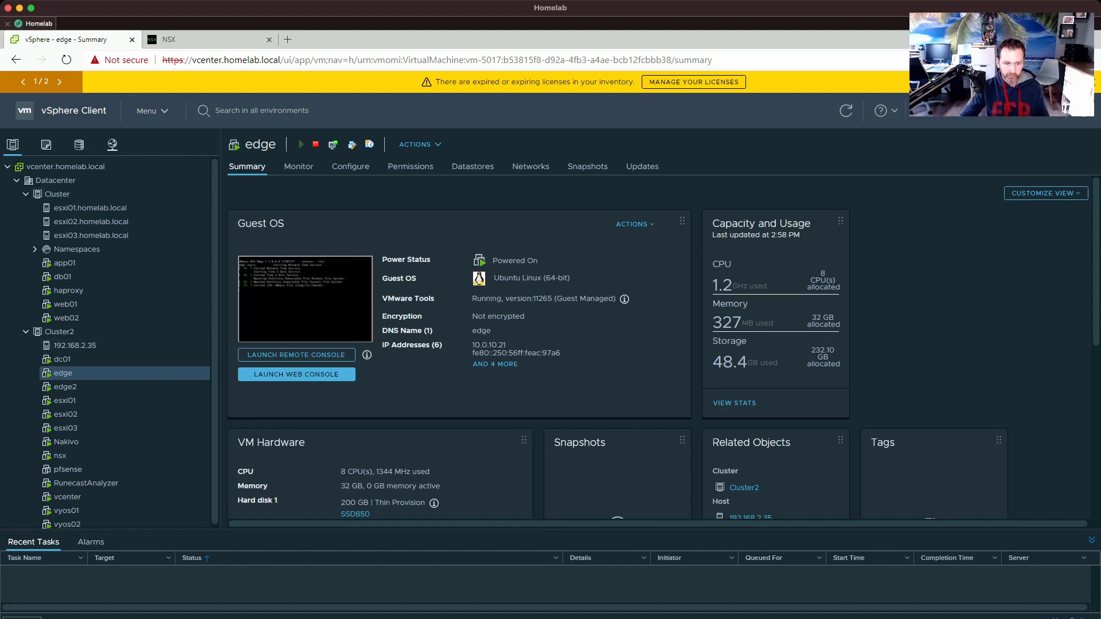
right_click(69, 373)
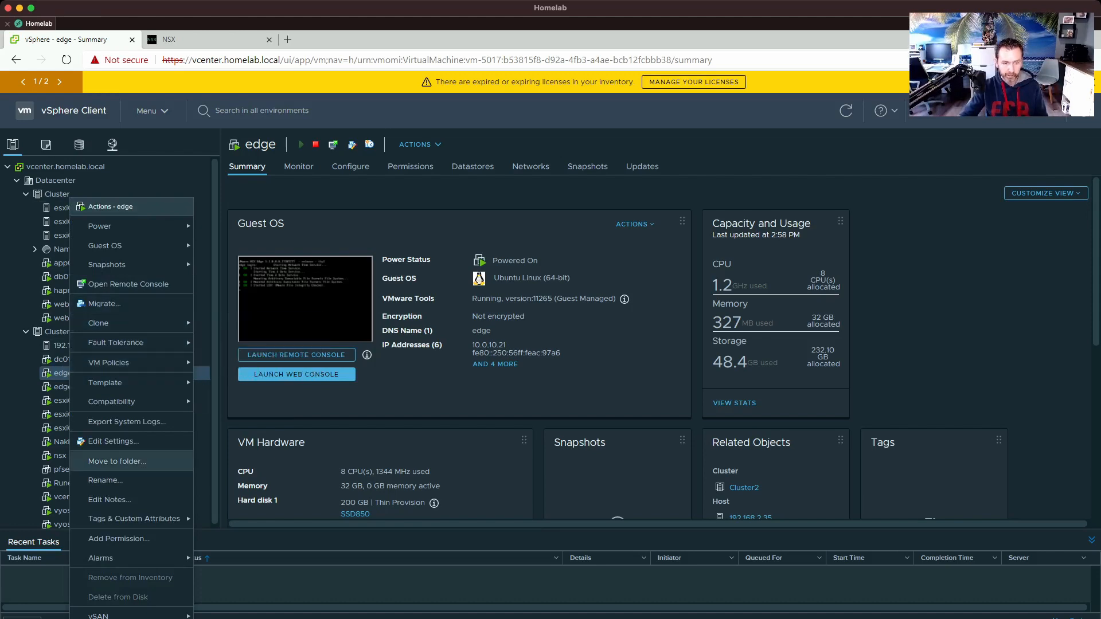
mouse_move(115, 401)
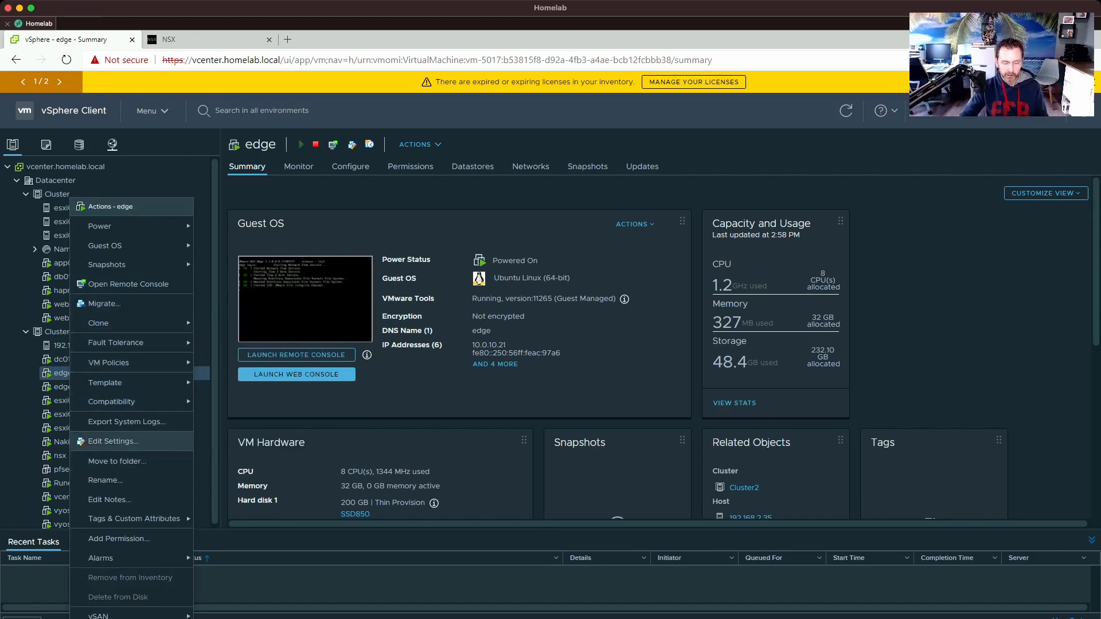
left_click(113, 441)
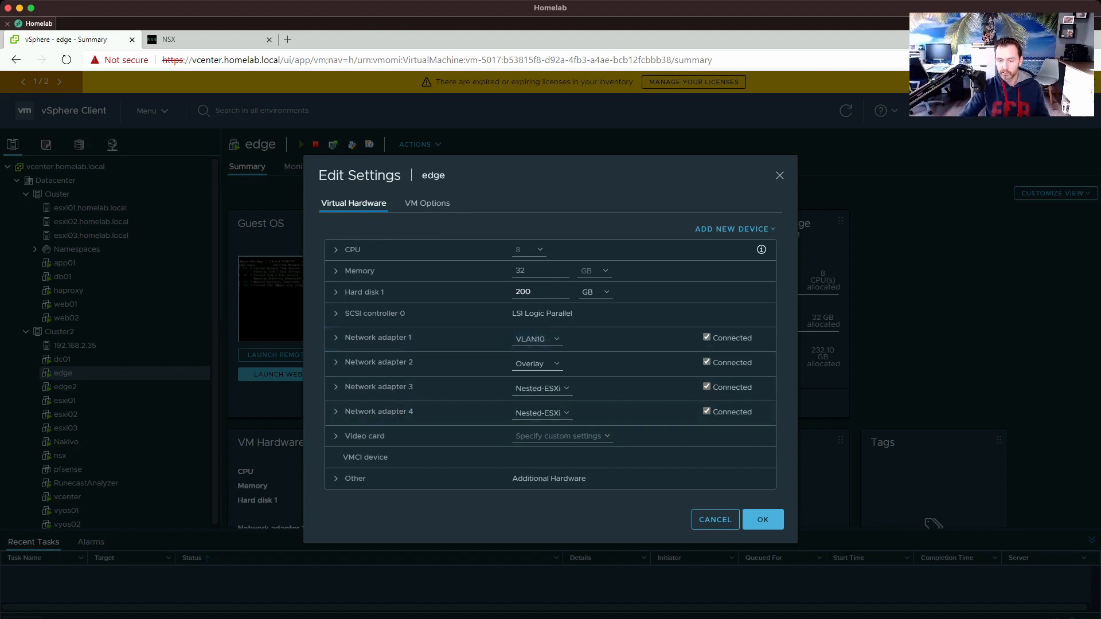
left_click(715, 520)
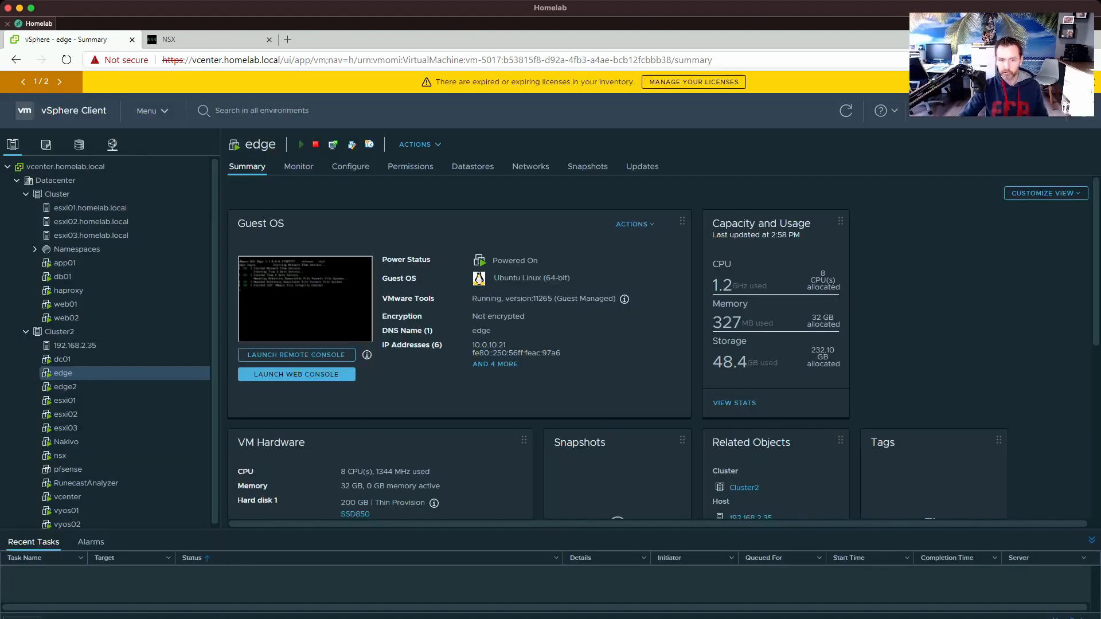
Switch to NSX-T and inspect the host transport nodes in Cluster managed by vcenter.homelab.local, along with the edge transport nodes
left_click(195, 40)
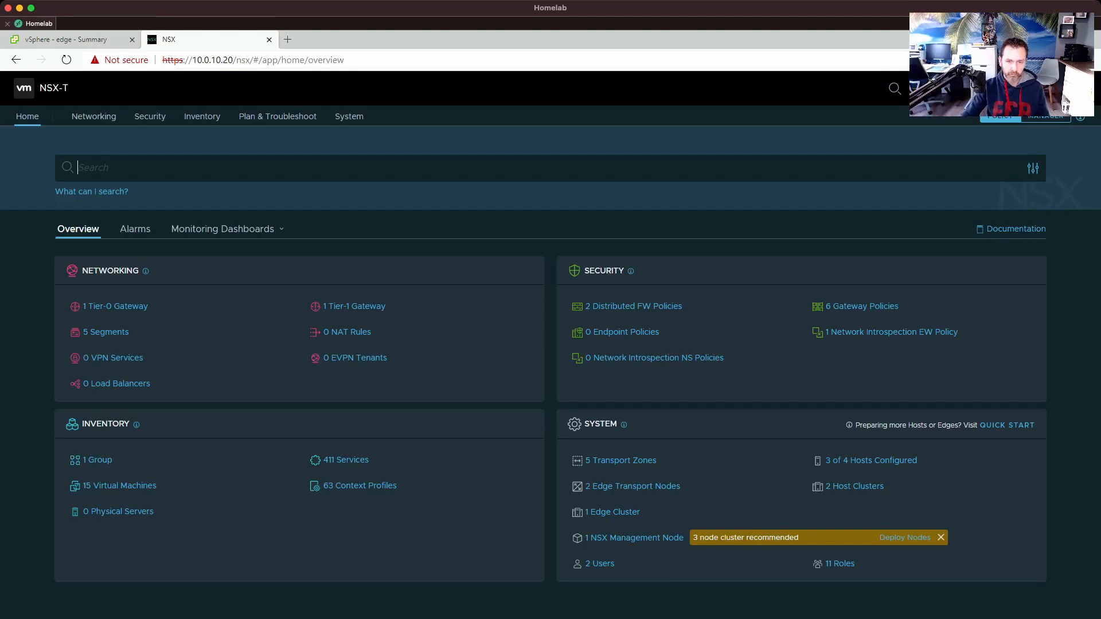
left_click(349, 117)
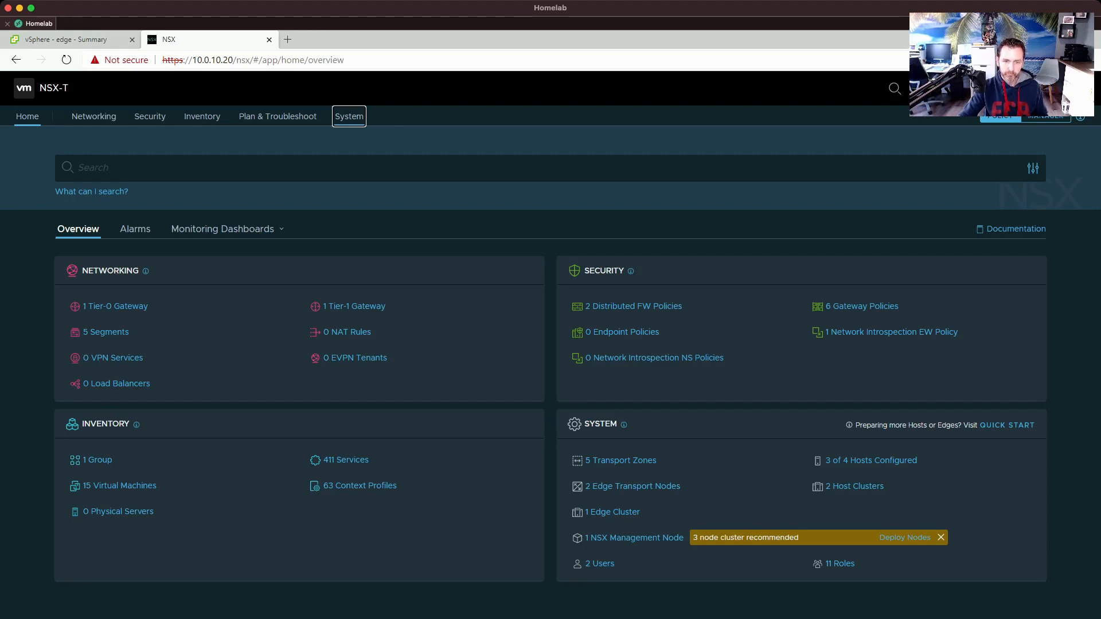
key("Return")
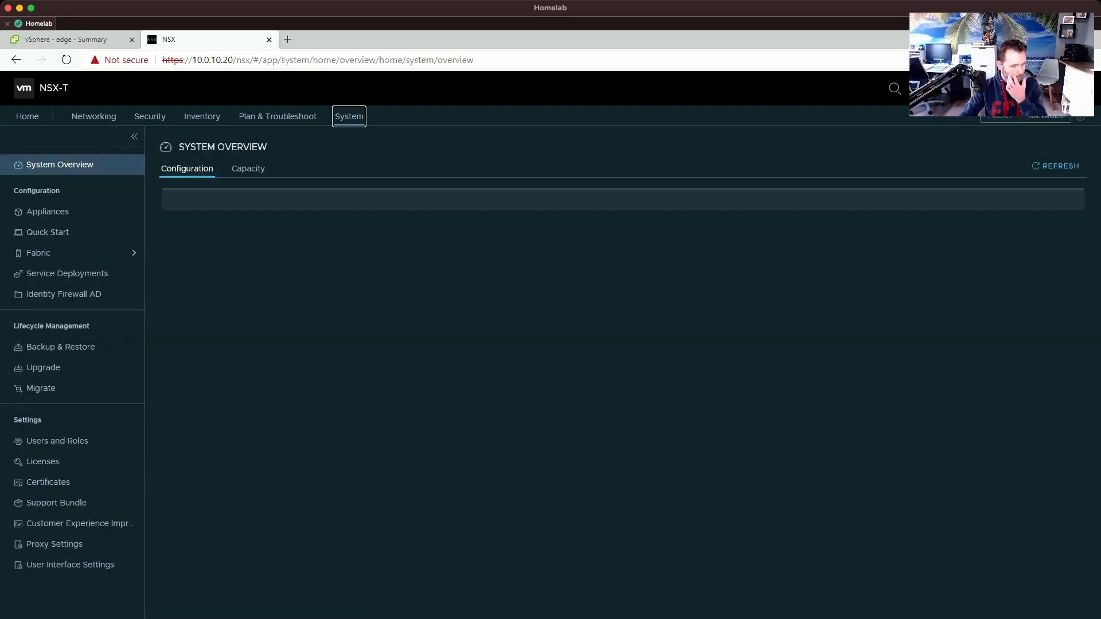
left_click(38, 252)
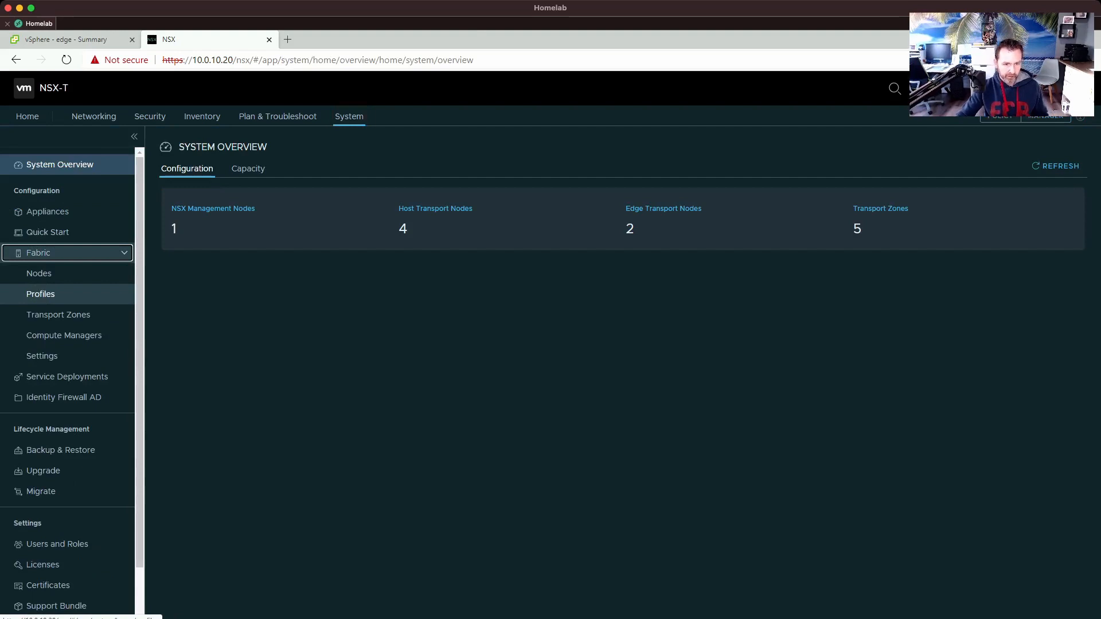
left_click(39, 274)
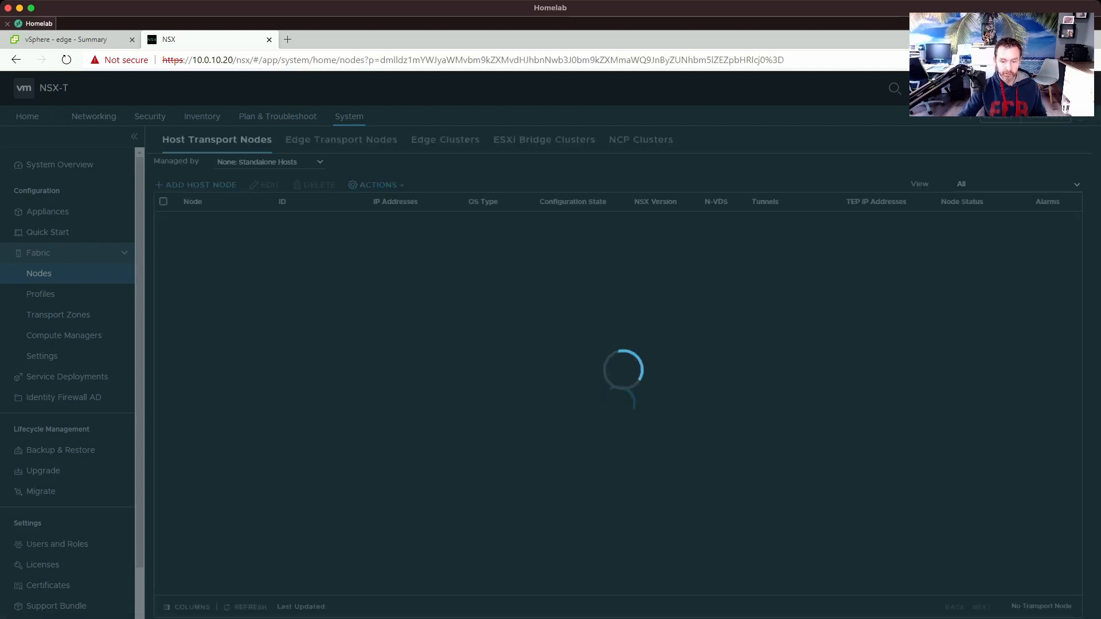
left_click(268, 162)
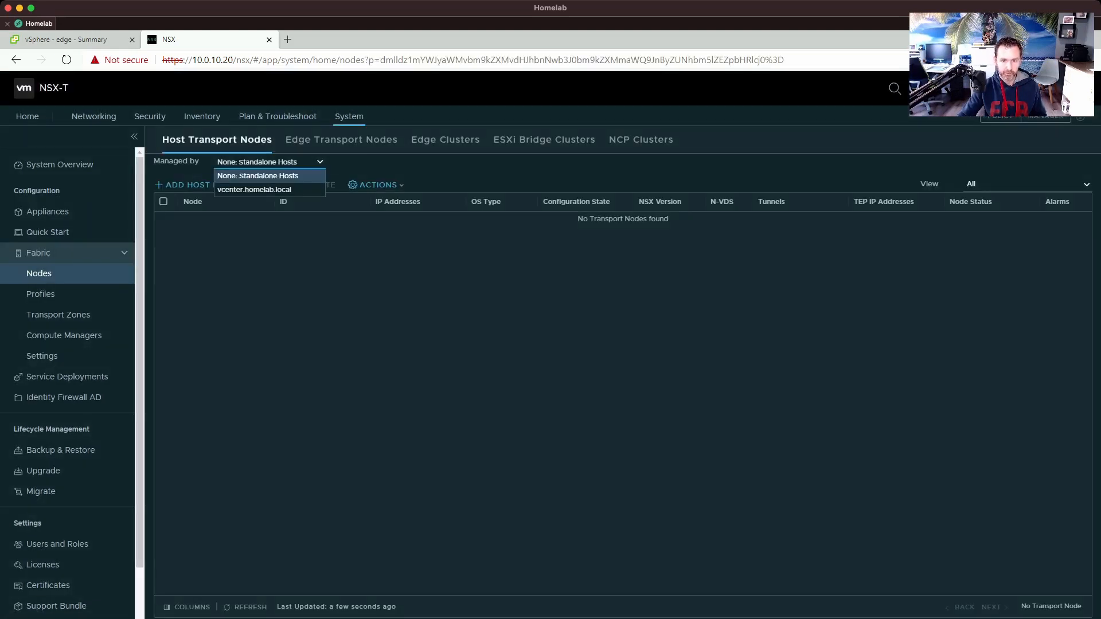
left_click(258, 187)
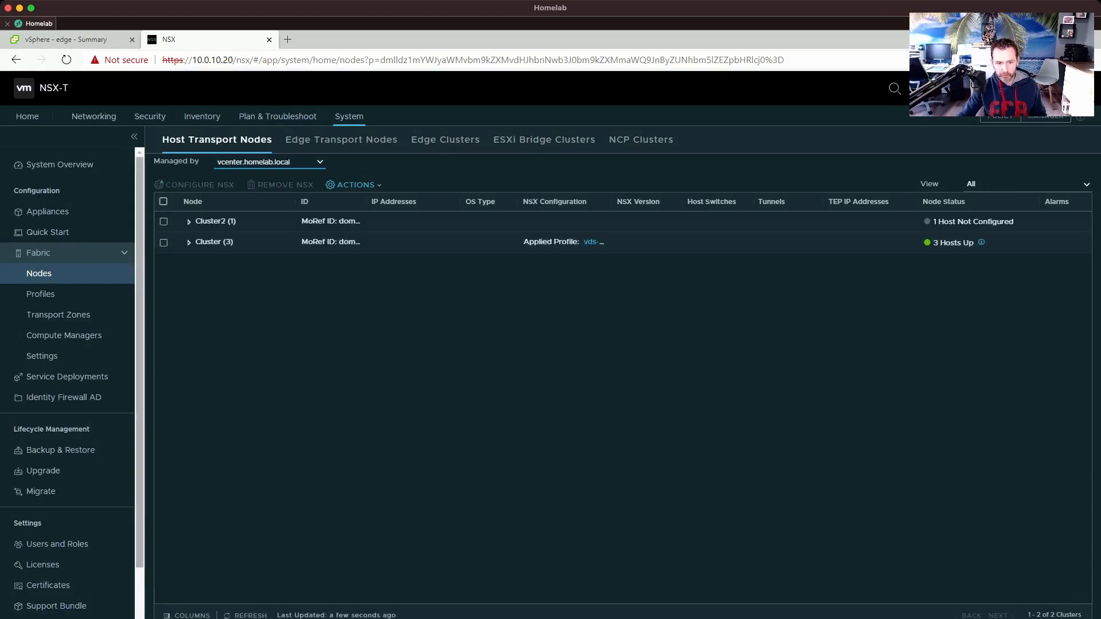
left_click(188, 242)
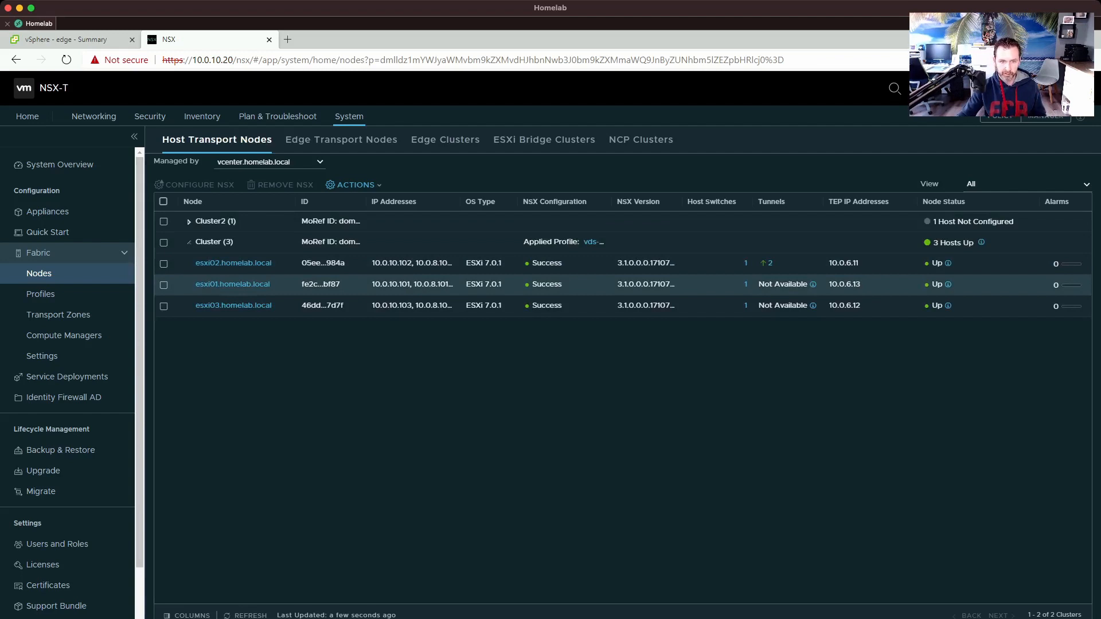
left_click(342, 140)
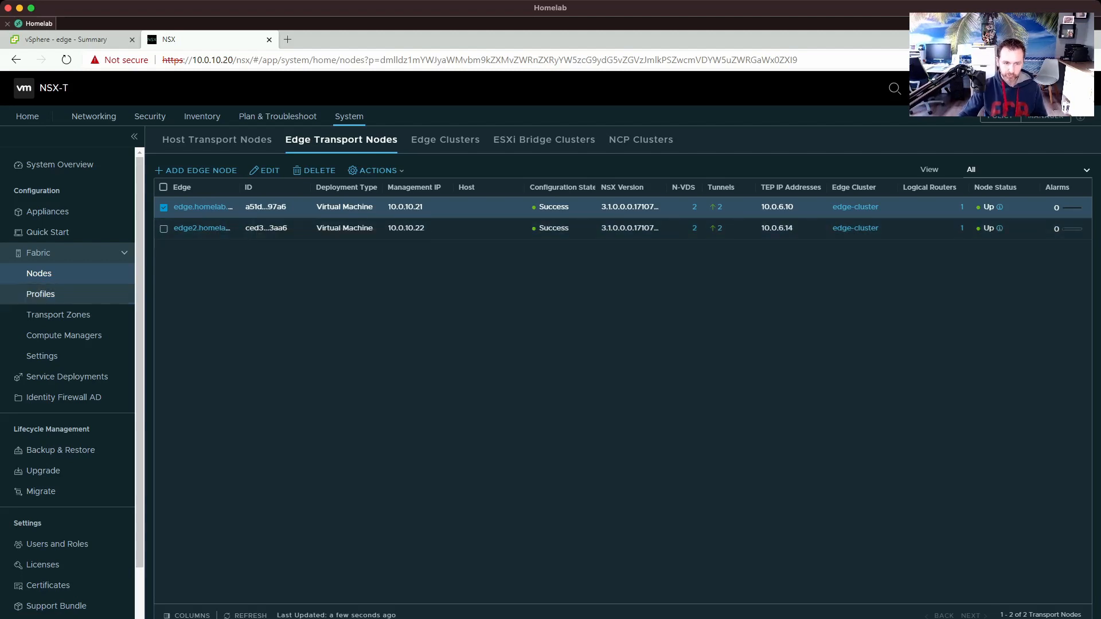
Examine the MTU and teaming details of the uplink profiles nsx-edge-single-nic-uplink-profile and edge-uplink
left_click(51, 296)
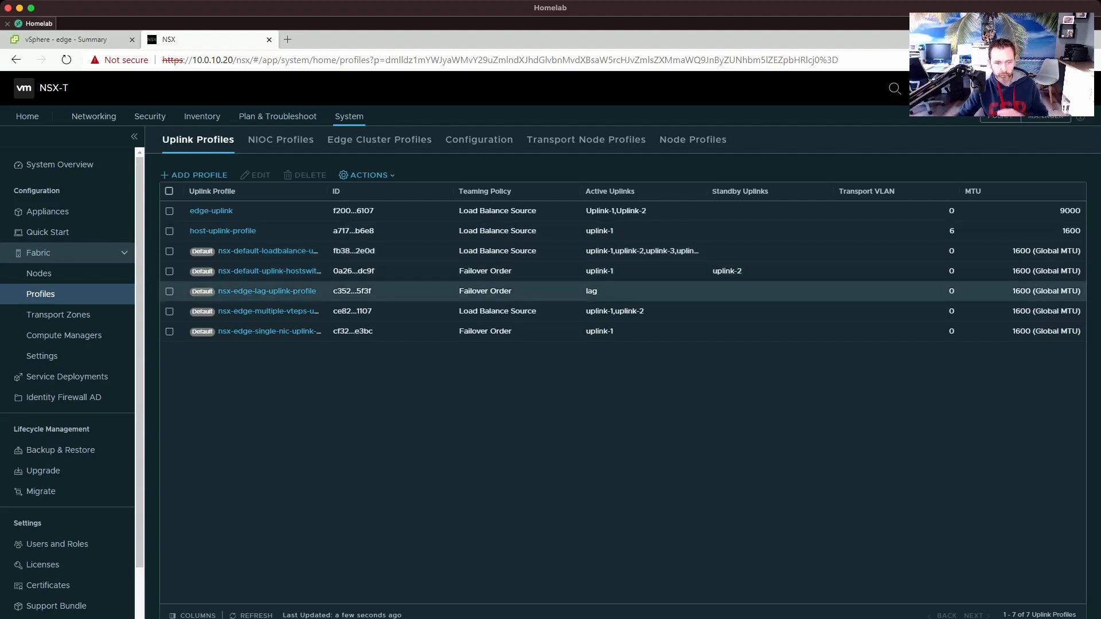
left_click(169, 331)
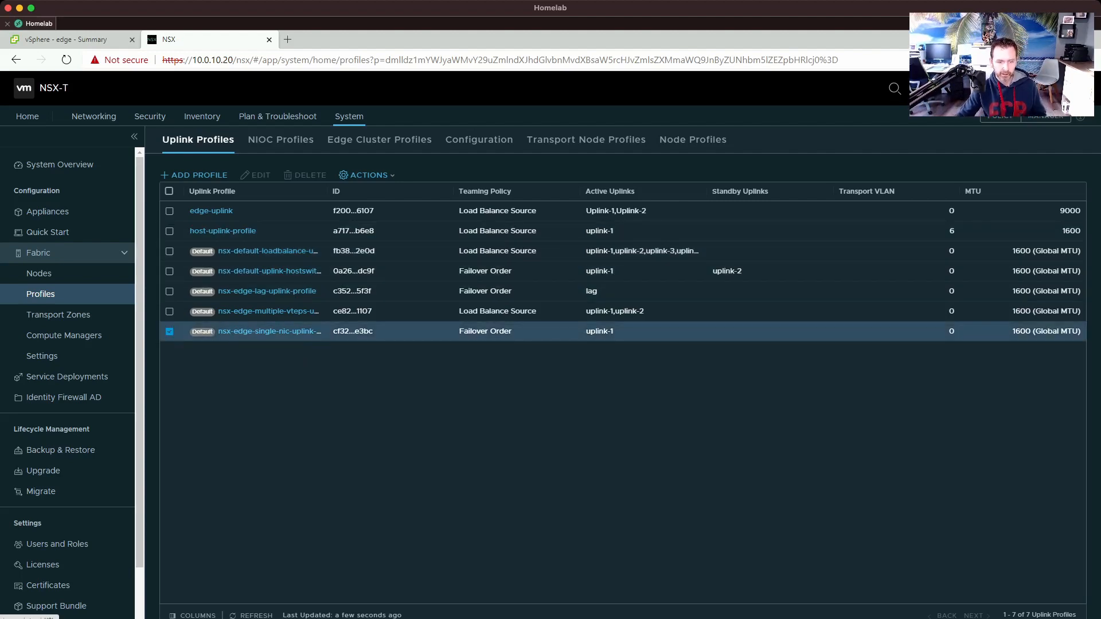
left_click(269, 331)
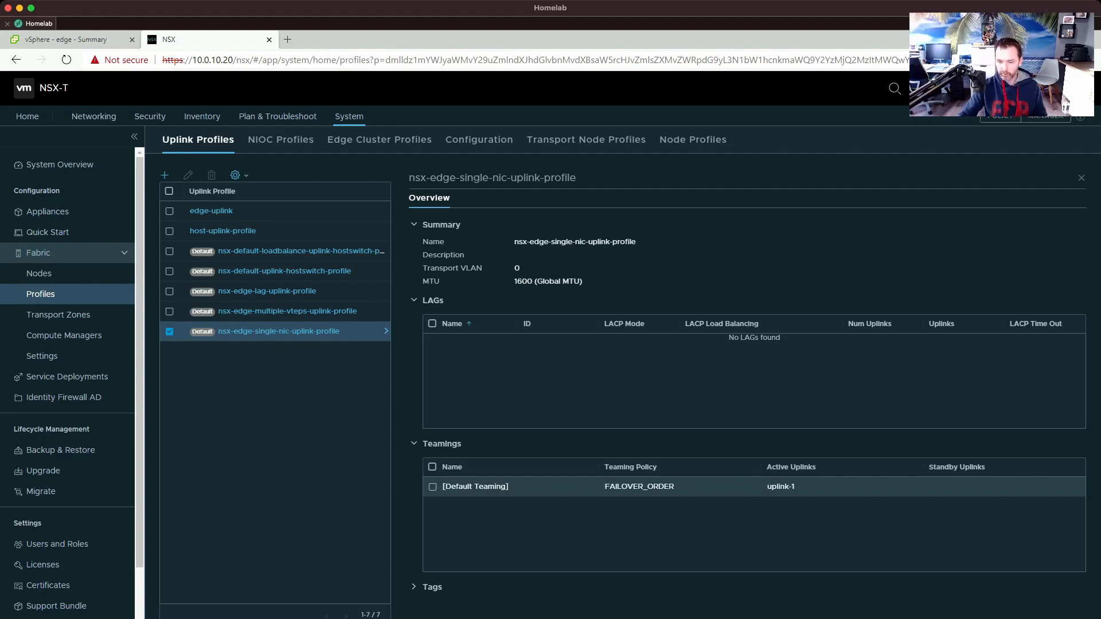
left_click(639, 487)
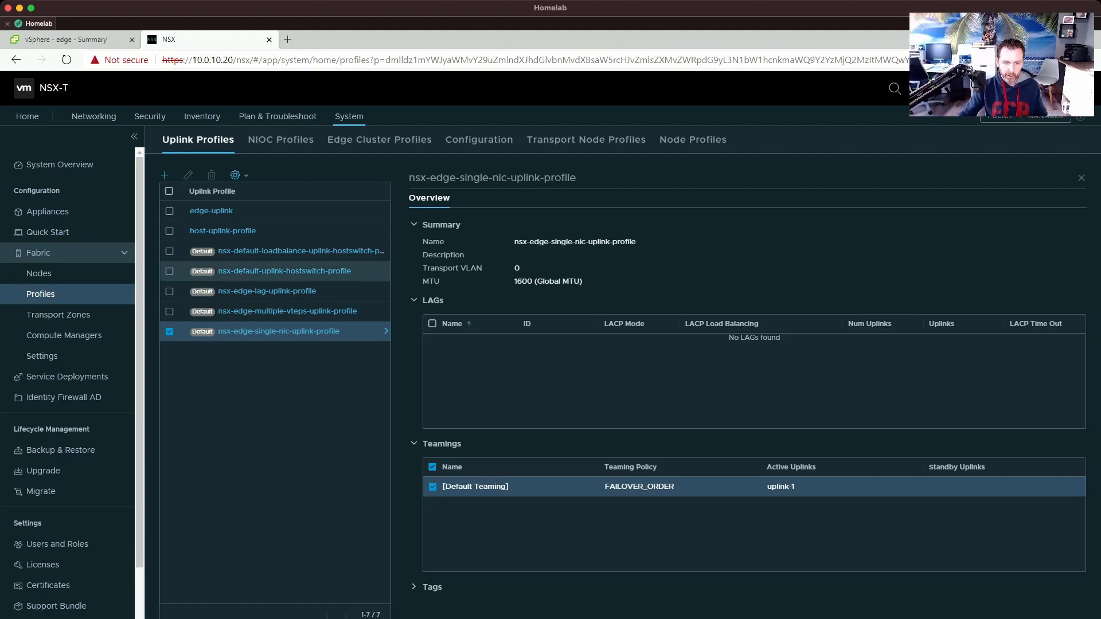
left_click(169, 211)
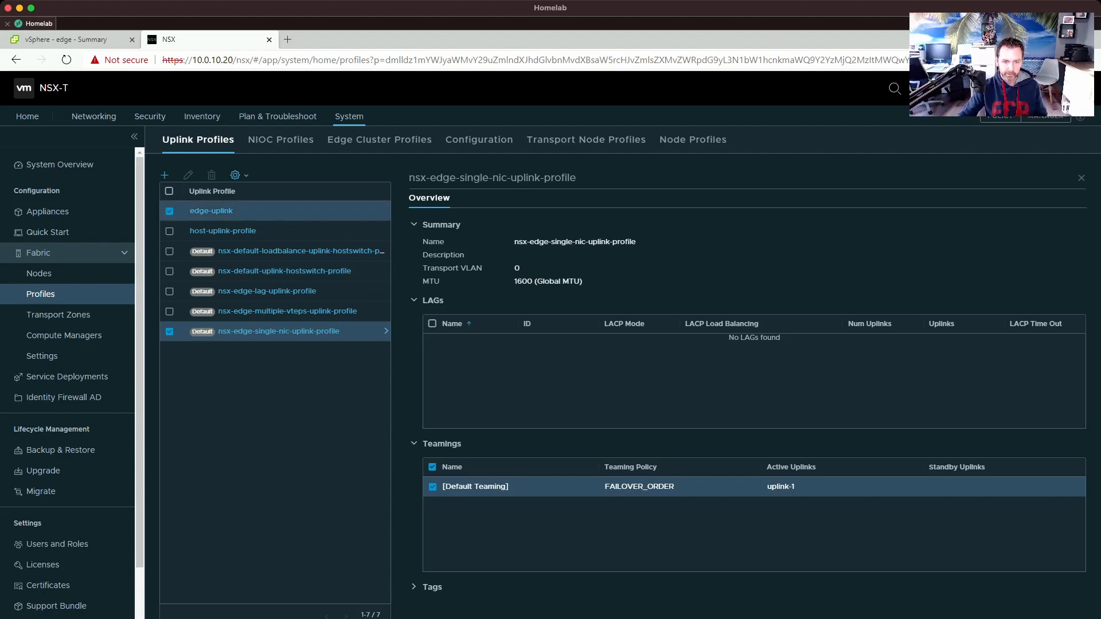
left_click(169, 332)
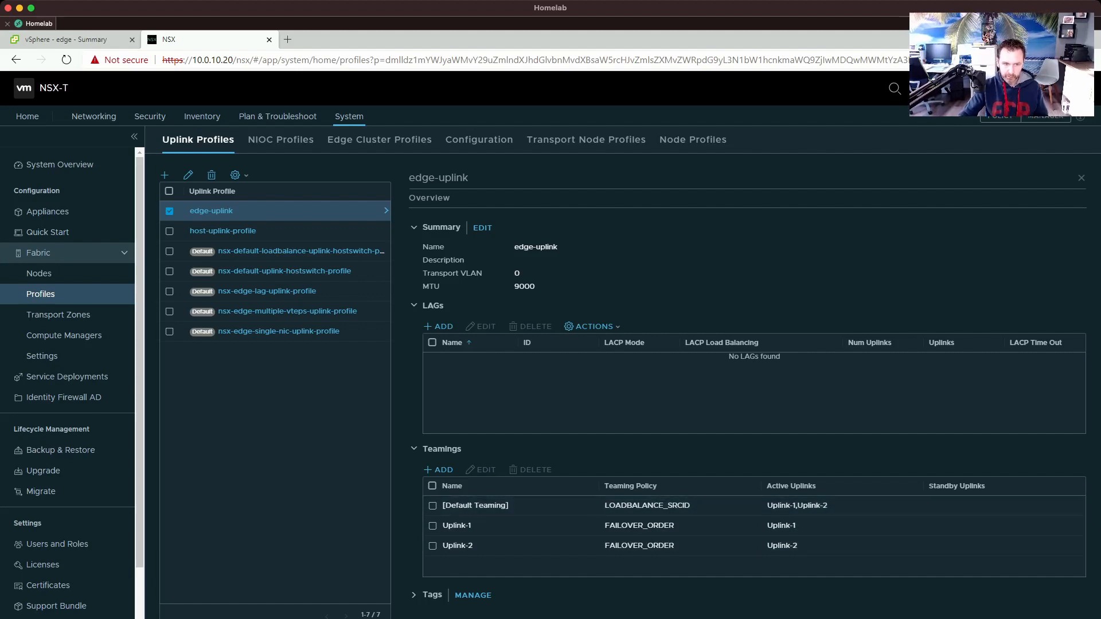
Open the settings of edge transport node edge.homelab.local and review the nvds-overlay switch's transport zone, uplink profile and IP pool
left_click(39, 274)
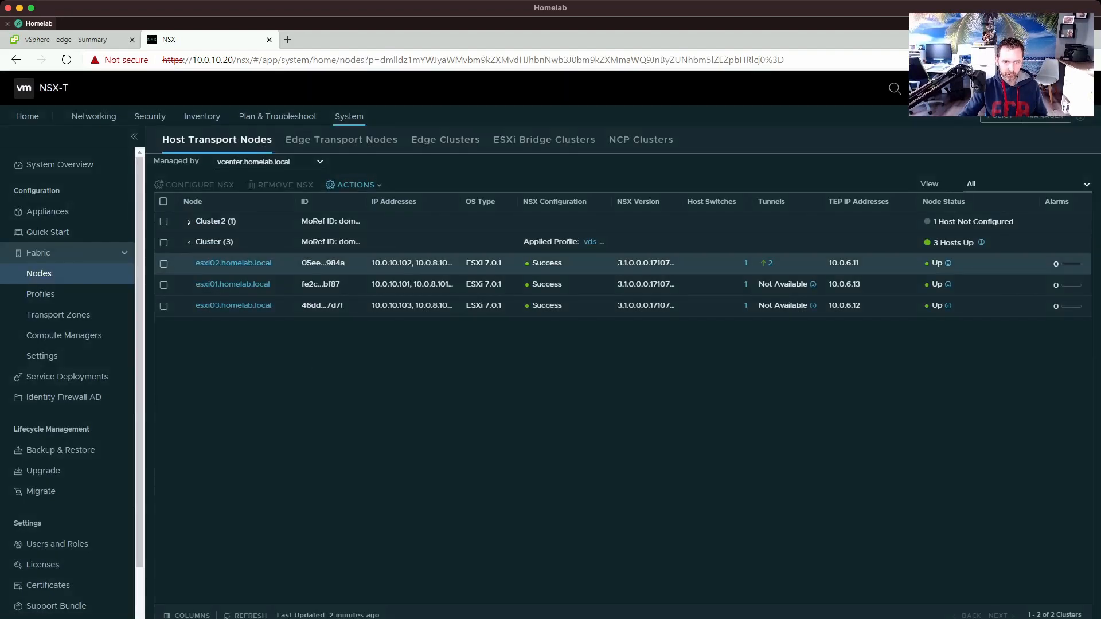
left_click(344, 139)
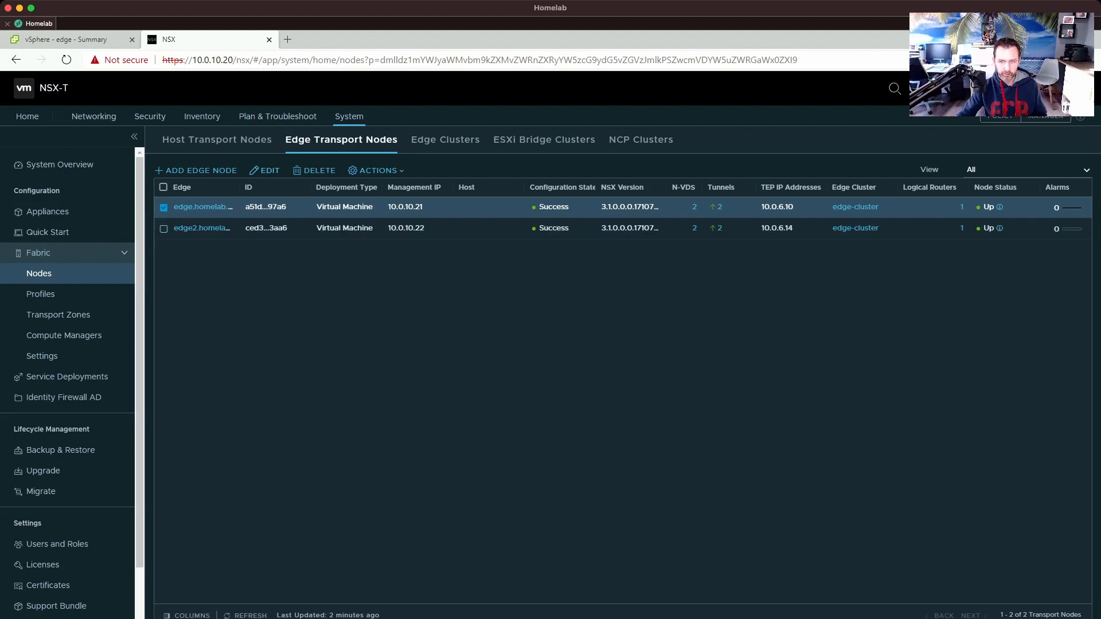
left_click(265, 171)
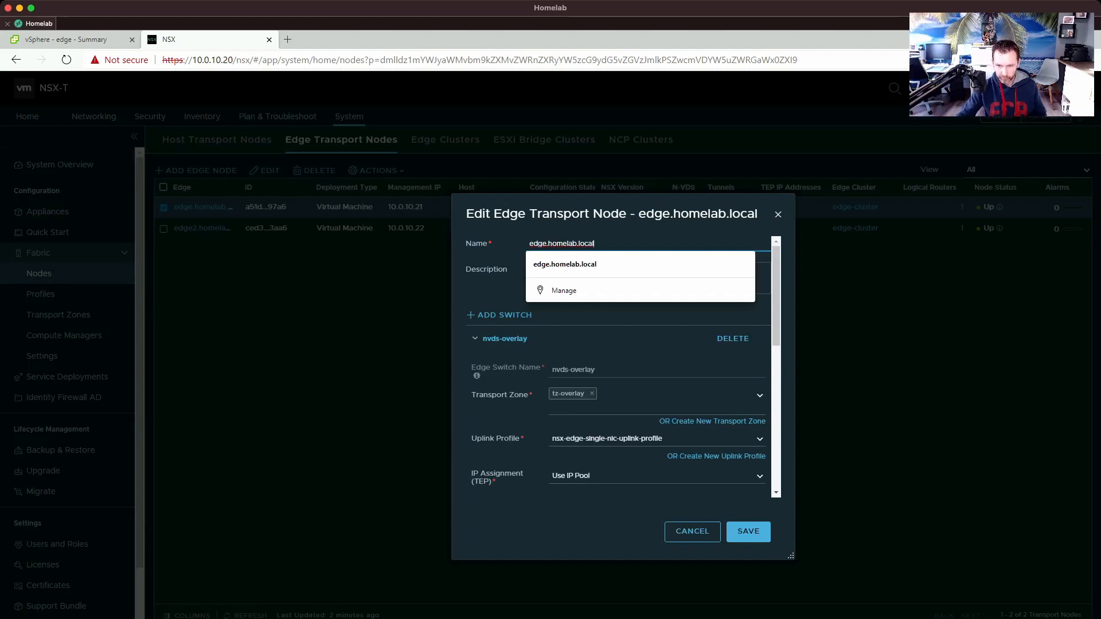
scroll(623, 367, "down", 2)
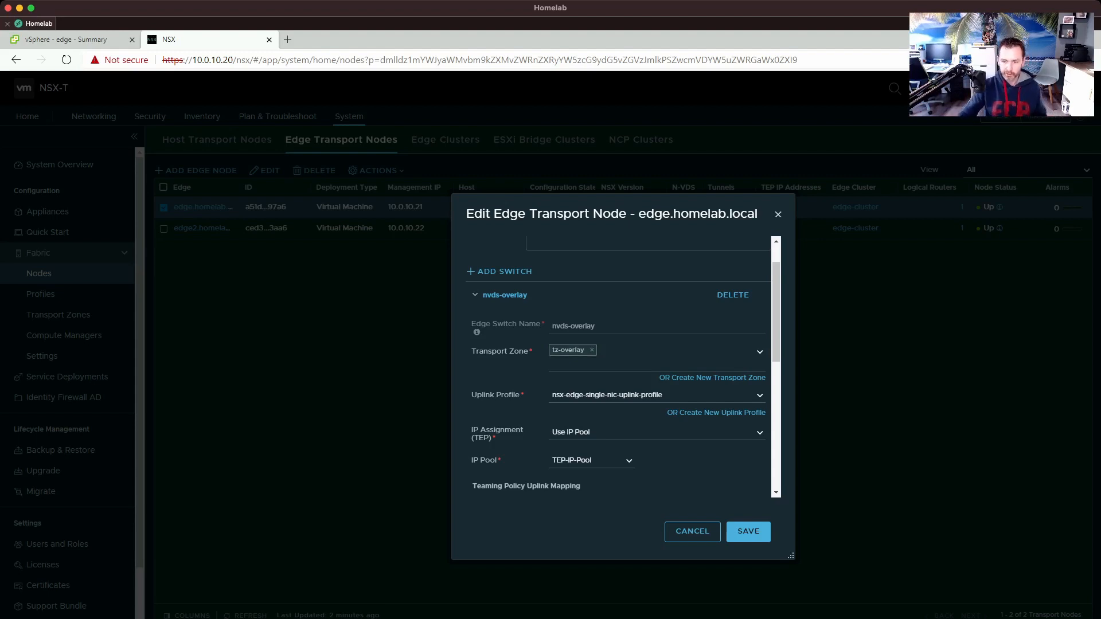
scroll(619, 367, "down", 1)
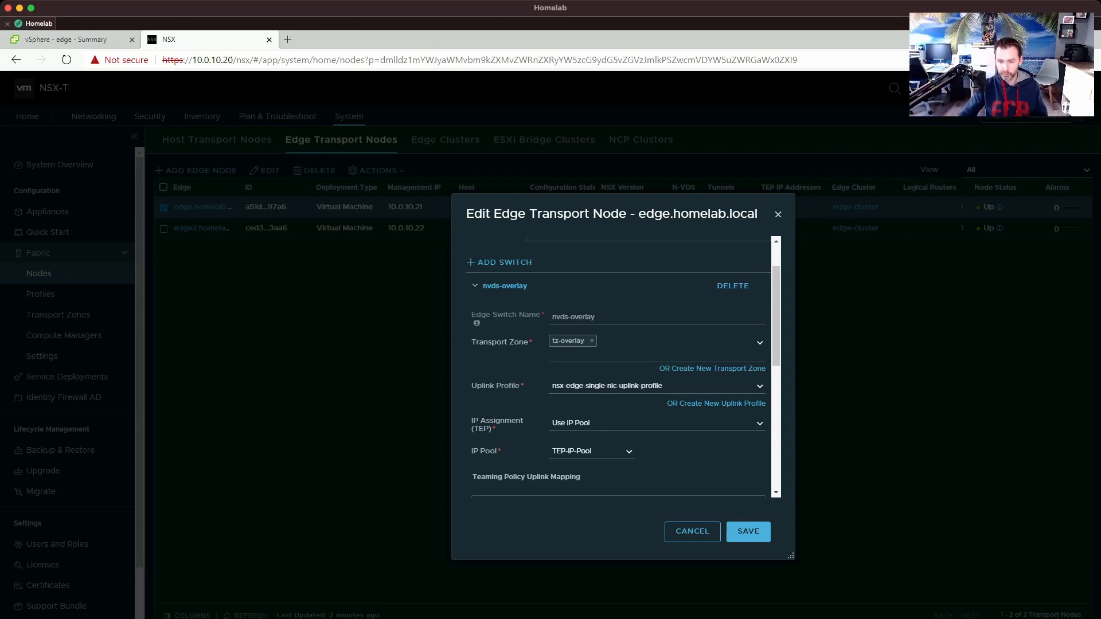
scroll(619, 367, "down", 1)
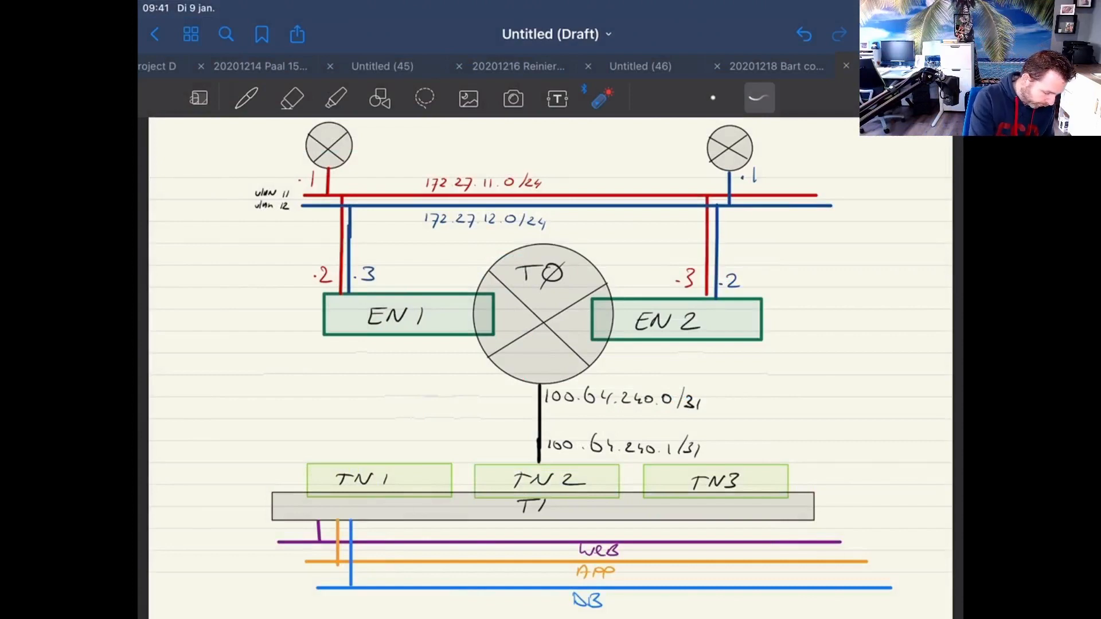
Switch to the handwritten network diagram and draw a medium-thickness purple line beneath EN1 and EN2, with a short connector from each
left_click(380, 98)
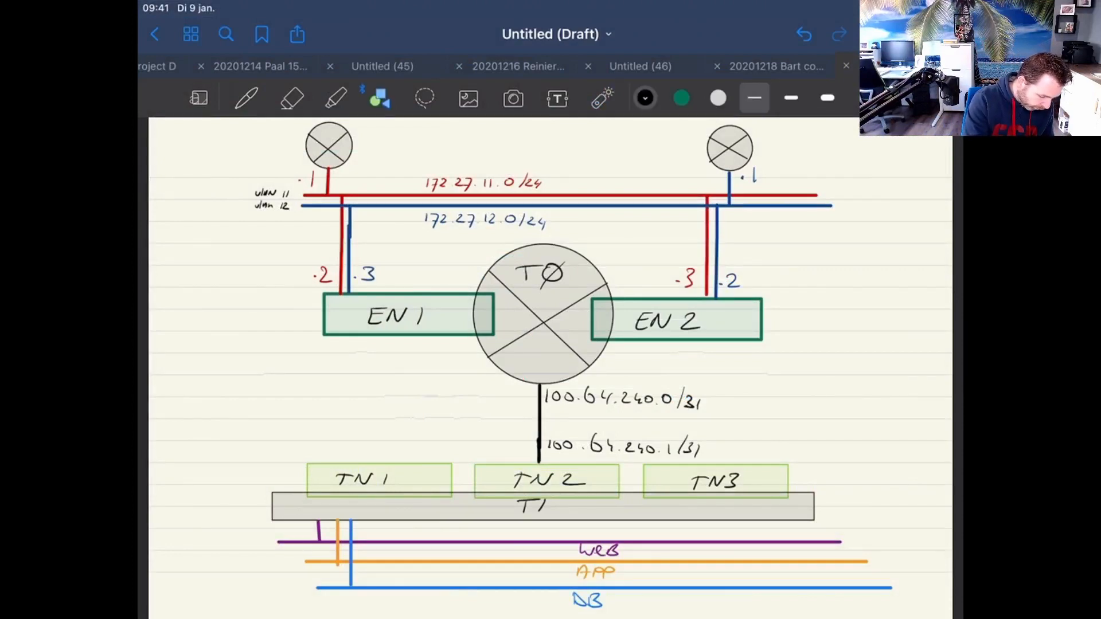
left_click(645, 98)
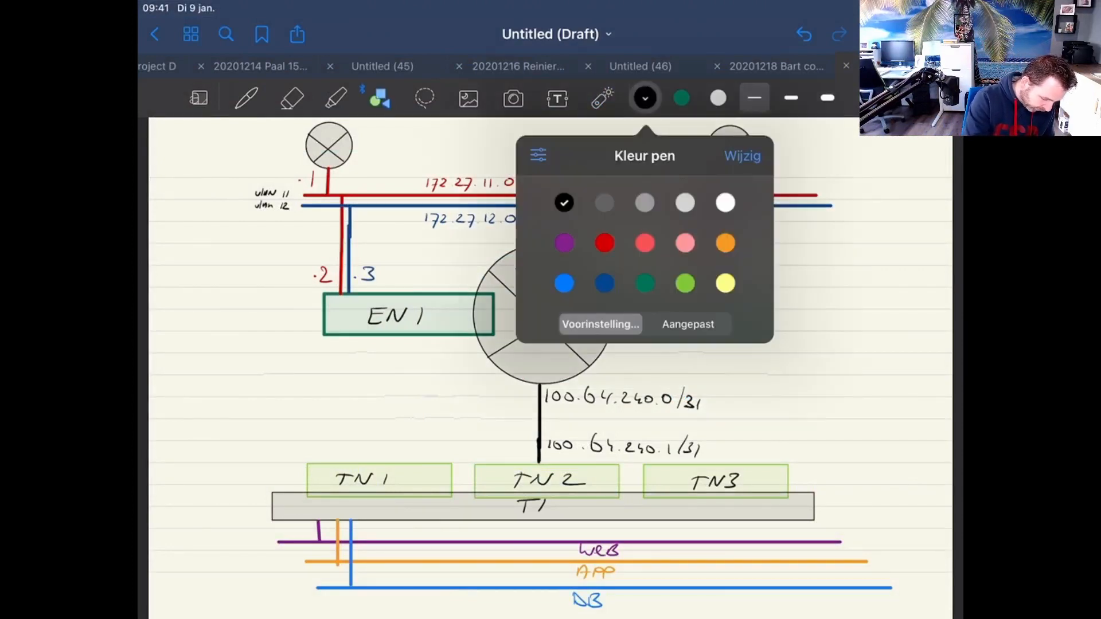
left_click(562, 243)
left_click(791, 98)
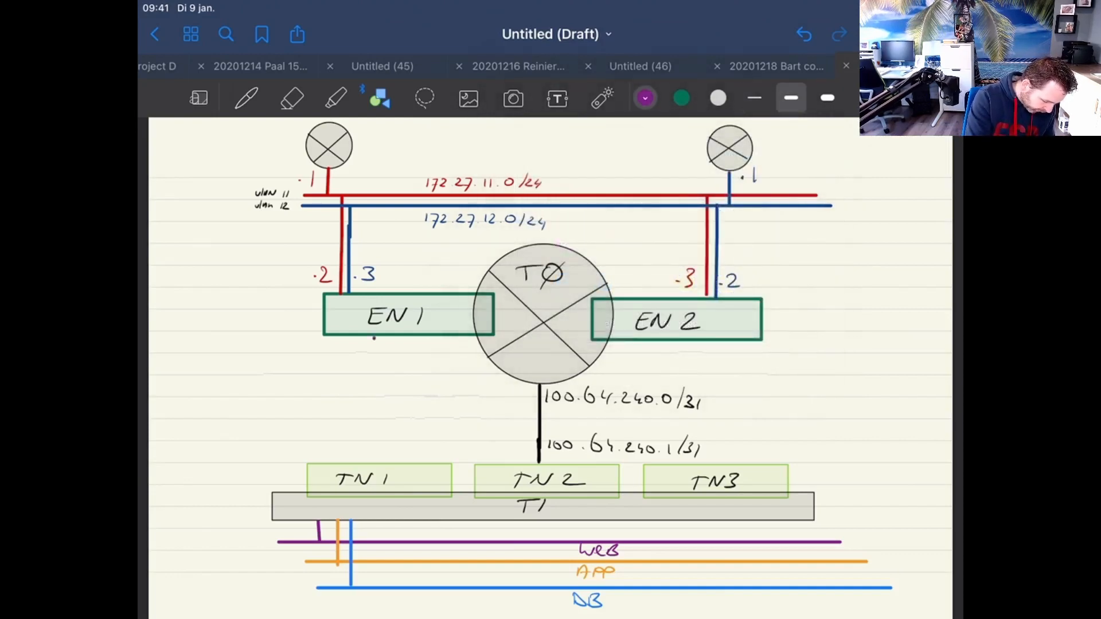
left_click_drag(374, 339, 373, 367)
left_click_drag(690, 343, 681, 368)
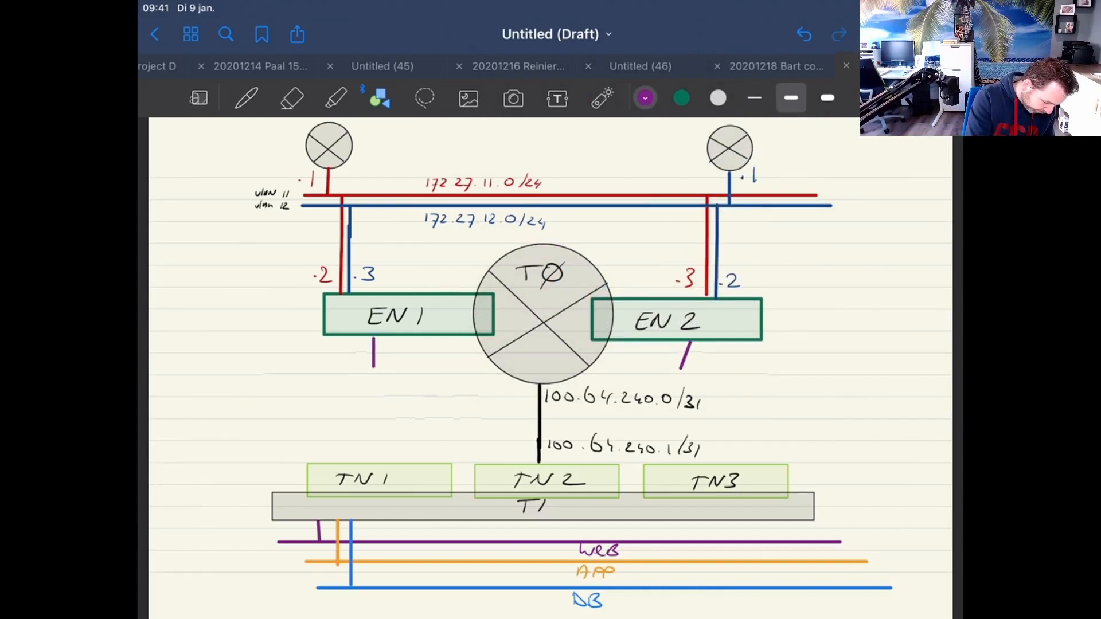
left_click_drag(331, 372, 763, 370)
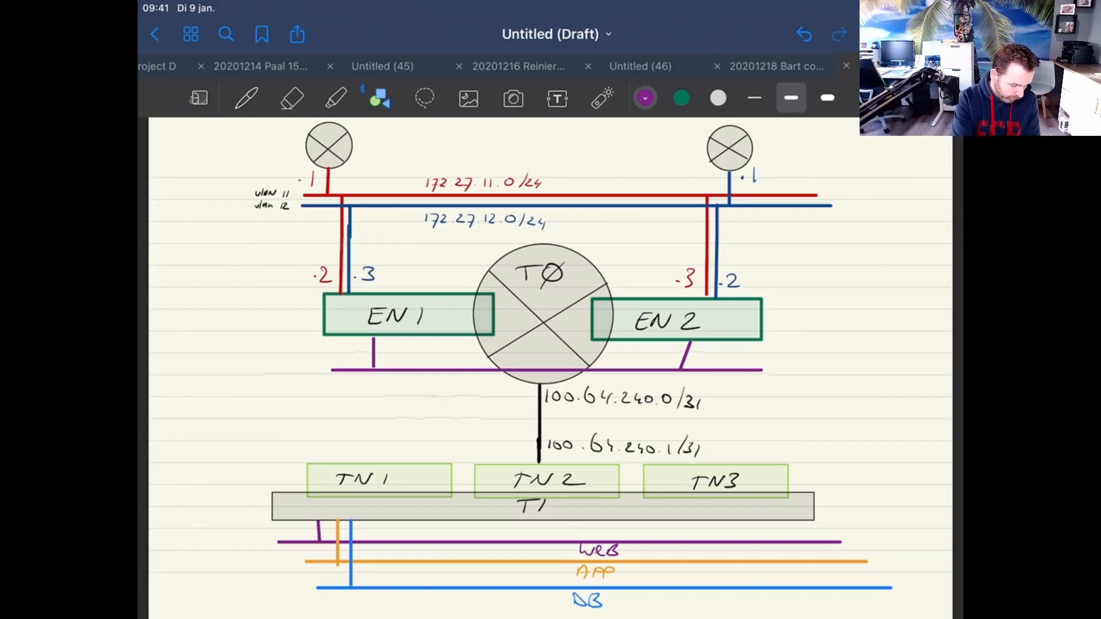
Handwrite the label "vlan 6 overlay" in thin purple pen at the end of the new purple line
left_click(645, 98)
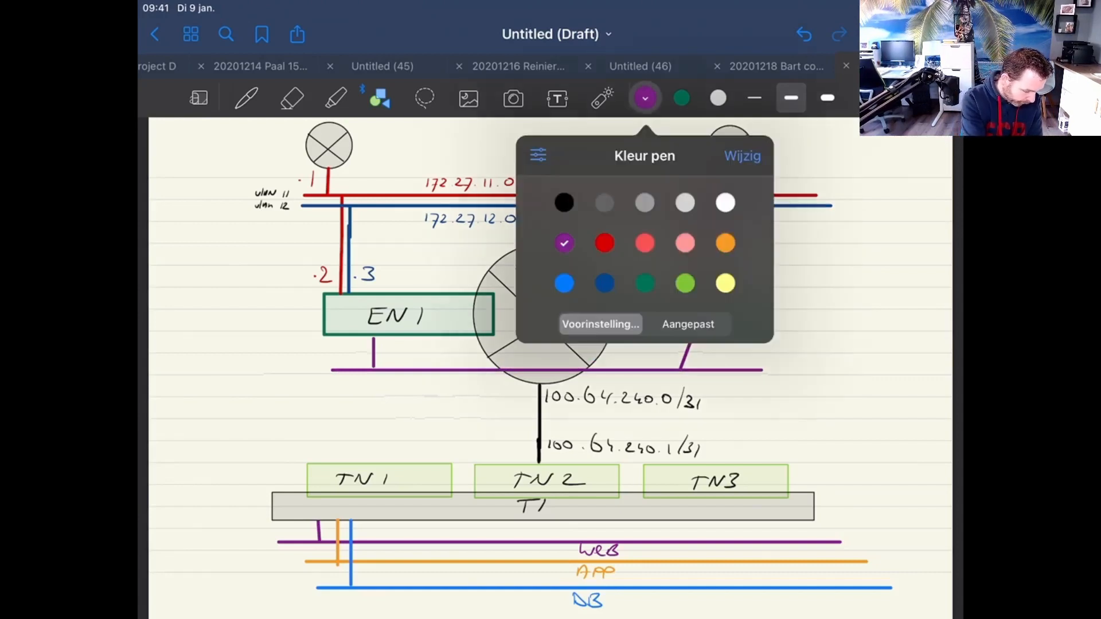
left_click(247, 98)
left_click(754, 99)
mouse_move(787, 365)
left_mouse_down()
mouse_move(795, 374)
mouse_move(803, 360)
left_mouse_up()
mouse_move(808, 351)
left_mouse_down()
mouse_move(809, 376)
mouse_move(864, 368)
left_mouse_up()
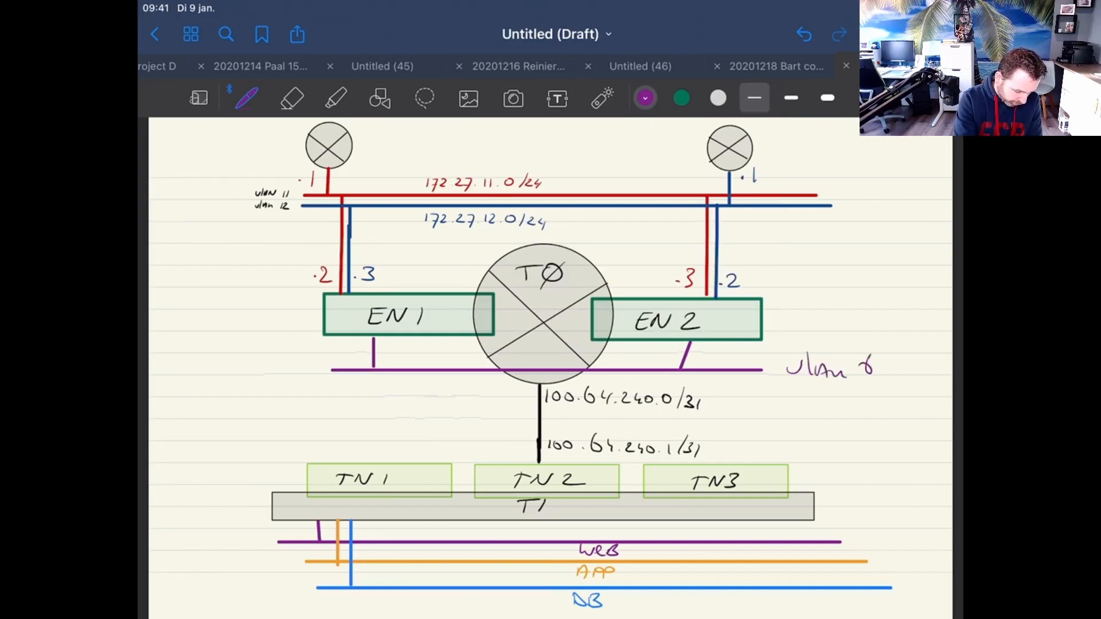
mouse_move(809, 401)
left_mouse_down()
mouse_move(801, 408)
mouse_move(835, 396)
mouse_move(869, 404)
mouse_move(887, 434)
left_mouse_up()
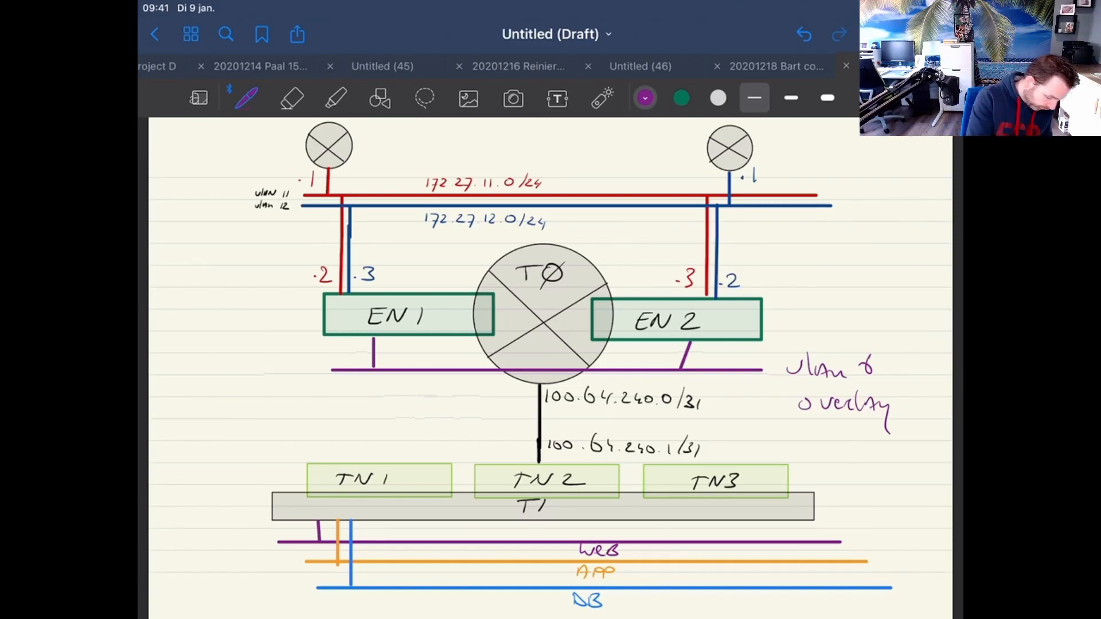
Sketch a purple box labelled ESXi beside EN1 and connect it to the overlay VLAN line
mouse_move(171, 296)
left_mouse_down()
mouse_move(260, 346)
mouse_move(198, 296)
mouse_move(185, 301)
mouse_move(199, 313)
left_mouse_up()
mouse_move(218, 307)
left_mouse_down()
mouse_move(205, 319)
mouse_move(235, 323)
left_mouse_up()
mouse_move(235, 308)
left_mouse_down()
mouse_move(219, 323)
mouse_move(243, 323)
mouse_move(213, 372)
left_mouse_up()
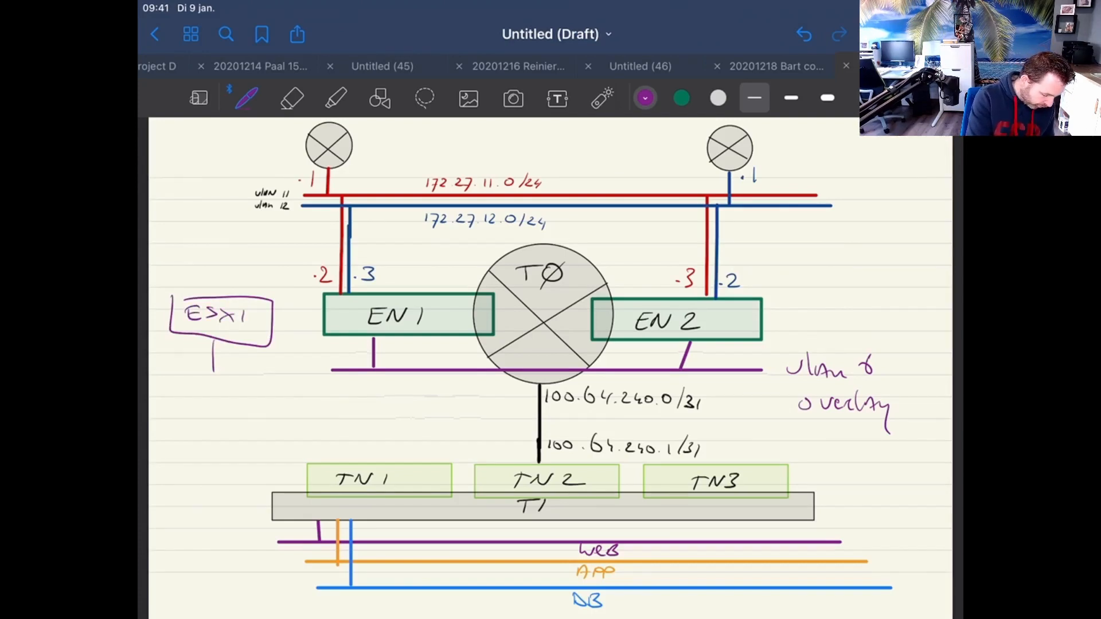
left_click_drag(185, 374, 331, 370)
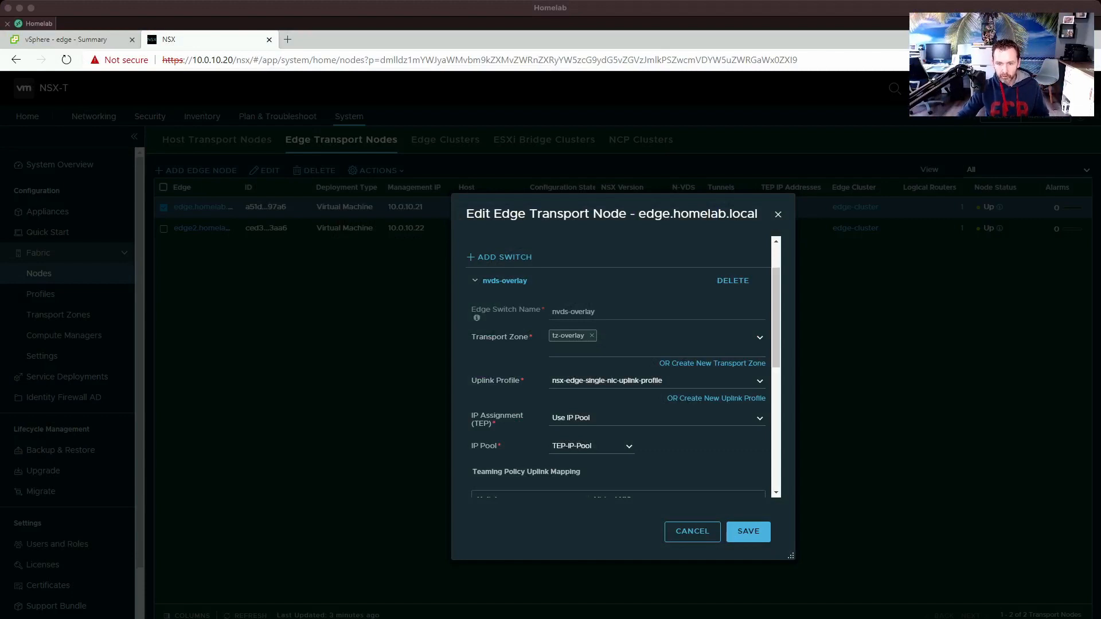
Switch back to NSX-T and review the nvds-overlay switch settings through to the teaming policy uplink mapping
scroll(619, 367, "up", 2)
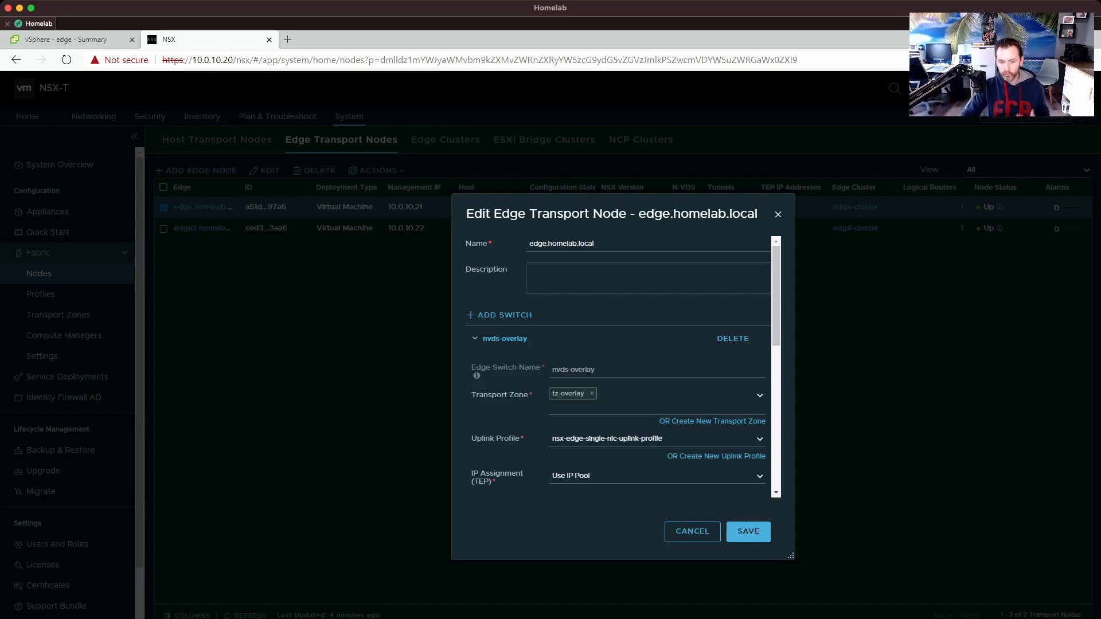
scroll(619, 367, "down", 1)
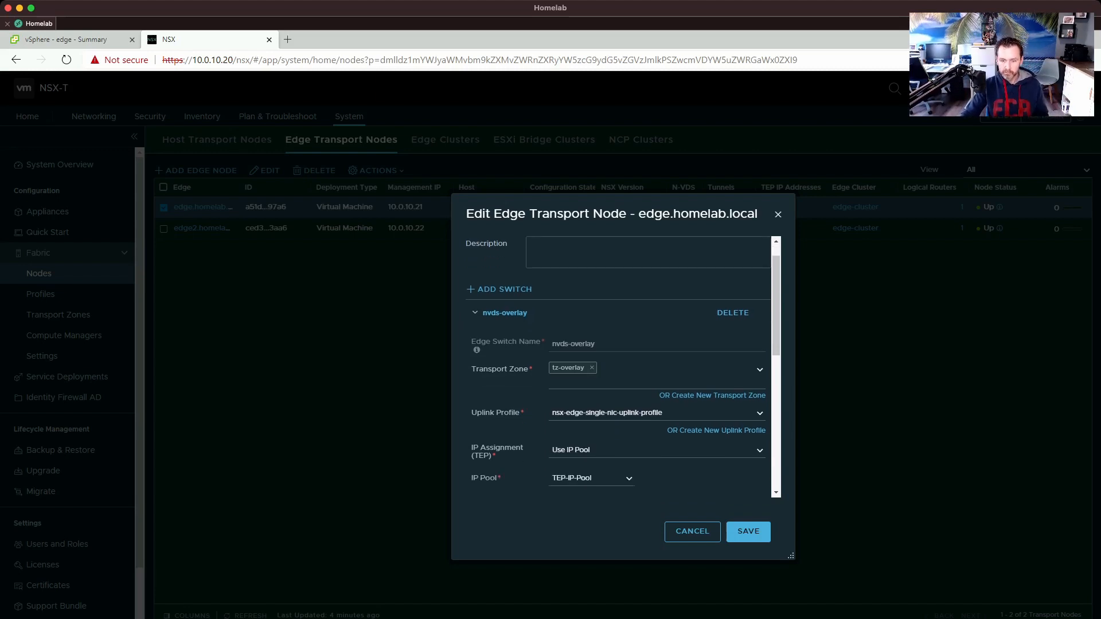
scroll(620, 367, "down", 2)
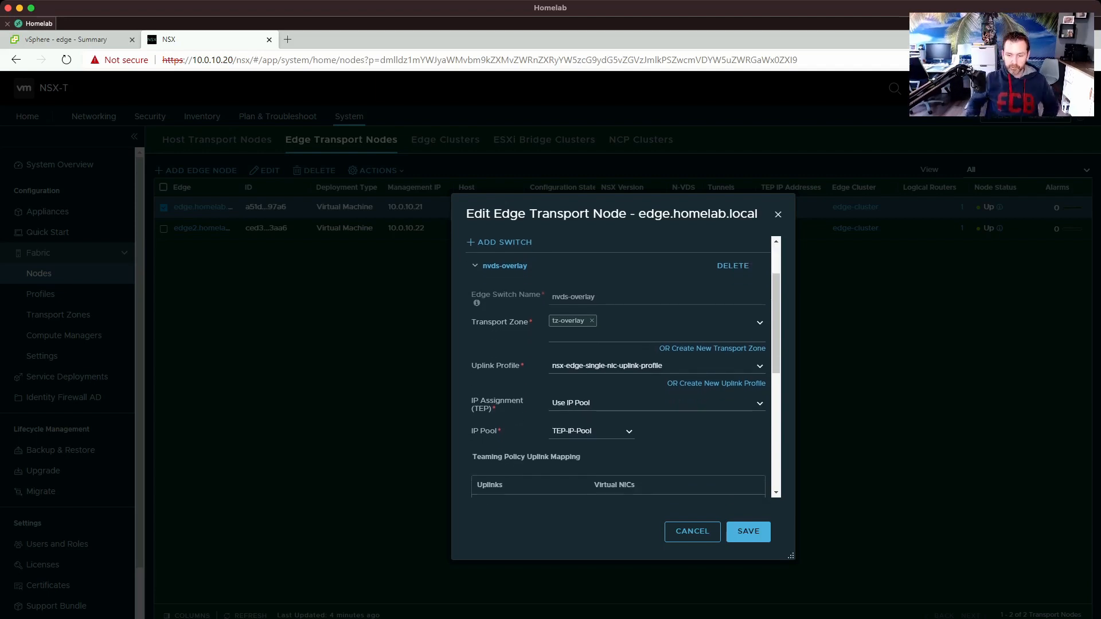
scroll(619, 367, "down", 4)
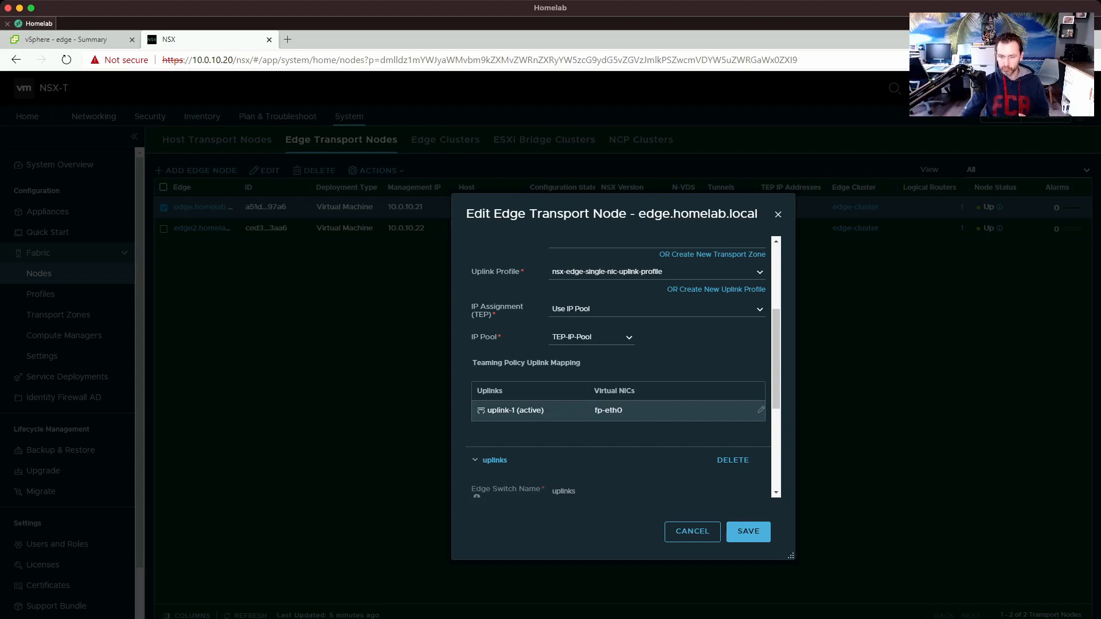
Check the virtual NIC selection for uplink-1 on nvds-overlay, keeping fp-eth0, and view the uplinks switch below it
left_click(761, 410)
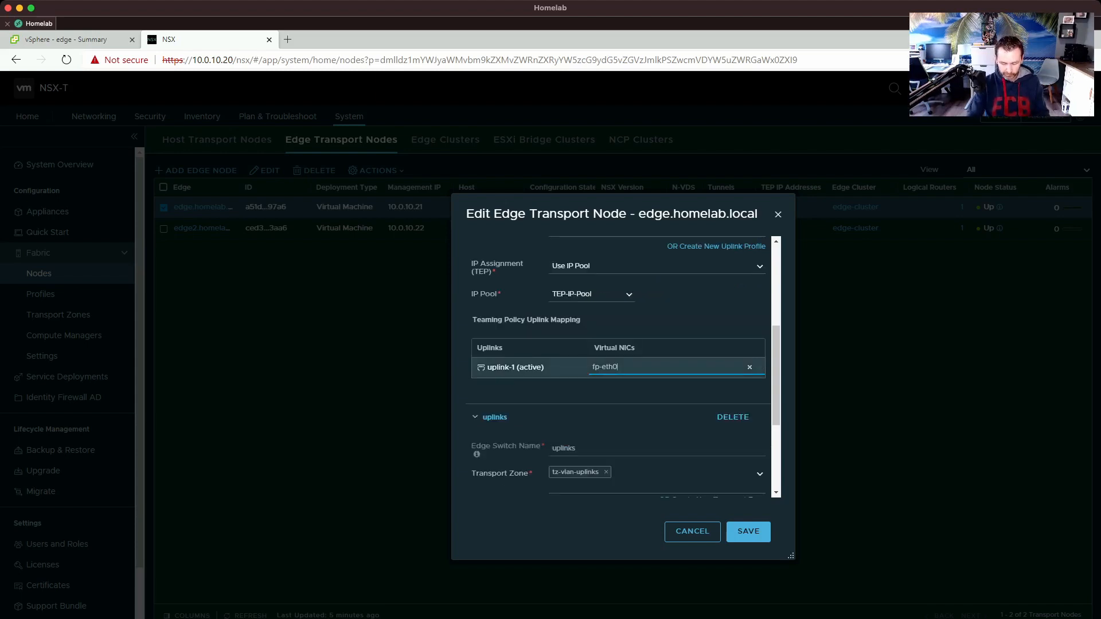
key("BackSpace")
type("0")
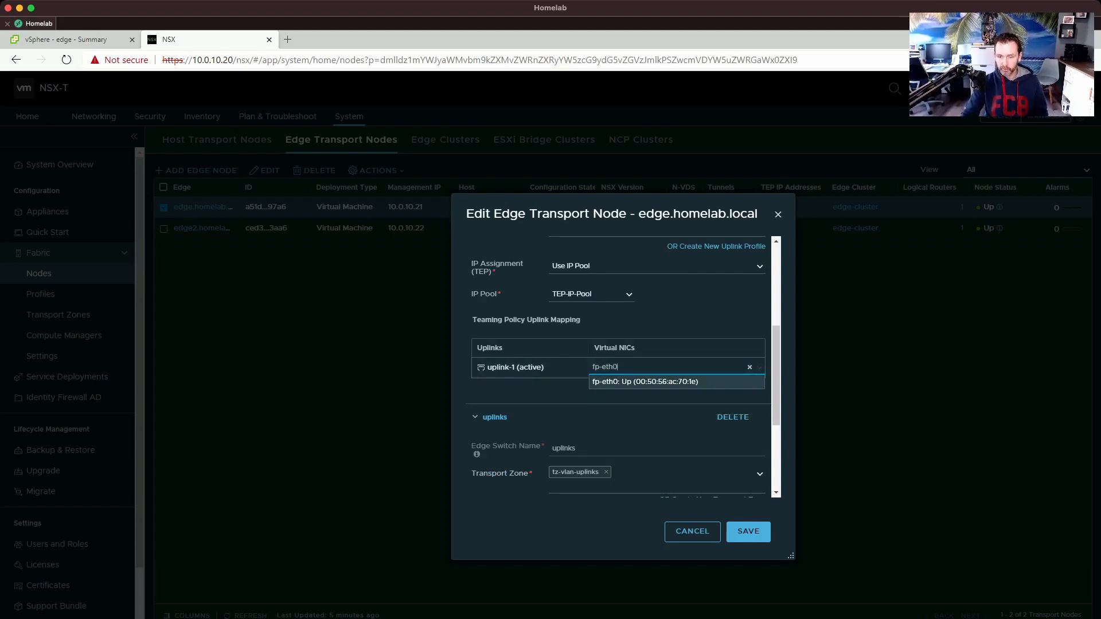
key("Return")
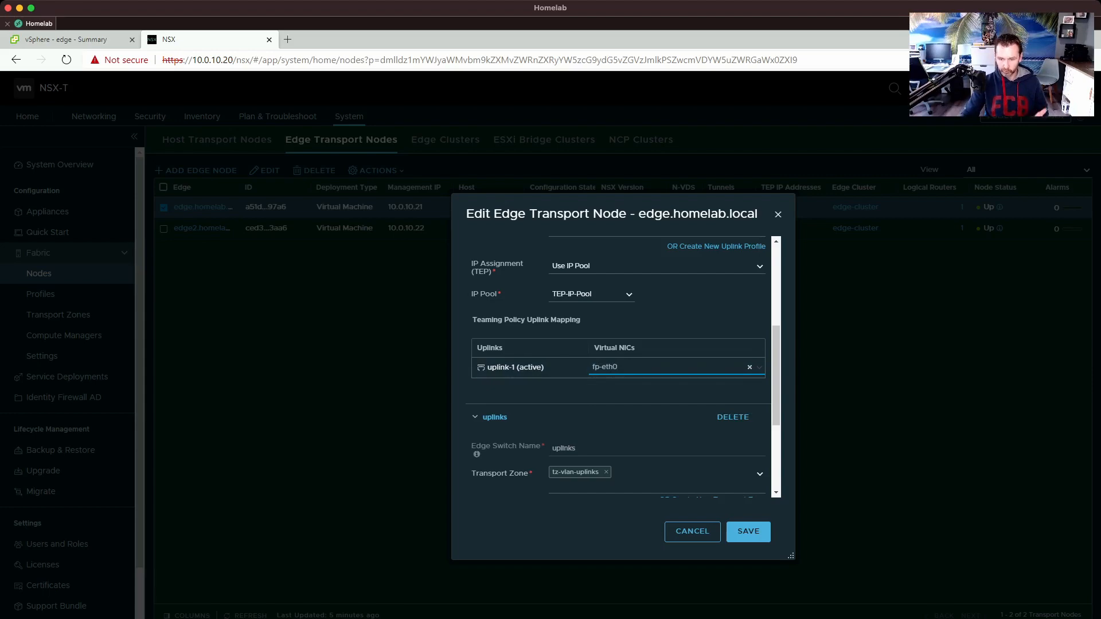
scroll(618, 367, "down", 2)
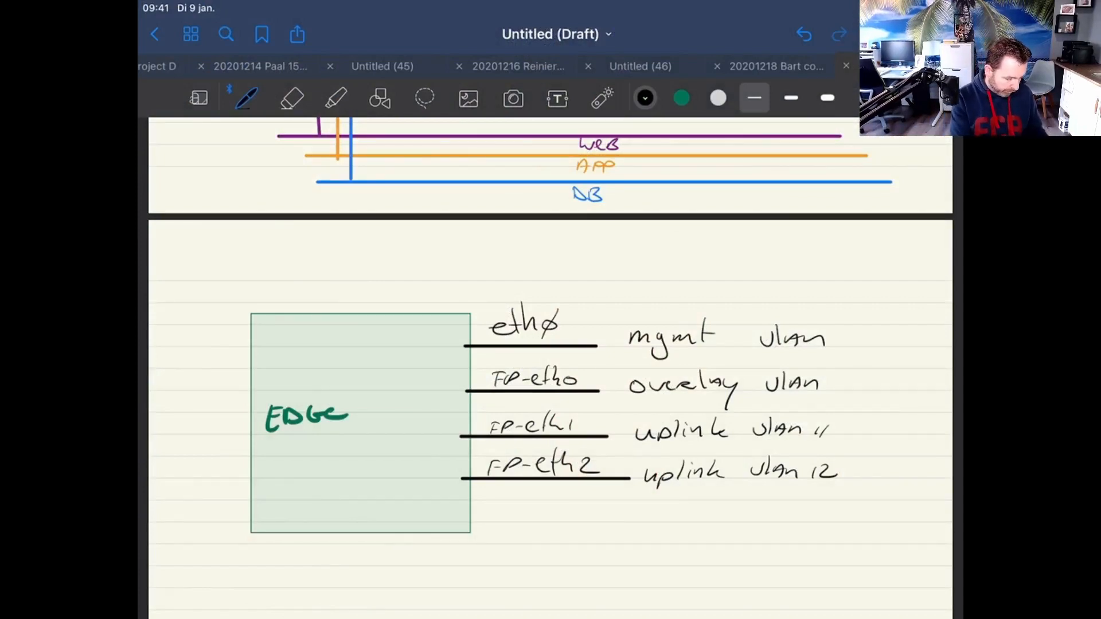
Switch to the handwritten edge diagram and underline the eth0, FP-eth0, FP-eth1 and FP-eth2 interfaces with the laser pointer
left_click(602, 99)
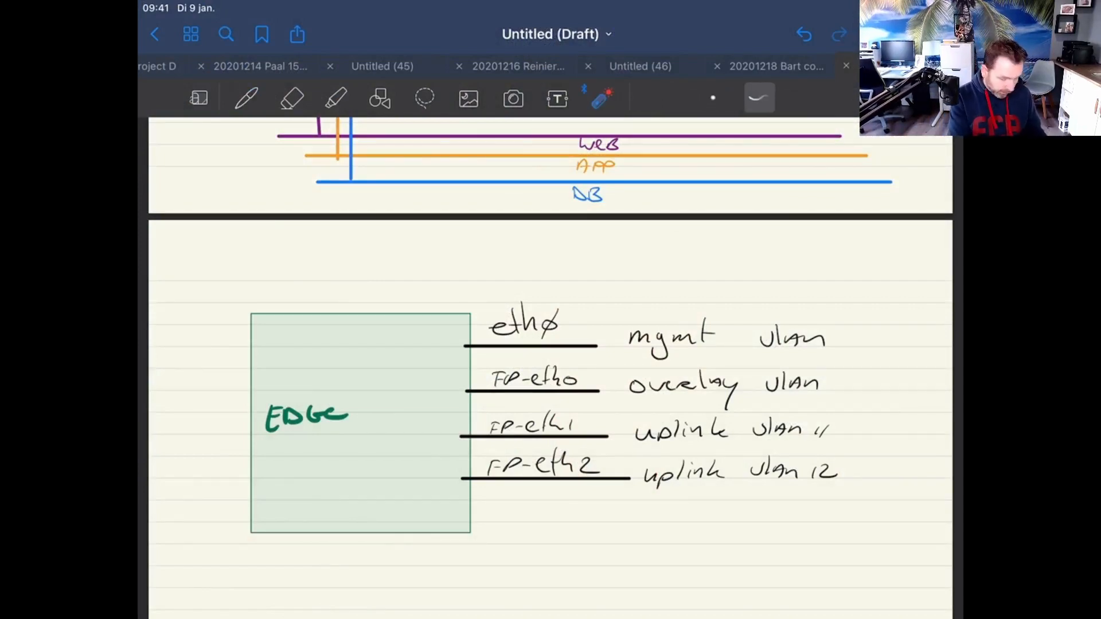
left_click_drag(463, 348, 596, 346)
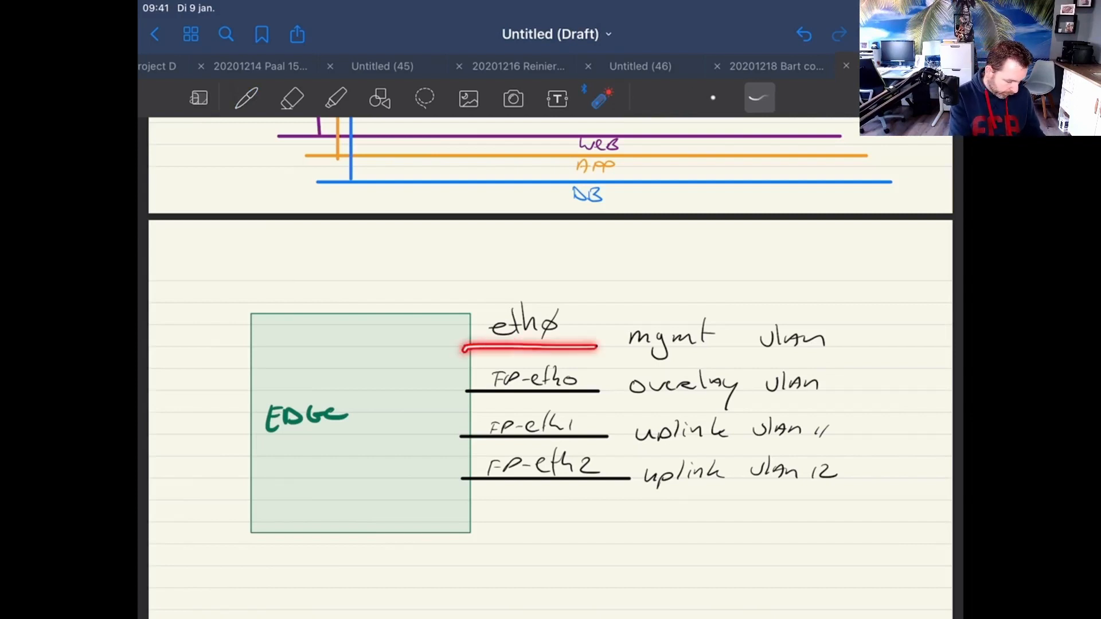
left_click_drag(457, 396, 602, 398)
left_click_drag(460, 437, 612, 440)
left_click_drag(454, 487, 629, 483)
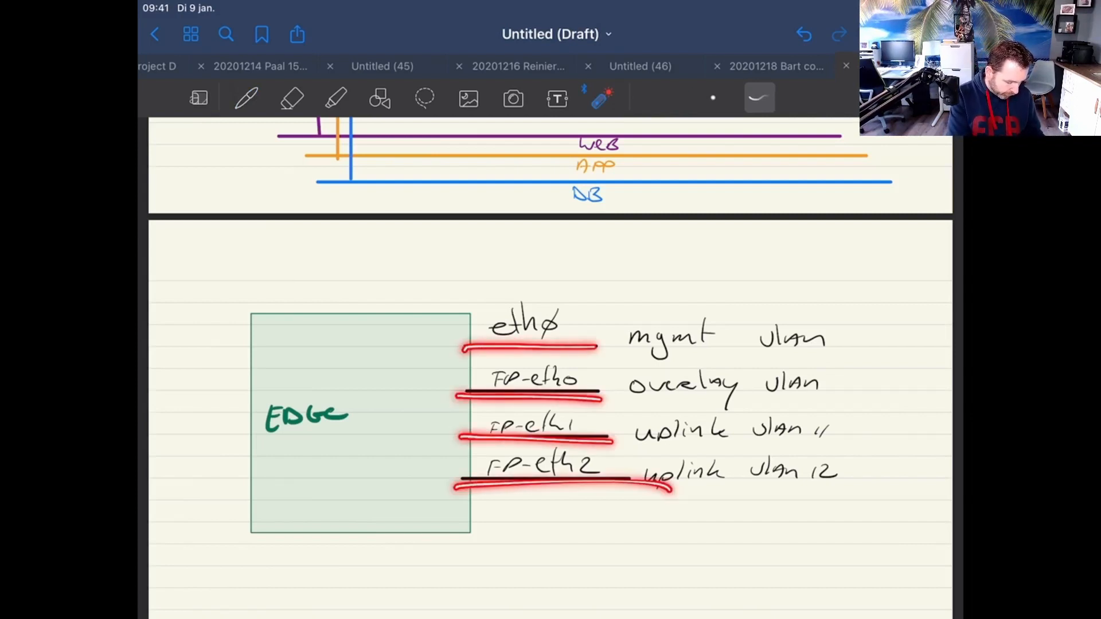
Circle each edge interface in turn with the laser pointer, also pointing out the mgmt VLAN and overlay VLAN labels
left_click_drag(531, 298, 565, 313)
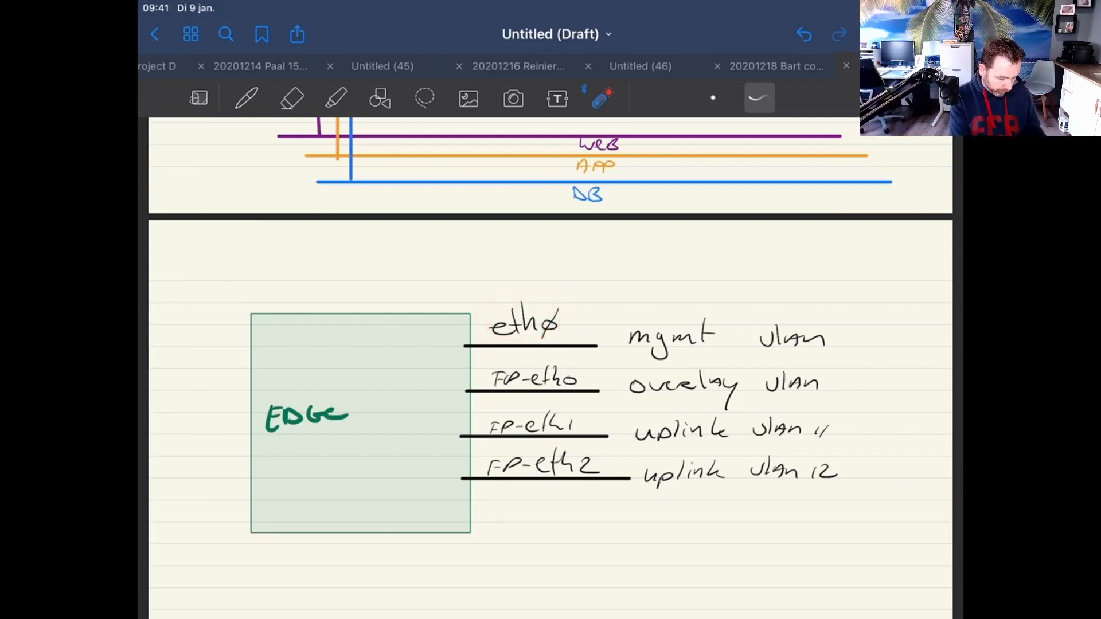
mouse_move(688, 307)
left_mouse_down()
mouse_move(860, 338)
mouse_move(837, 321)
left_mouse_up()
mouse_move(573, 359)
left_mouse_down()
mouse_move(476, 382)
mouse_move(580, 353)
left_mouse_up()
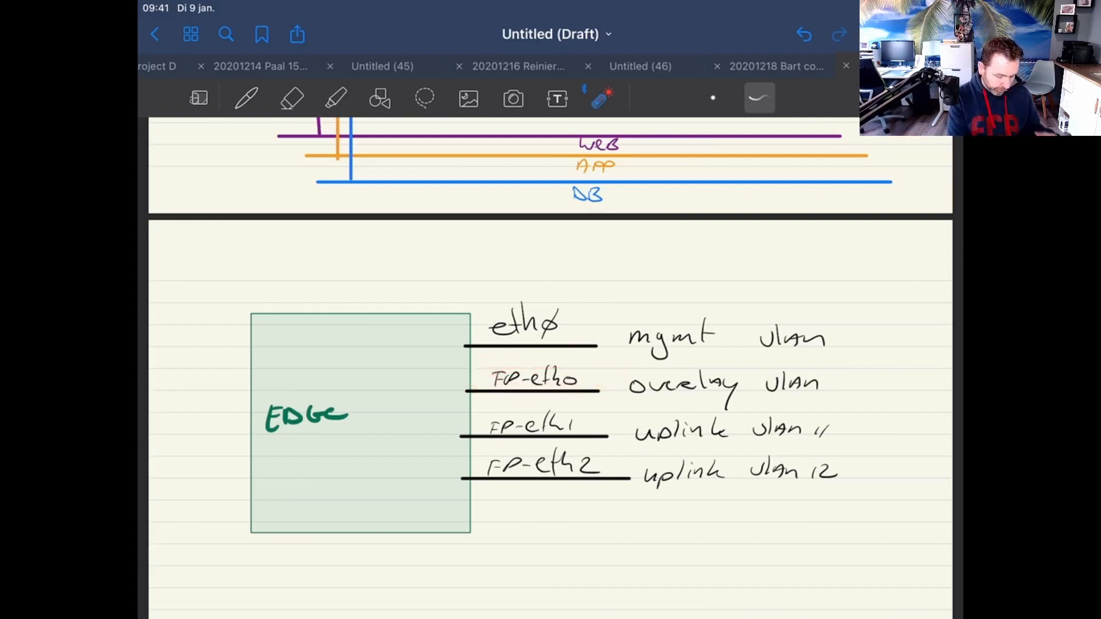
left_click_drag(846, 367, 840, 370)
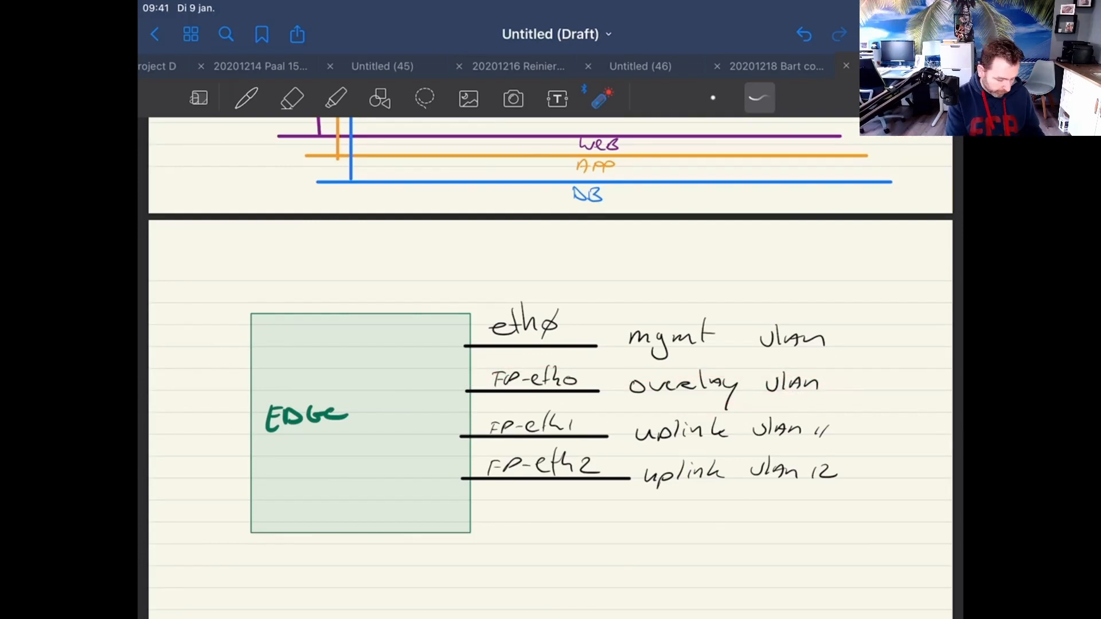
left_click_drag(585, 421, 591, 426)
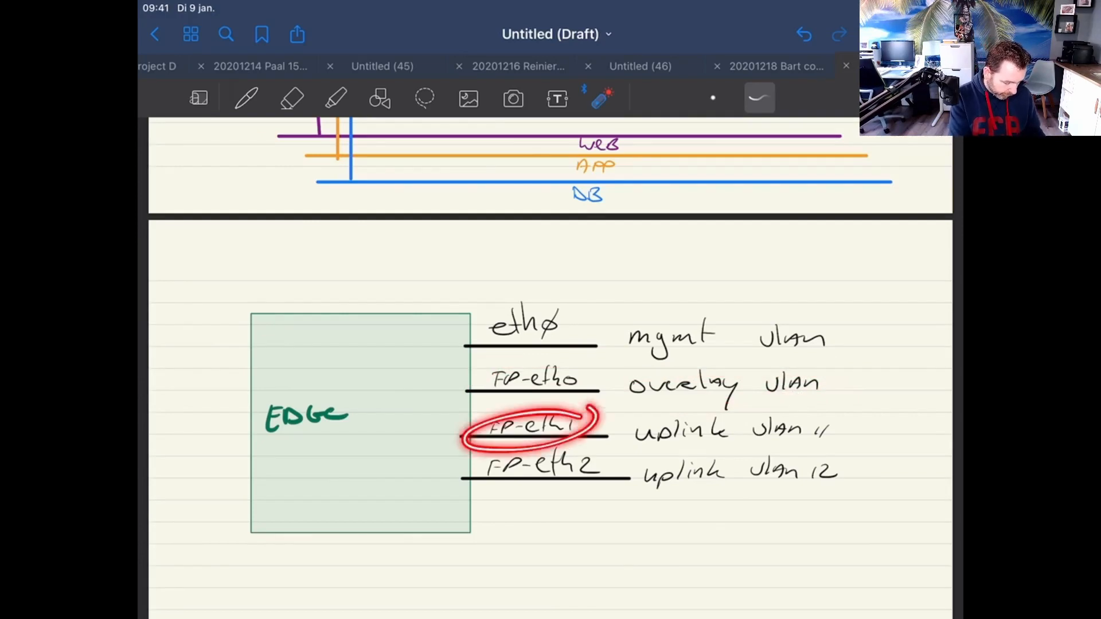
mouse_move(459, 477)
left_mouse_down()
mouse_move(602, 462)
mouse_move(465, 479)
left_mouse_up()
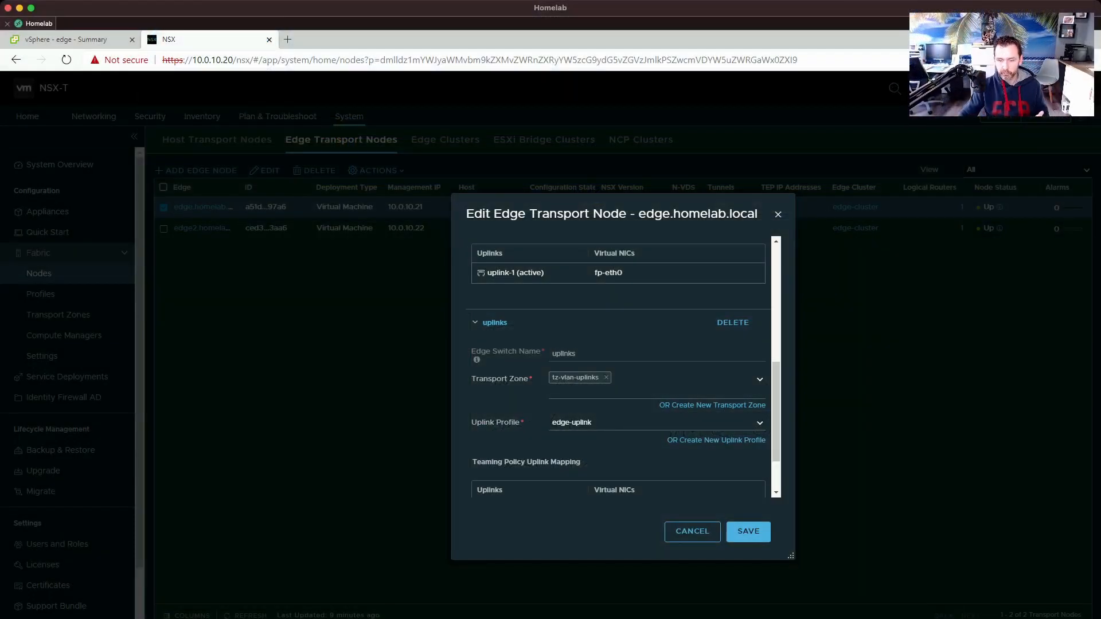
Return to NSX-T, review edge.homelab.local's nvds-overlay and uplinks switch mappings, and close the node settings without saving
scroll(619, 367, "up", 10)
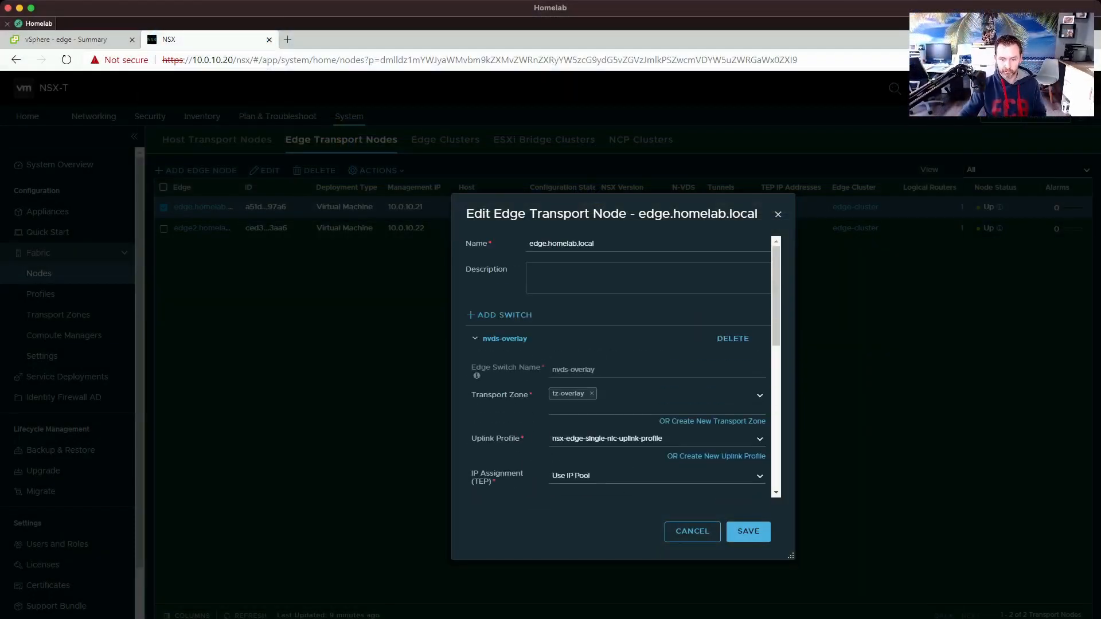
scroll(619, 367, "down", 10)
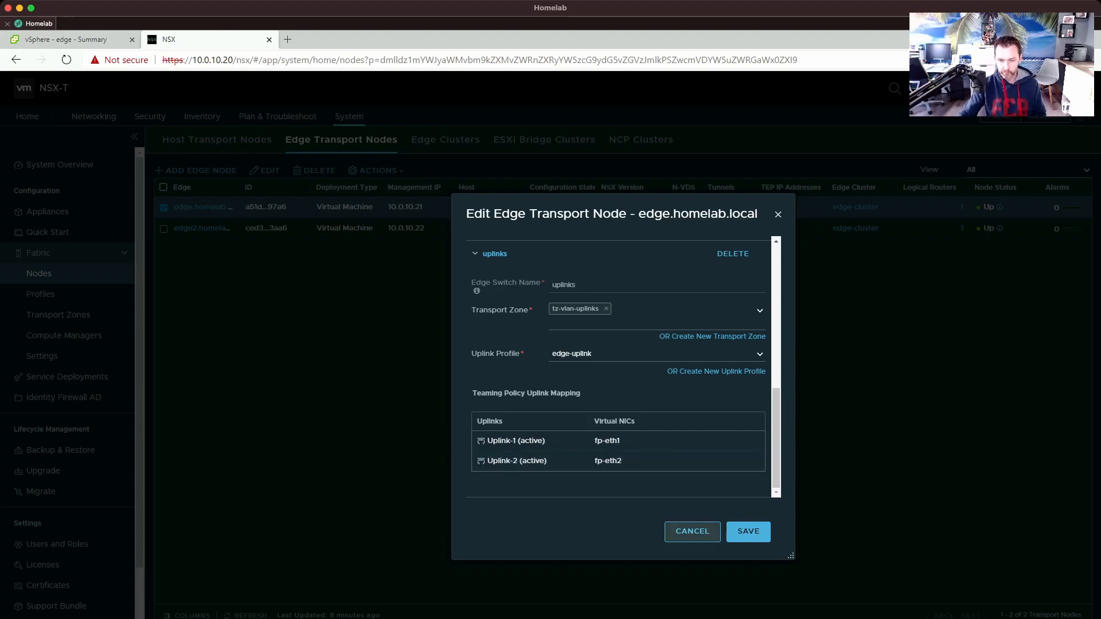
left_click(692, 532)
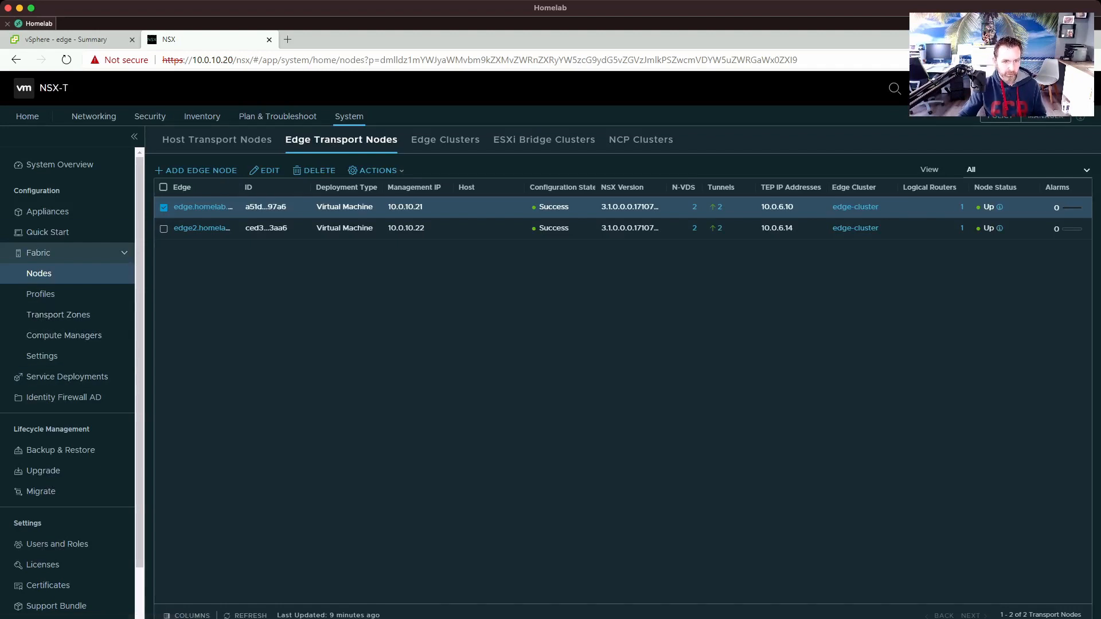
Open the networking segments list and bring up edge-uplink-segment1's settings to inspect its VLAN assignment
left_click(93, 116)
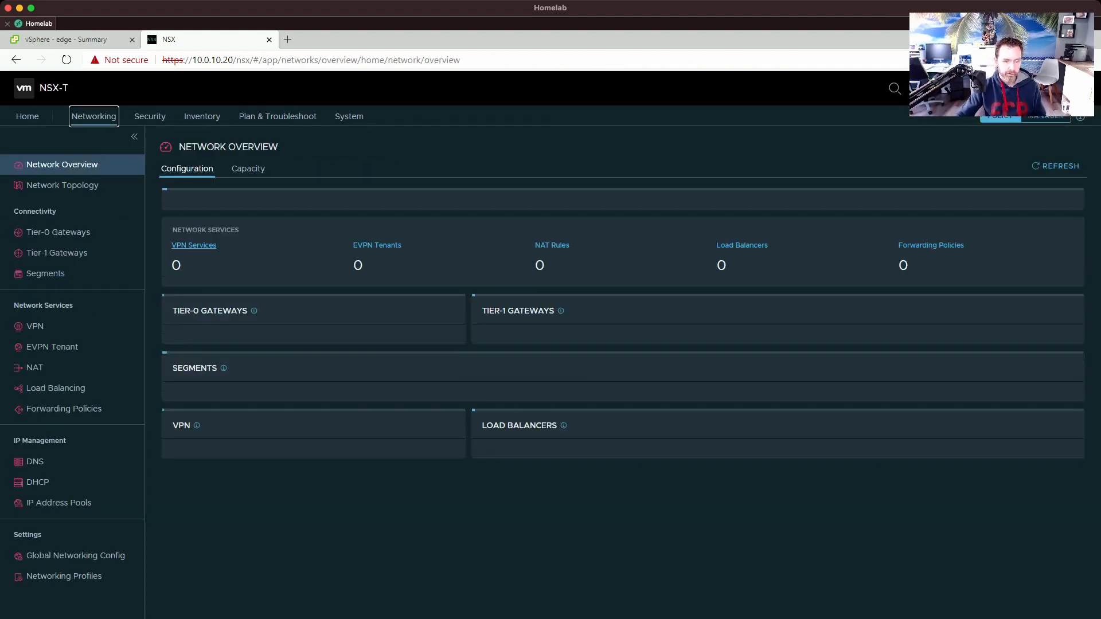
left_click(45, 273)
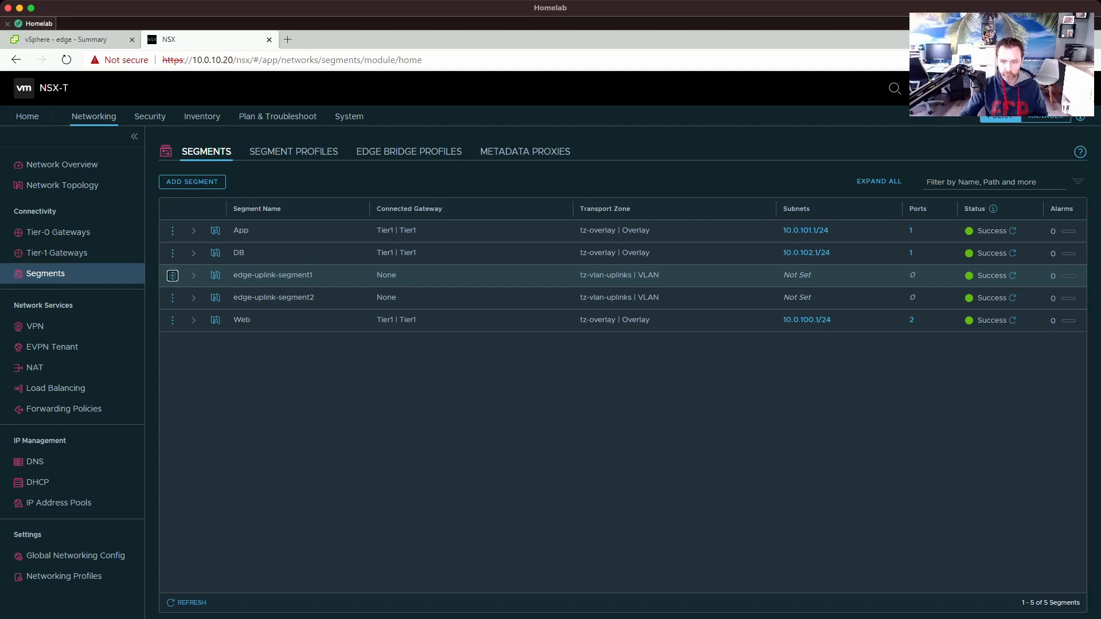
left_click(172, 275)
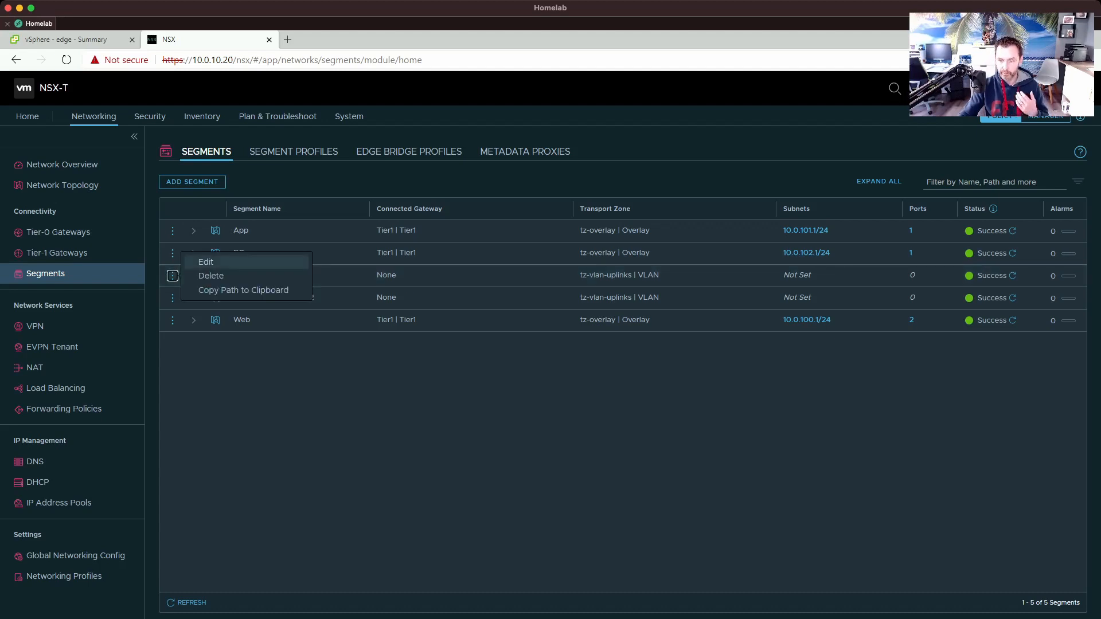
left_click(206, 262)
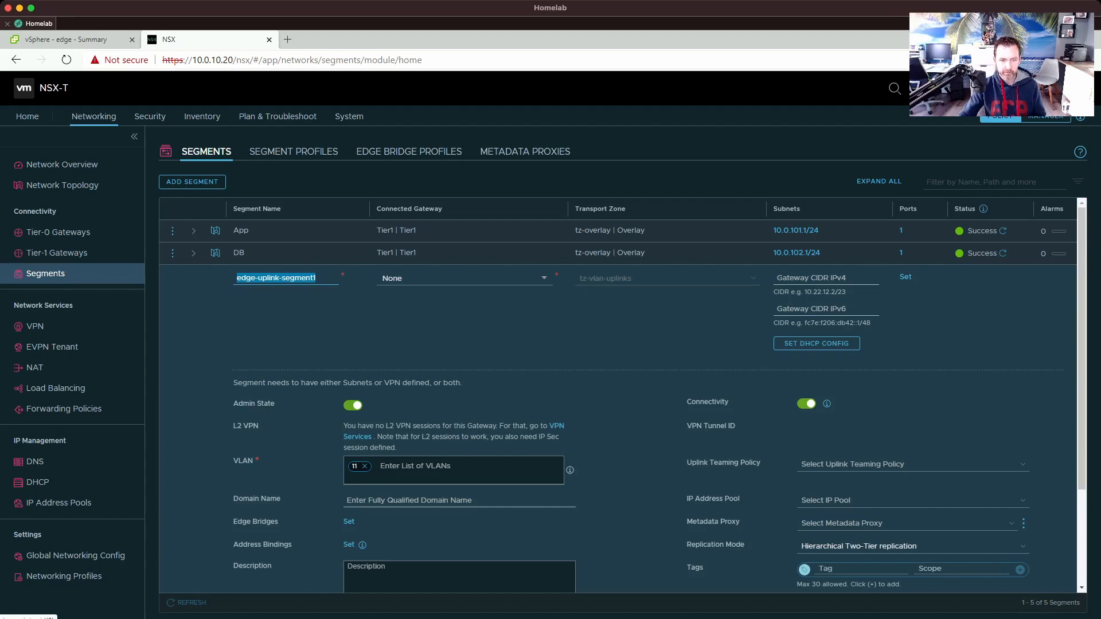
left_click(193, 253)
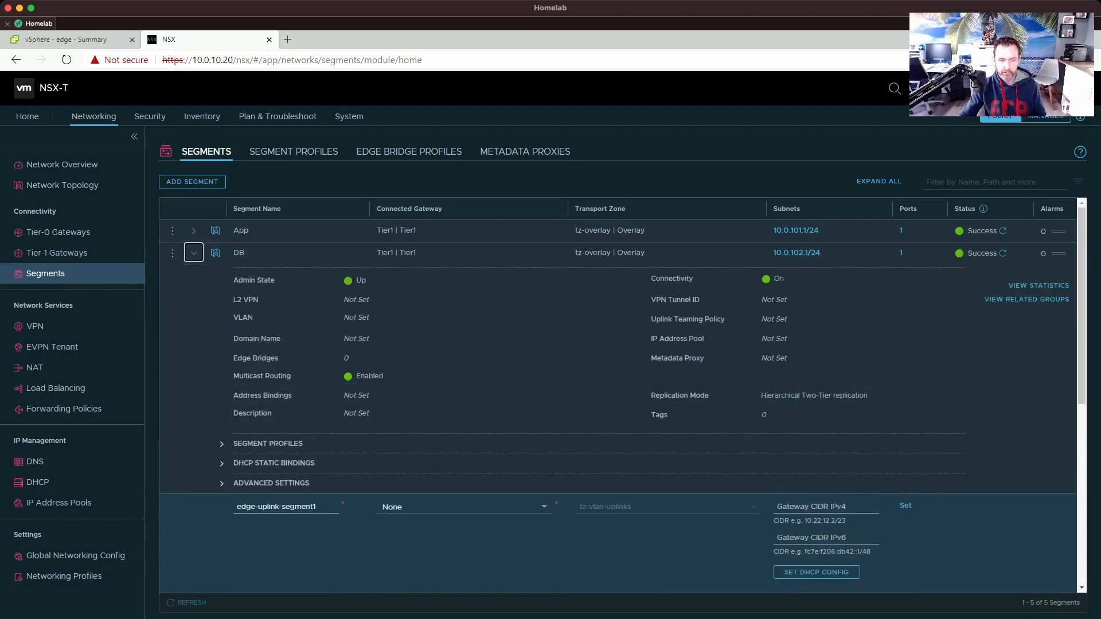
left_click(193, 252)
Expand edge-uplink-segment2's details and highlight its VLAN number
scroll(618, 406, "down", 3)
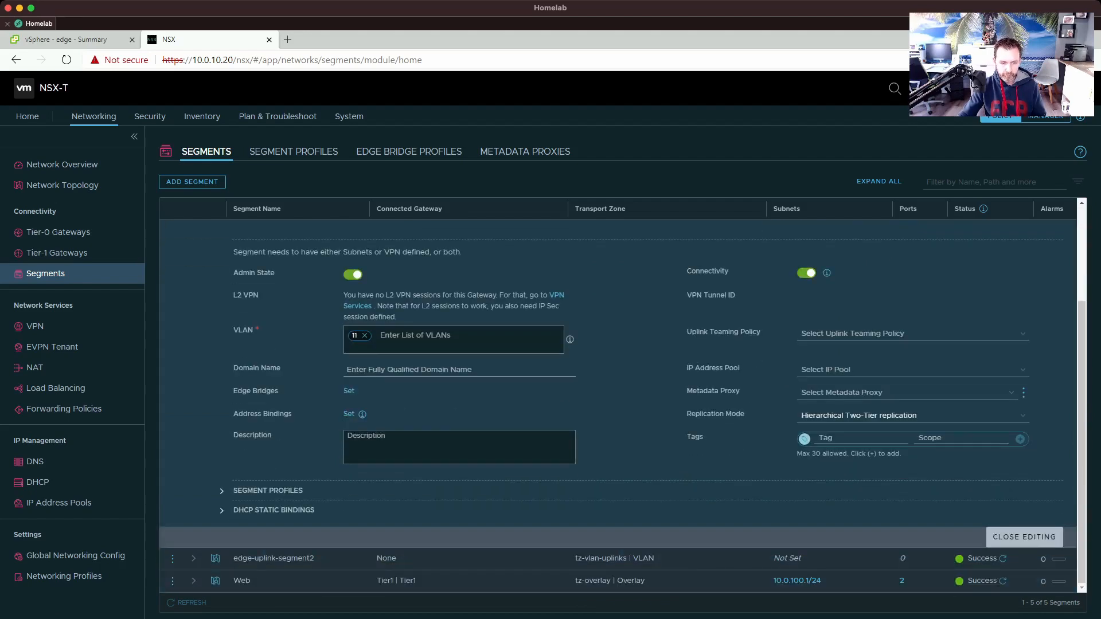
left_click(194, 558)
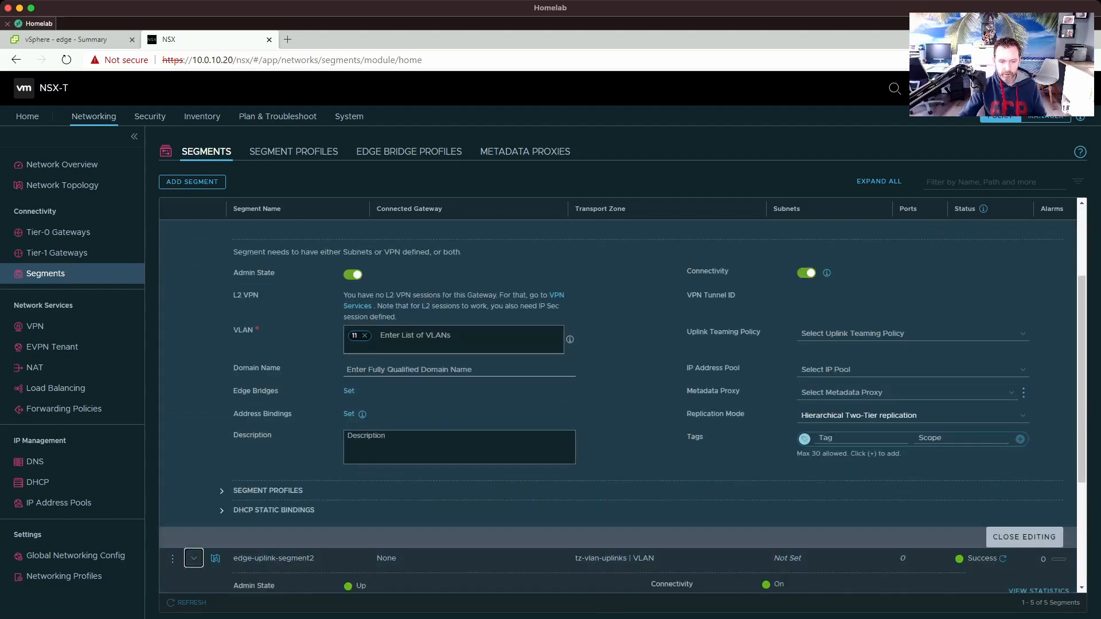
scroll(621, 410, "down", 4)
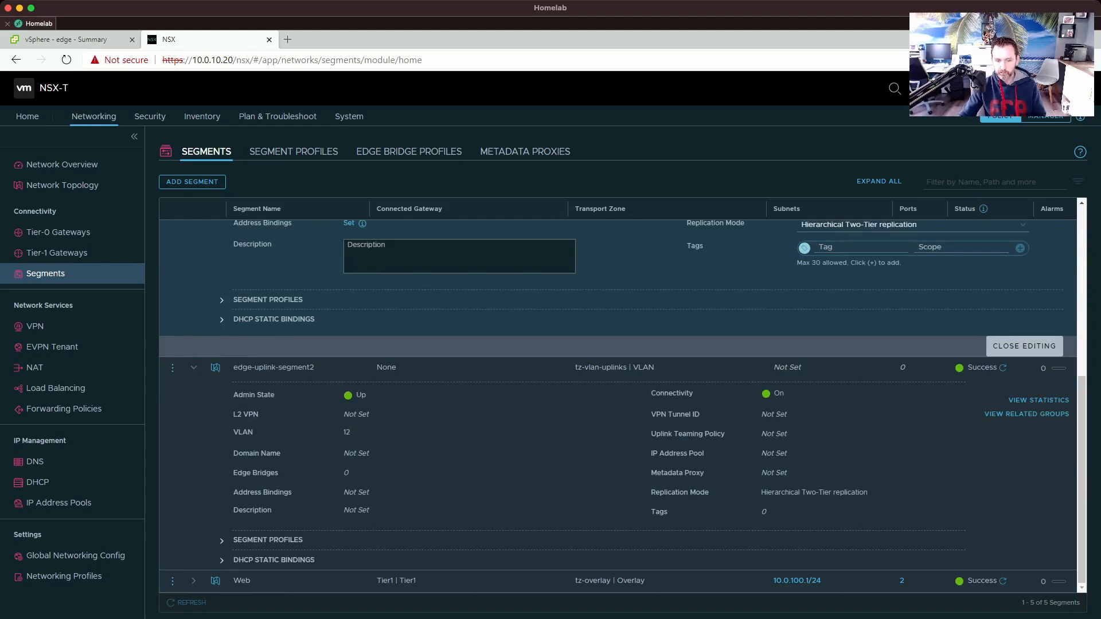
double_click(347, 433)
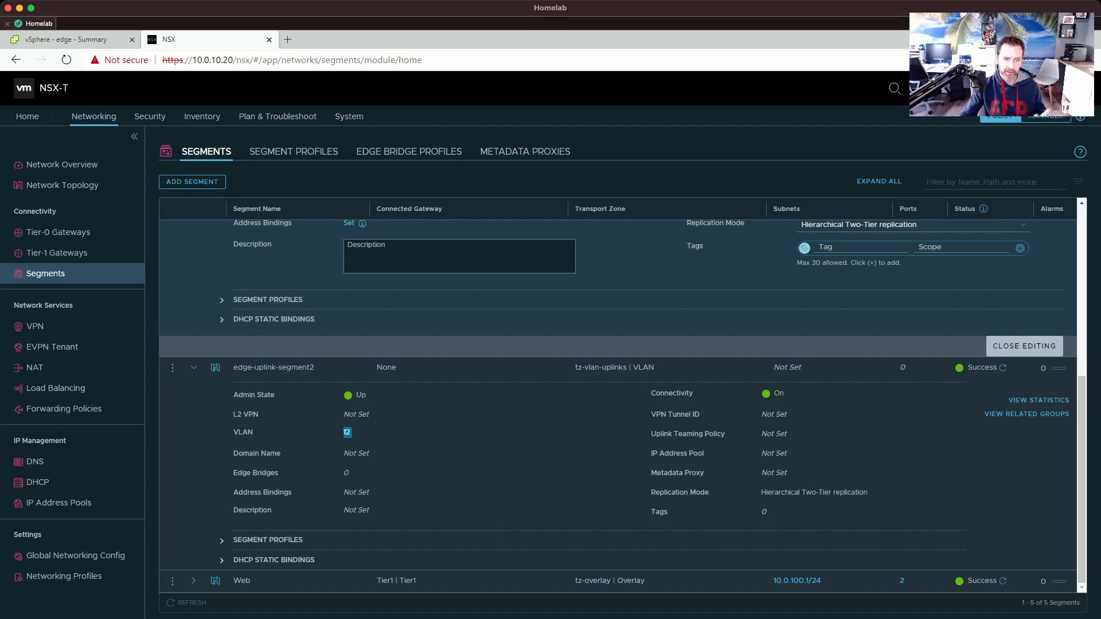
Switch to vSphere, view host 192.168.2.35's virtual switches, and highlight the Nested-ESXi port group's VLAN ID on the Nested-ESXi switch
left_click(72, 39)
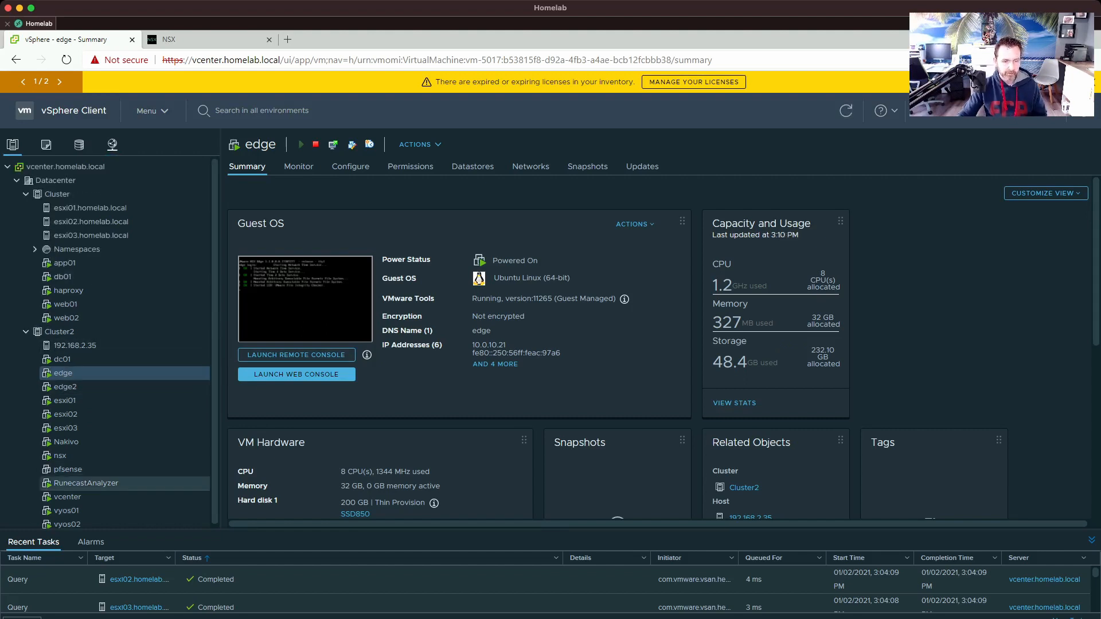
scroll(115, 481, "down", 1)
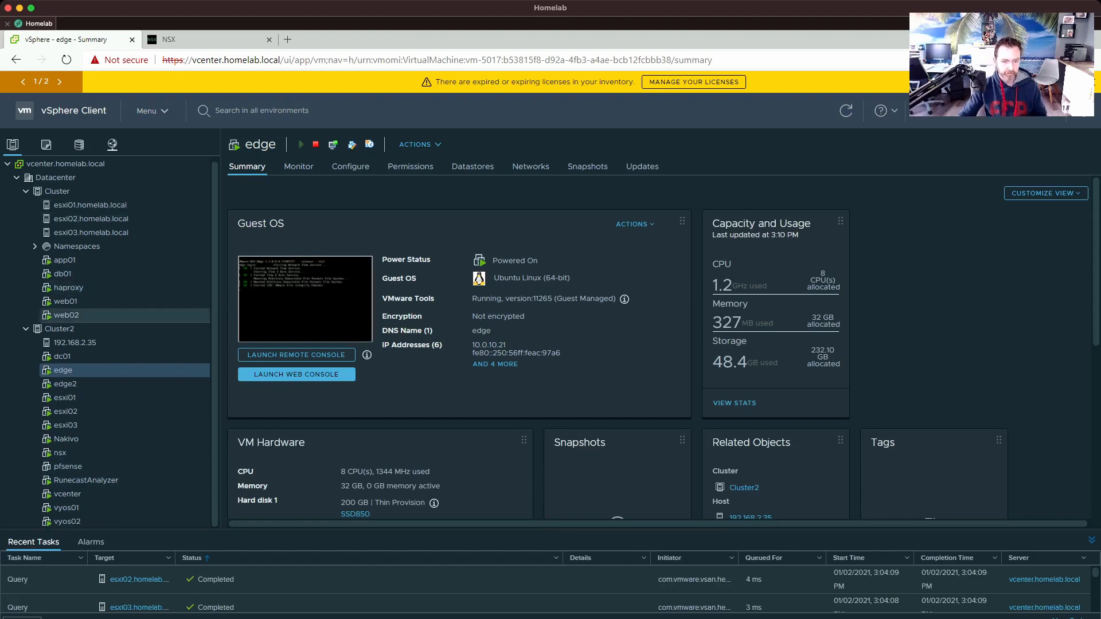
left_click(75, 343)
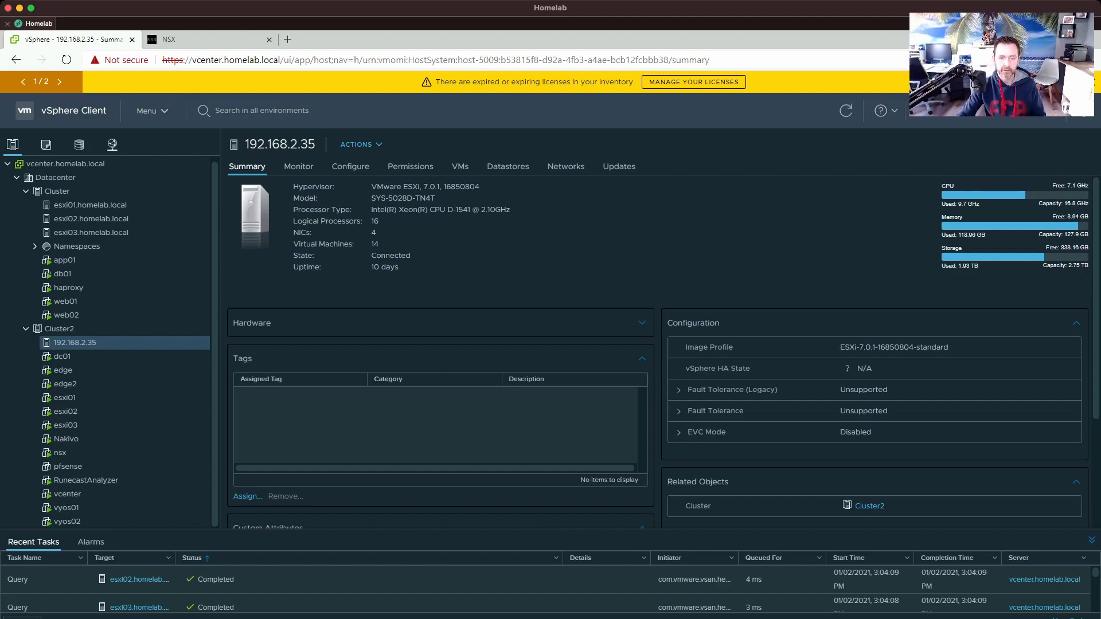
left_click(350, 167)
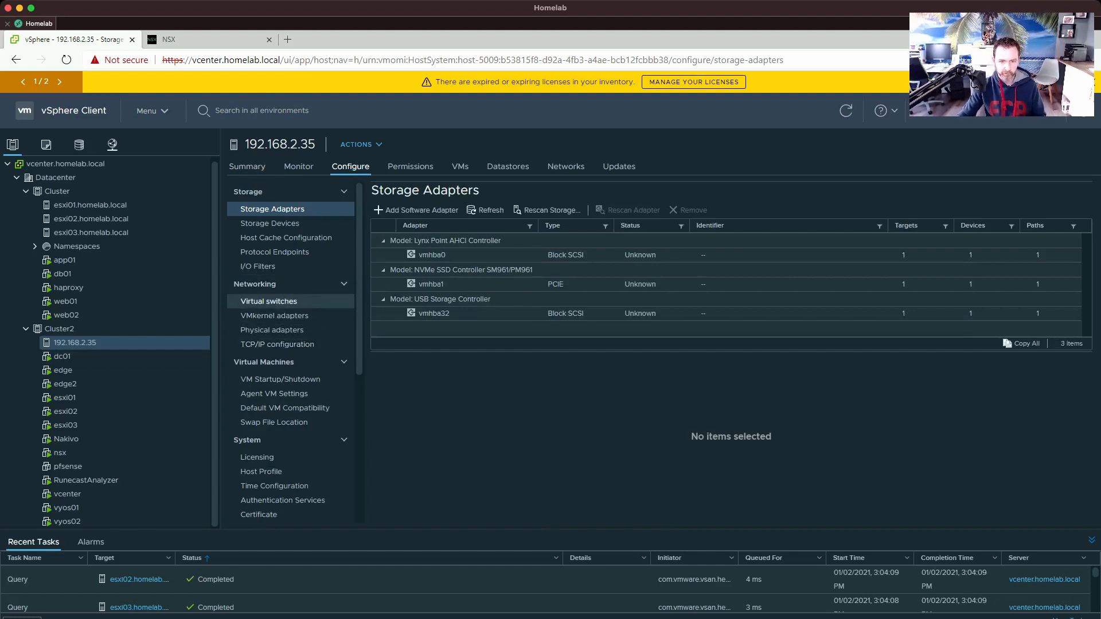
left_click(268, 301)
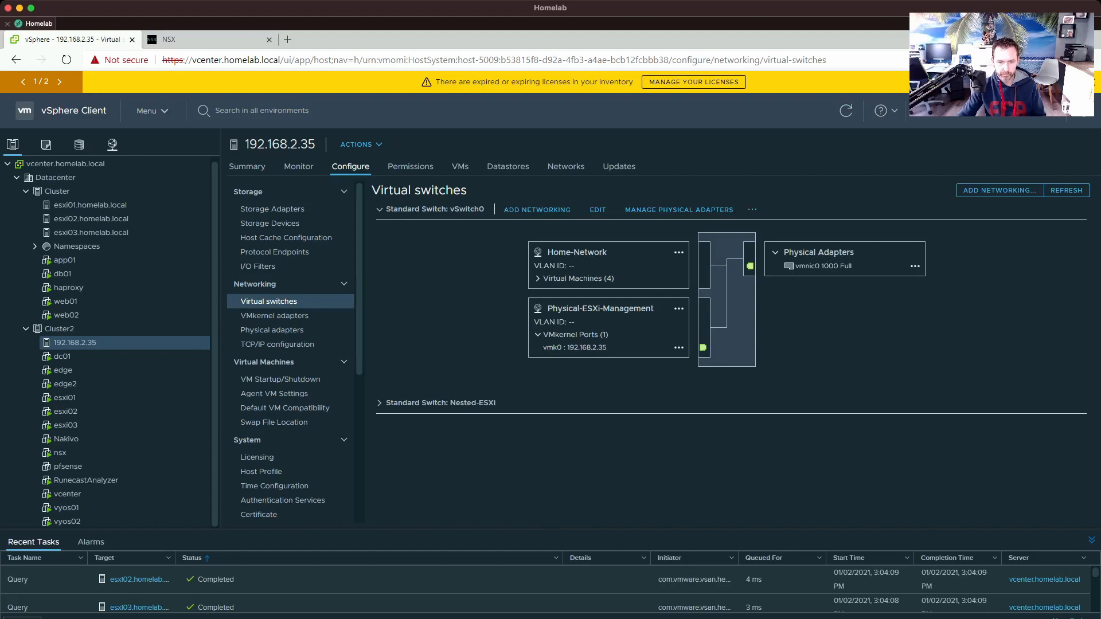
left_click(380, 403)
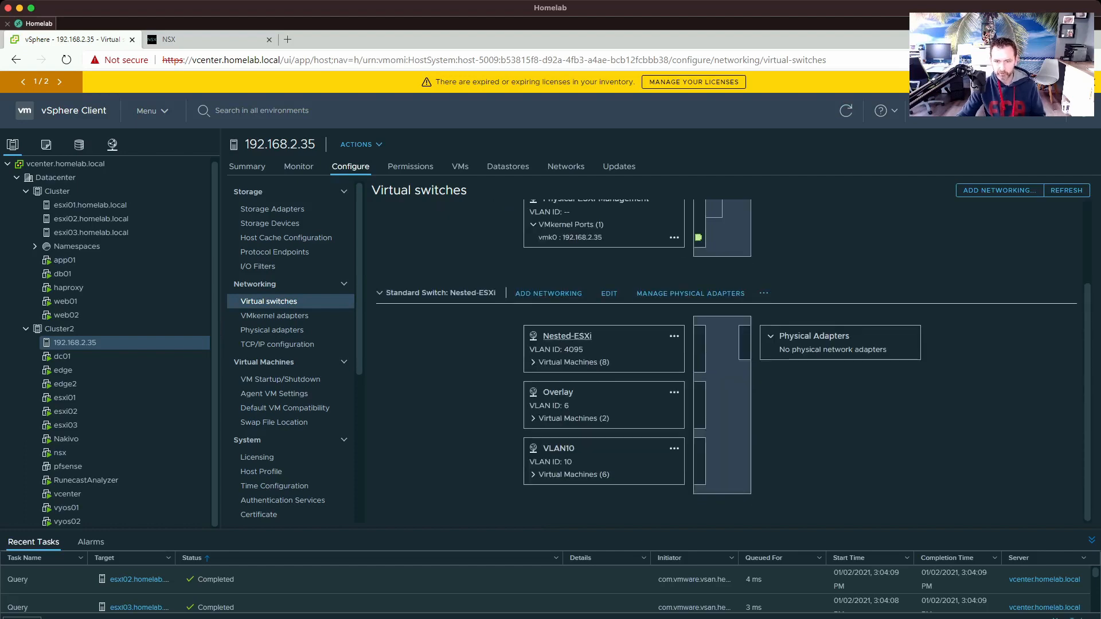
double_click(574, 350)
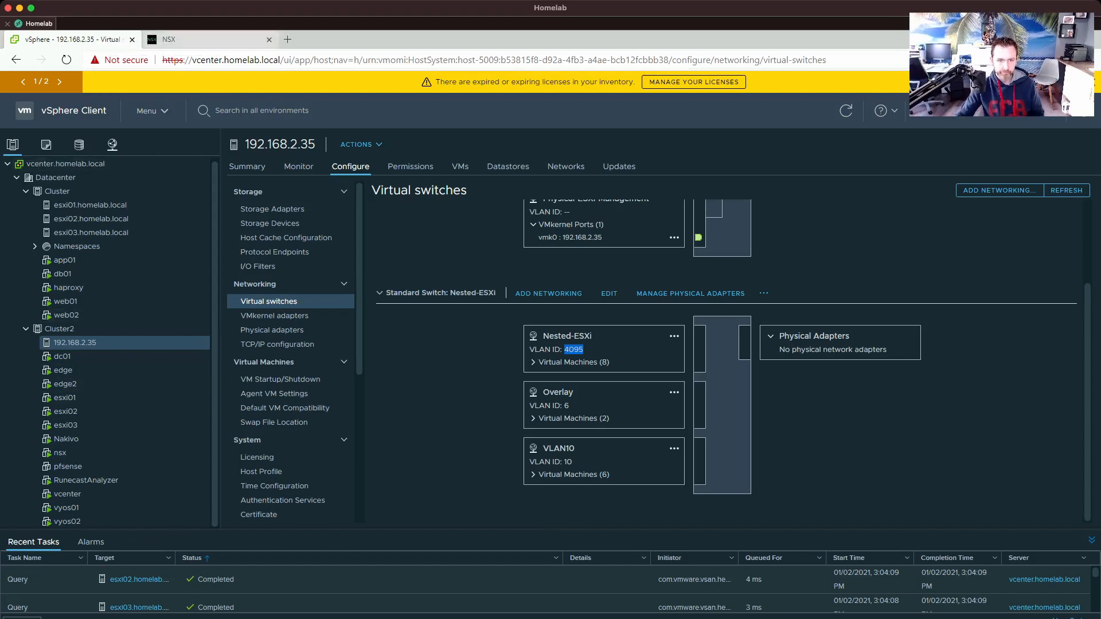
Return to NSX-T, leave the segment edit without saving, examine the Tier0 gateway's topology diagram, and close it
left_click(207, 39)
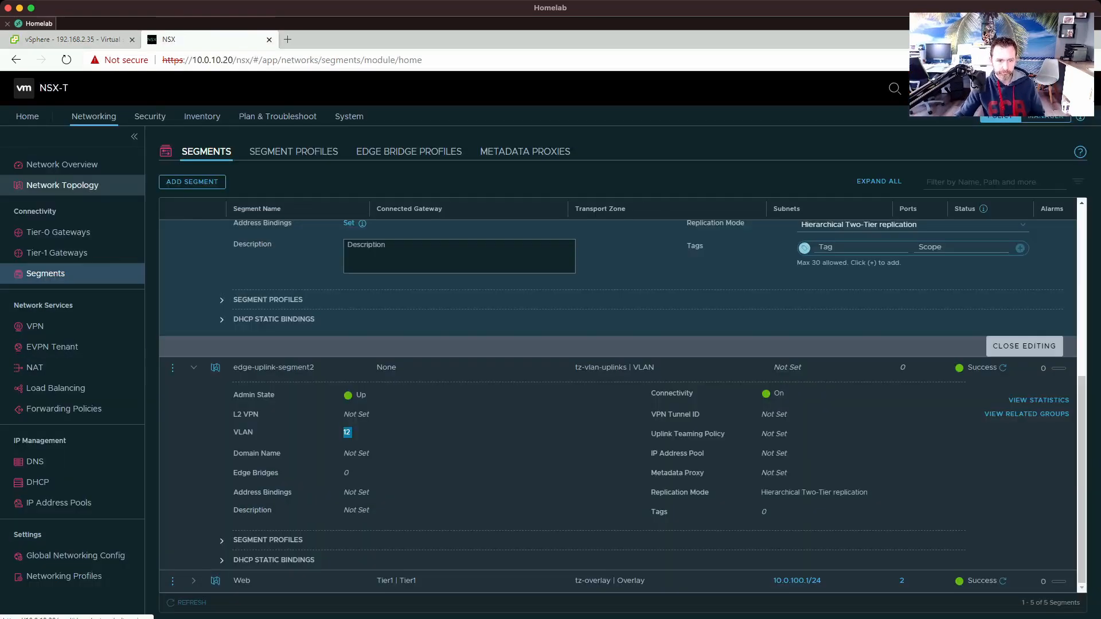
left_click(58, 232)
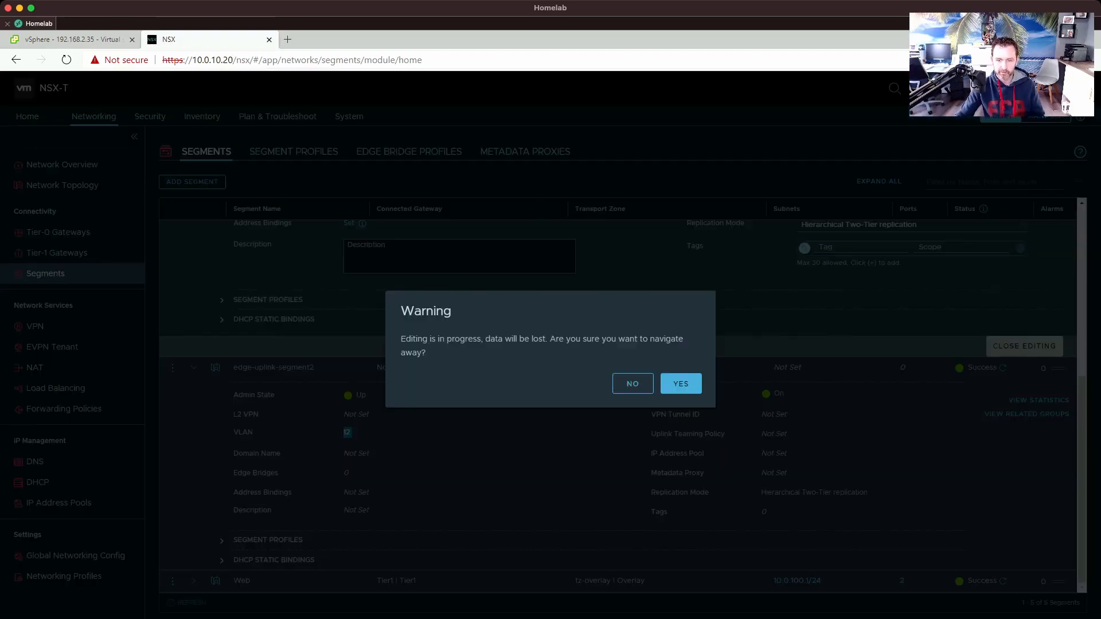
left_click(680, 383)
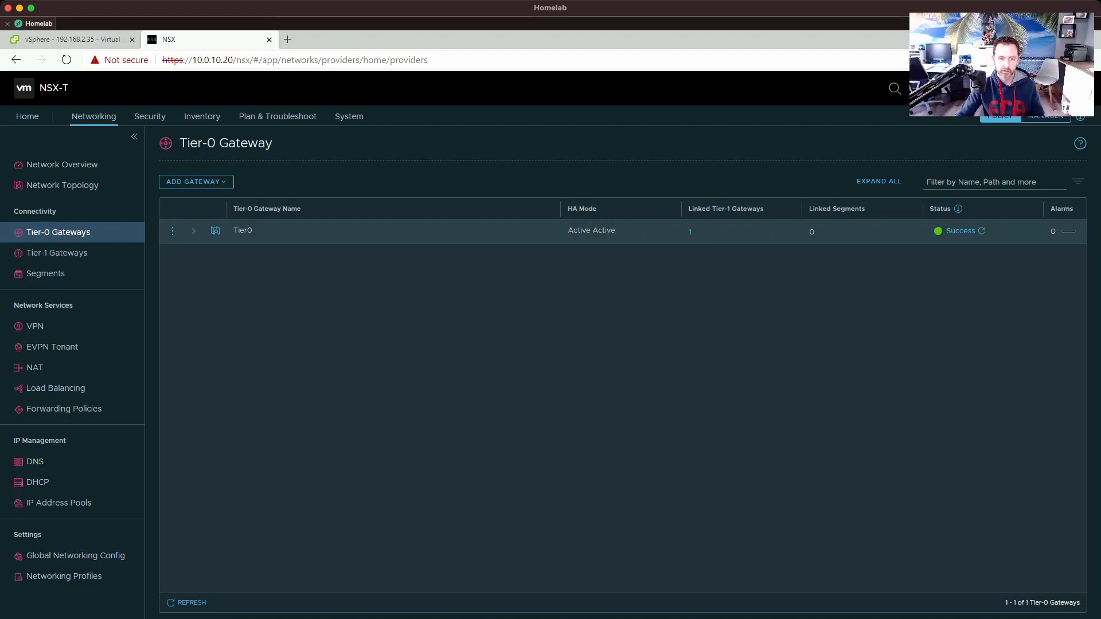
left_click(215, 230)
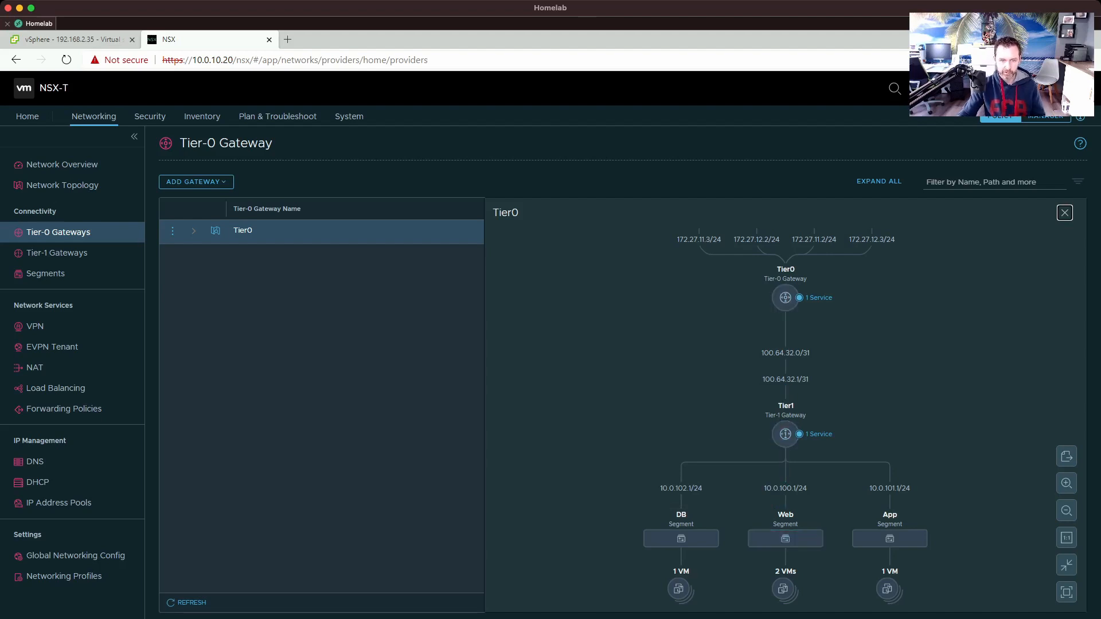
left_click(1065, 213)
Open the Tier0 gateway for editing, expand its BGP and interface settings, and view its external and service interfaces
left_click(172, 230)
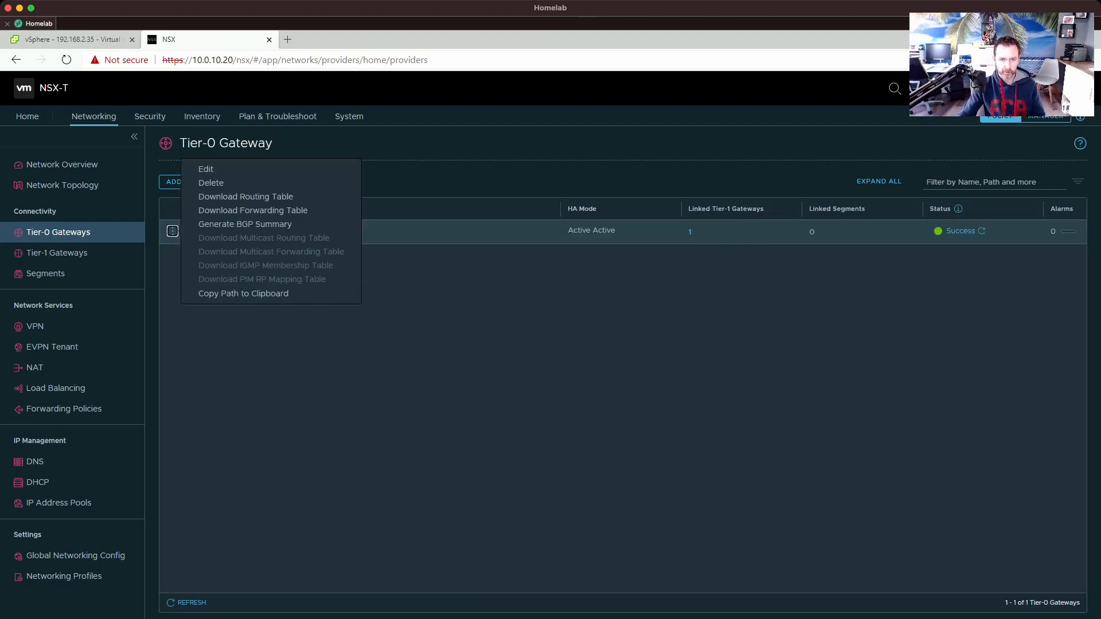
left_click(200, 169)
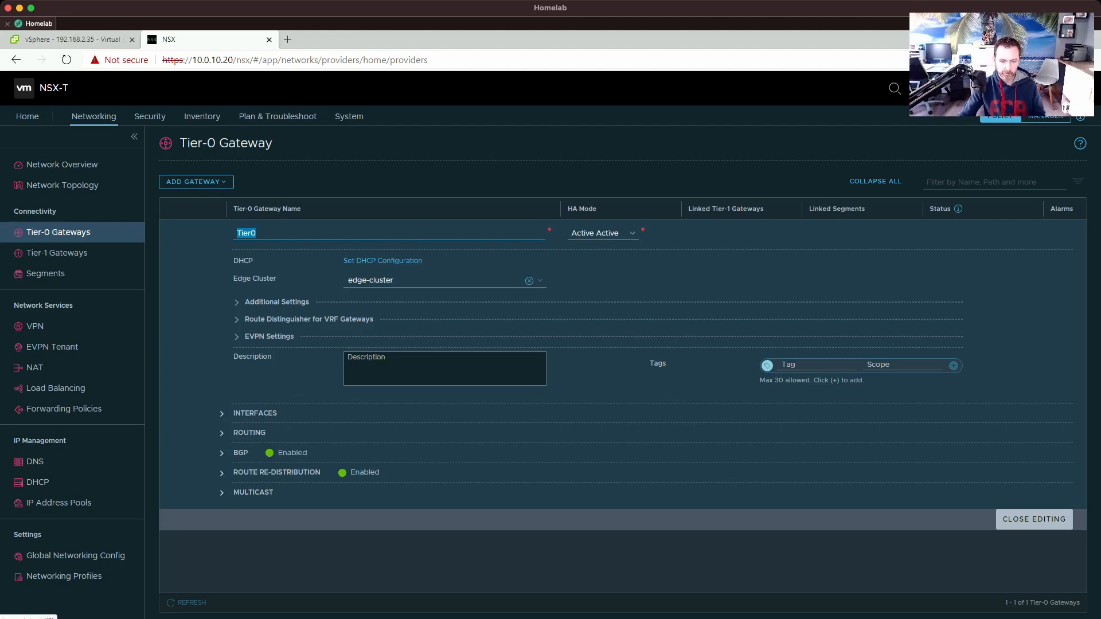
left_click(222, 454)
left_click(222, 414)
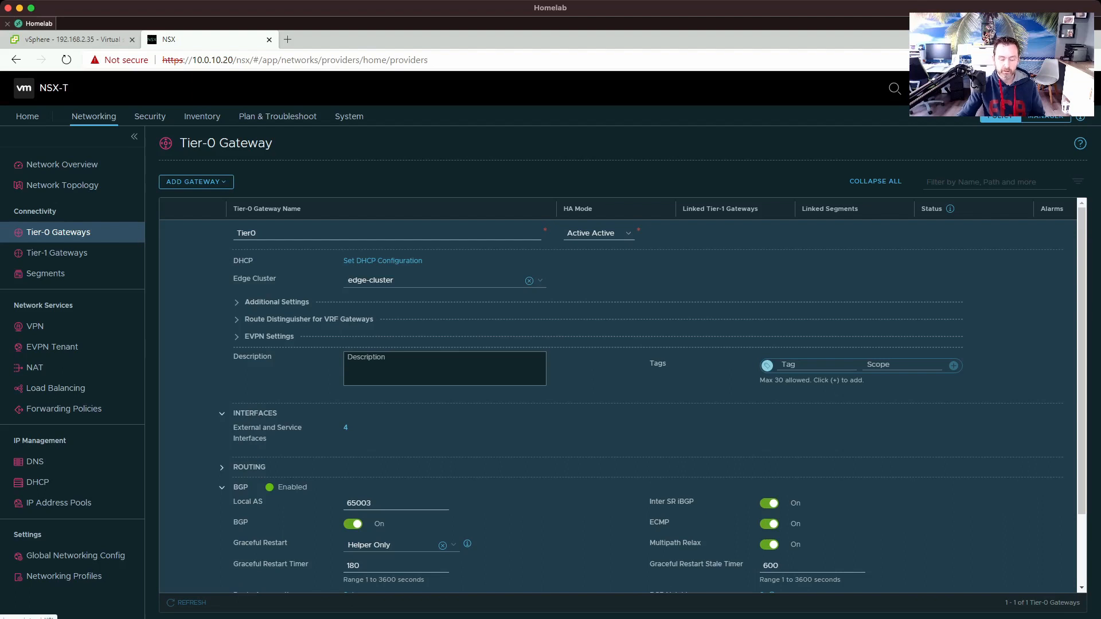
left_click(345, 427)
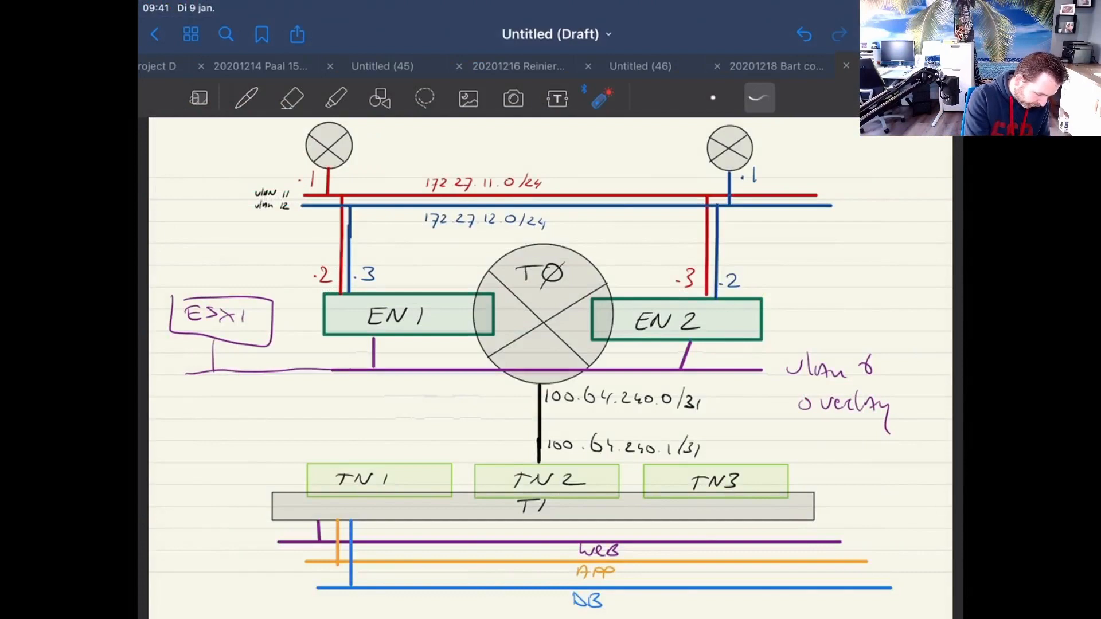
On the handwritten network diagram, trace the VLAN 11 and VLAN 12 uplinks of EN1 and EN2 with the laser pointer
mouse_move(342, 196)
left_mouse_down()
mouse_move(348, 302)
mouse_move(344, 190)
left_mouse_up()
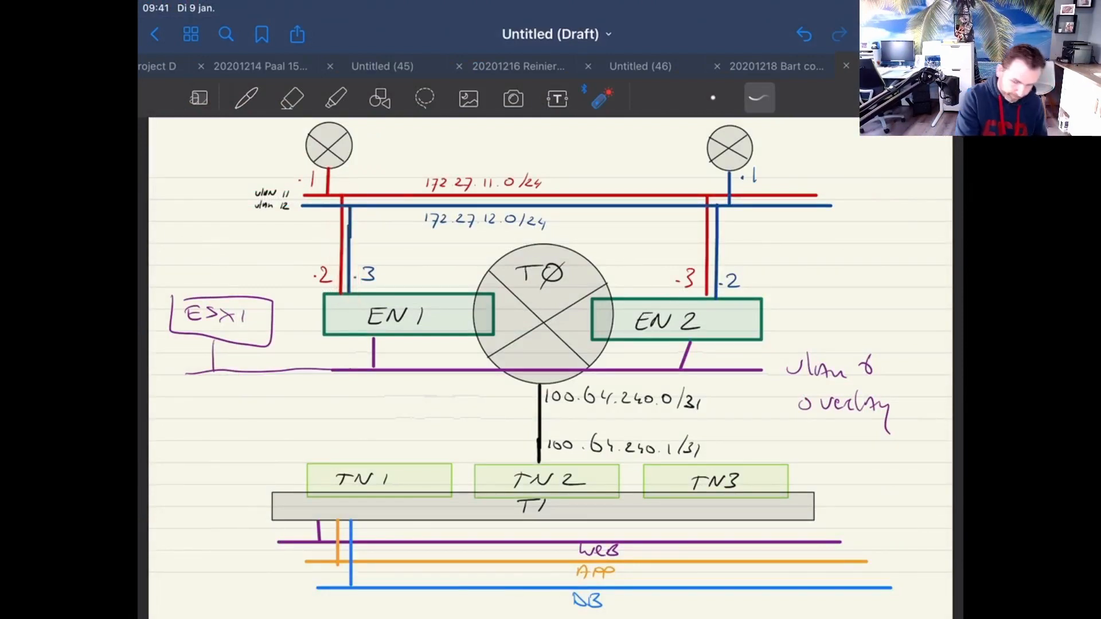
mouse_move(327, 258)
left_mouse_down()
mouse_move(304, 276)
mouse_move(324, 261)
left_mouse_up()
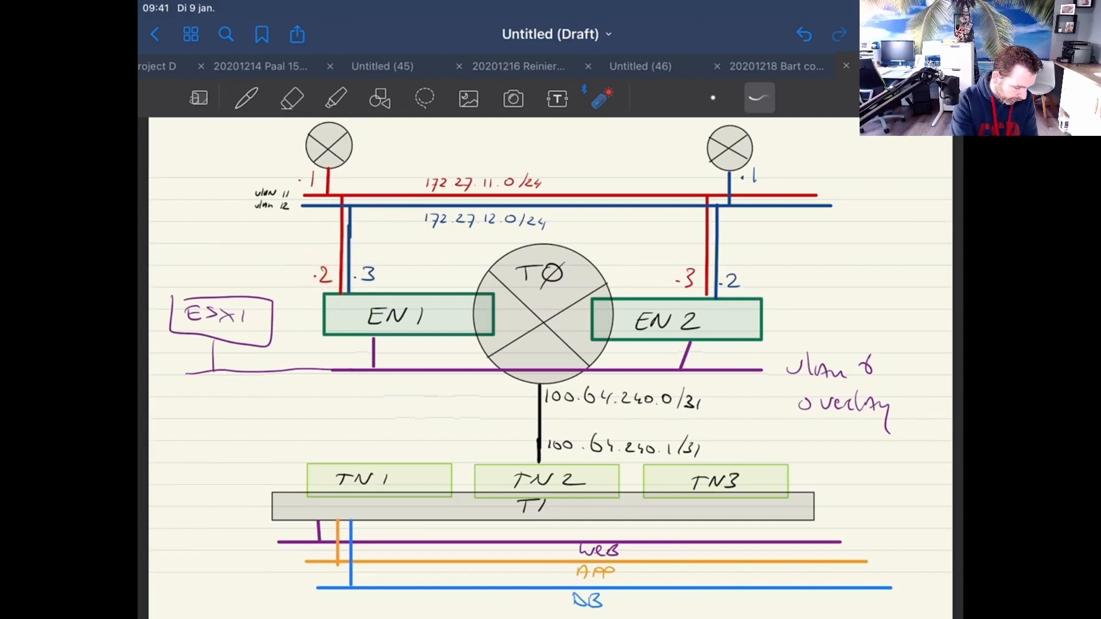
left_click_drag(710, 306, 694, 192)
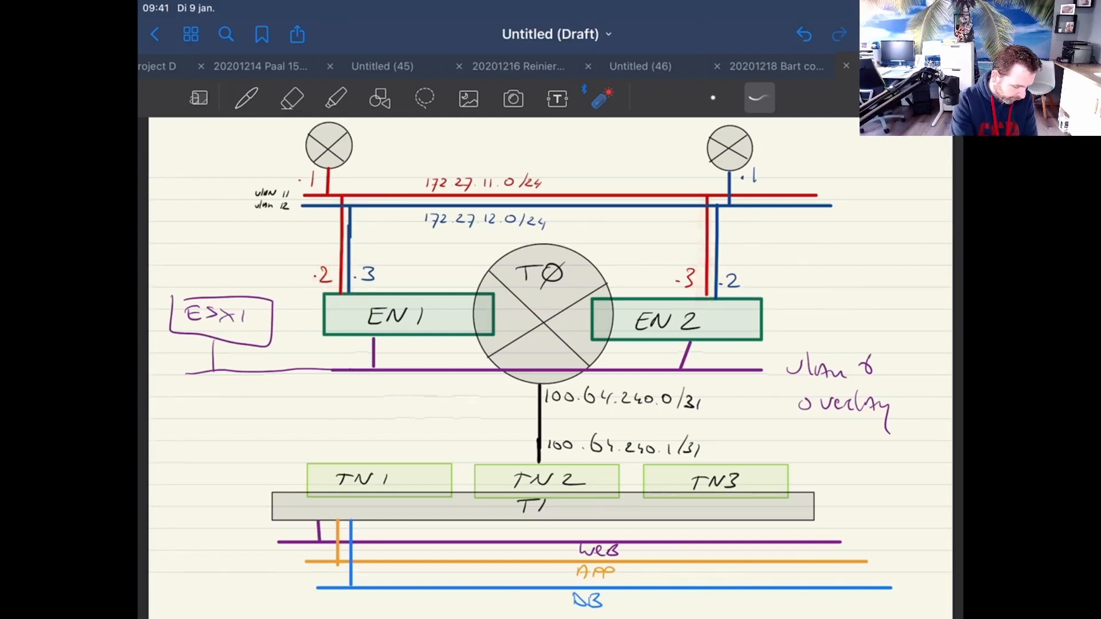
left_click_drag(342, 303, 343, 262)
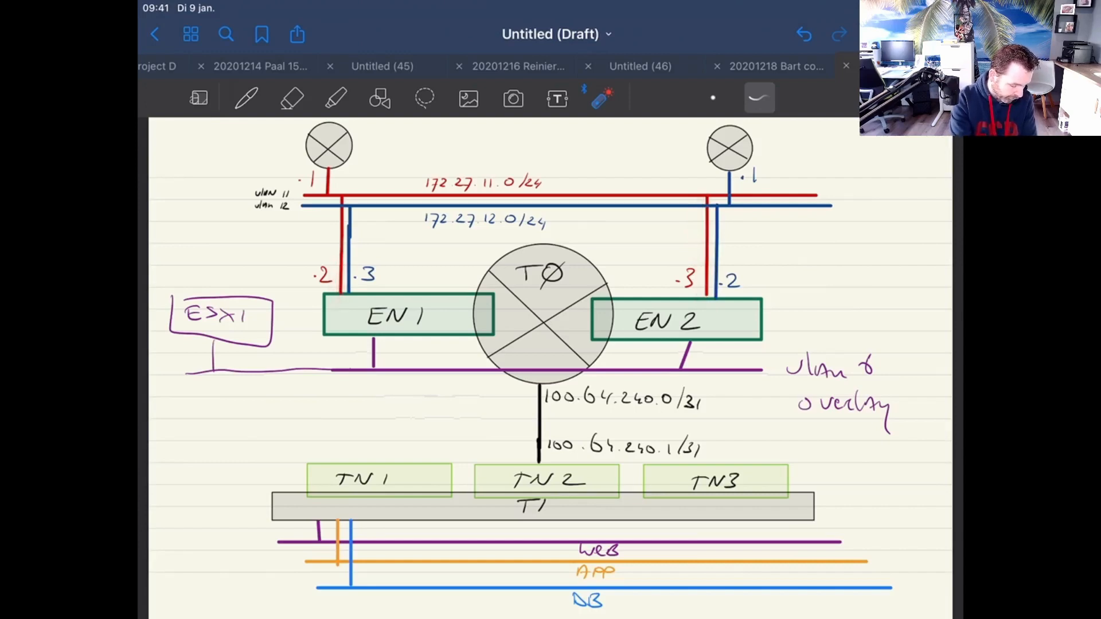
left_click_drag(705, 257, 707, 313)
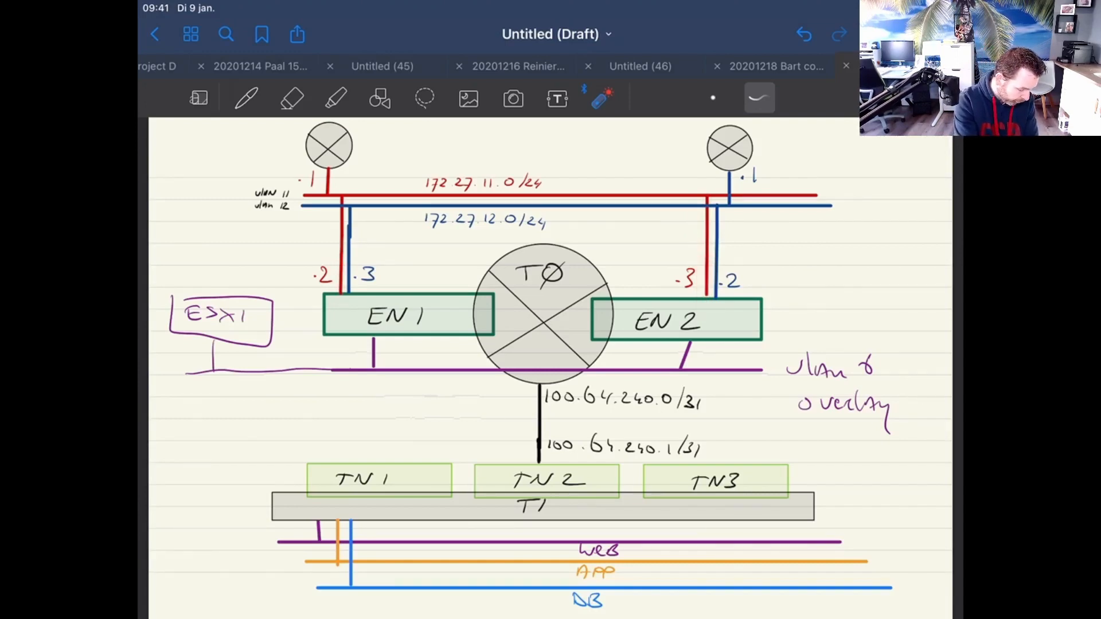
left_click_drag(353, 297, 357, 201)
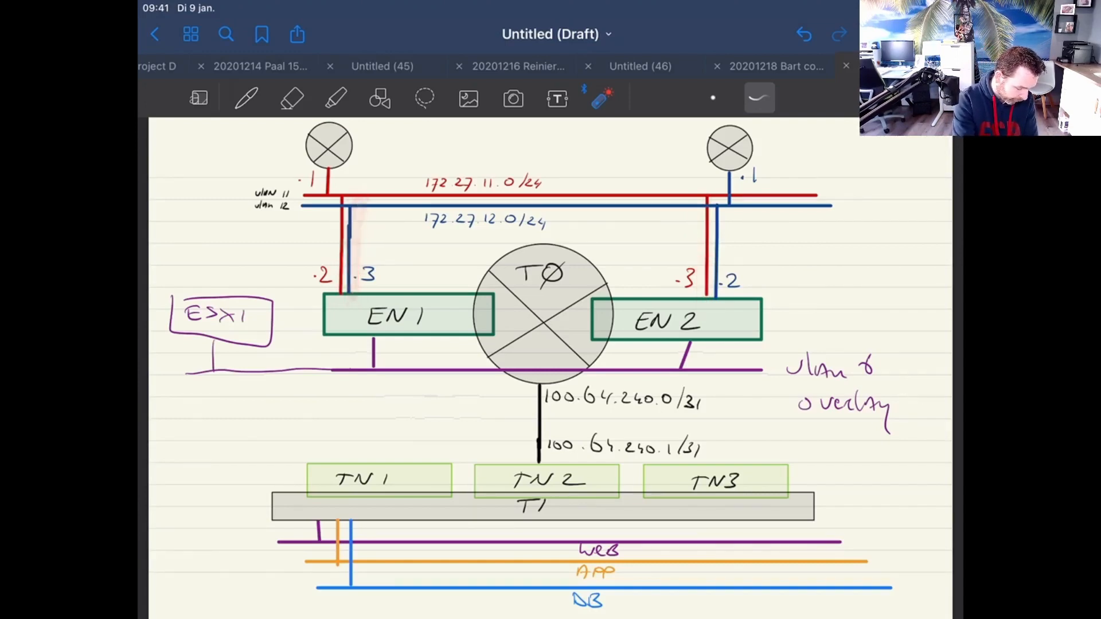
left_click_drag(720, 291, 731, 191)
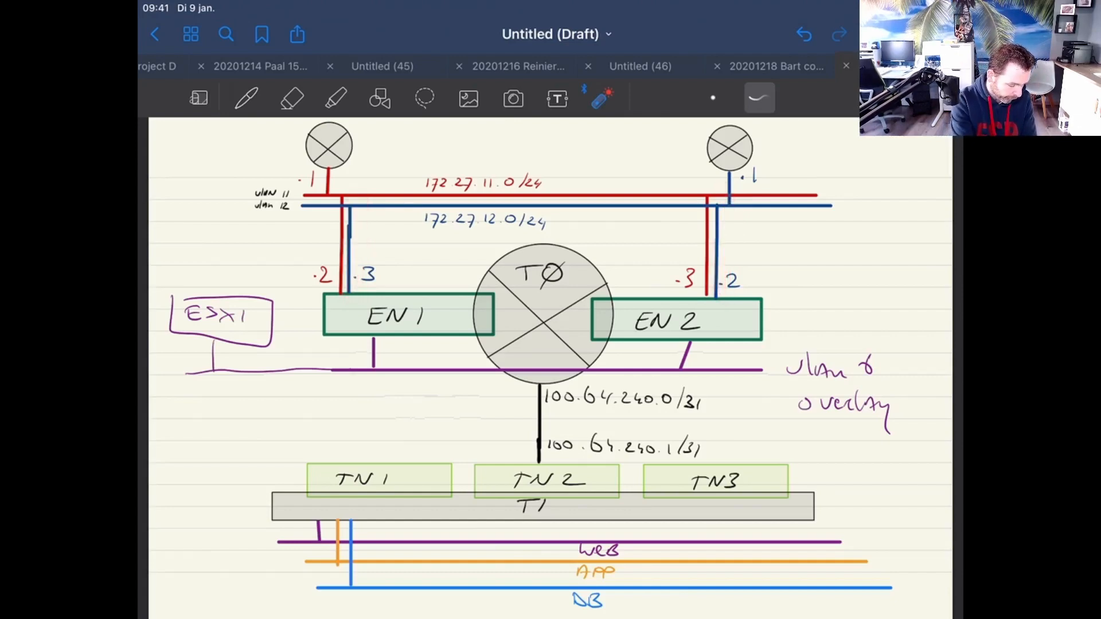
mouse_move(340, 296)
left_mouse_down()
mouse_move(351, 295)
mouse_move(359, 179)
left_mouse_up()
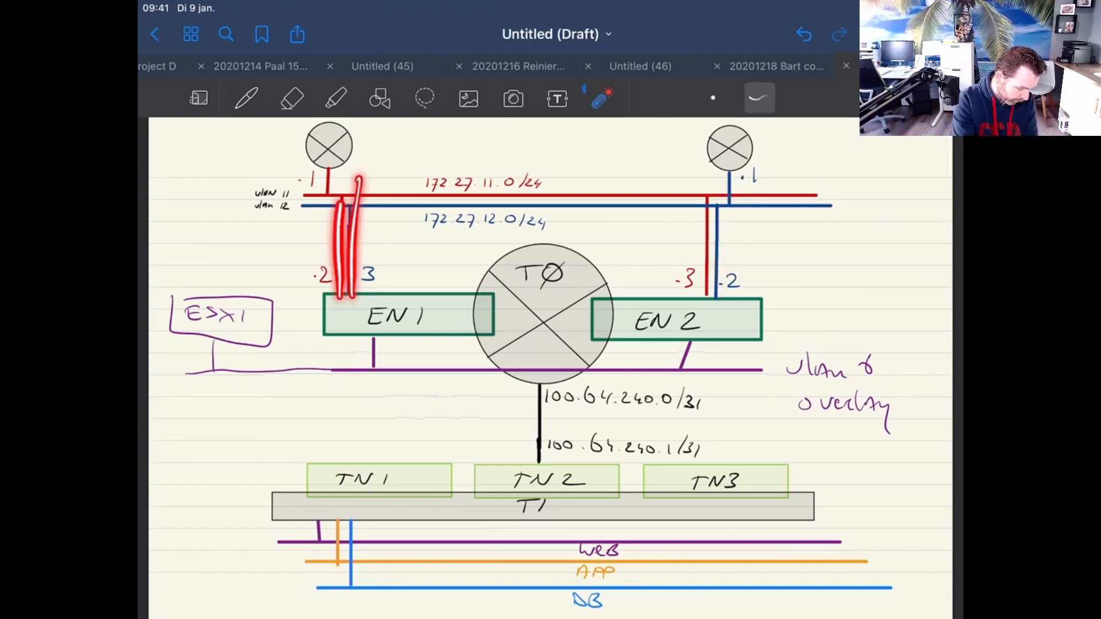
mouse_move(706, 304)
left_mouse_down()
mouse_move(706, 230)
mouse_move(718, 295)
mouse_move(726, 198)
left_mouse_up()
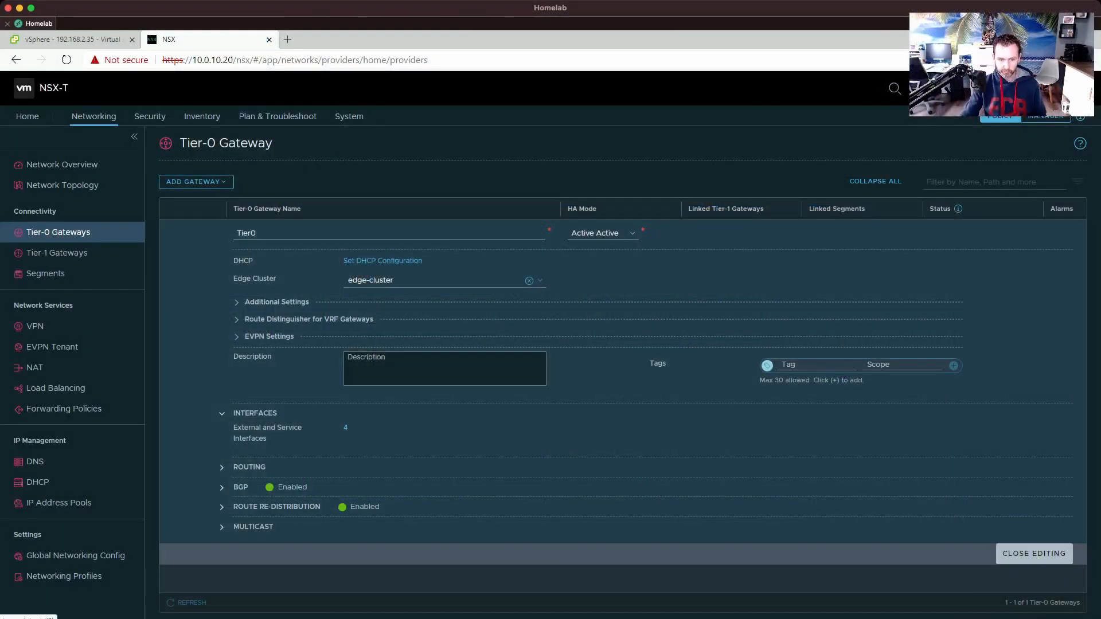
Return to the Tier0 gateway settings in NSX-T, expand the BGP configuration, and open its list of BGP neighbors
left_click(221, 487)
scroll(619, 406, "down", 1)
scroll(623, 410, "down", 1)
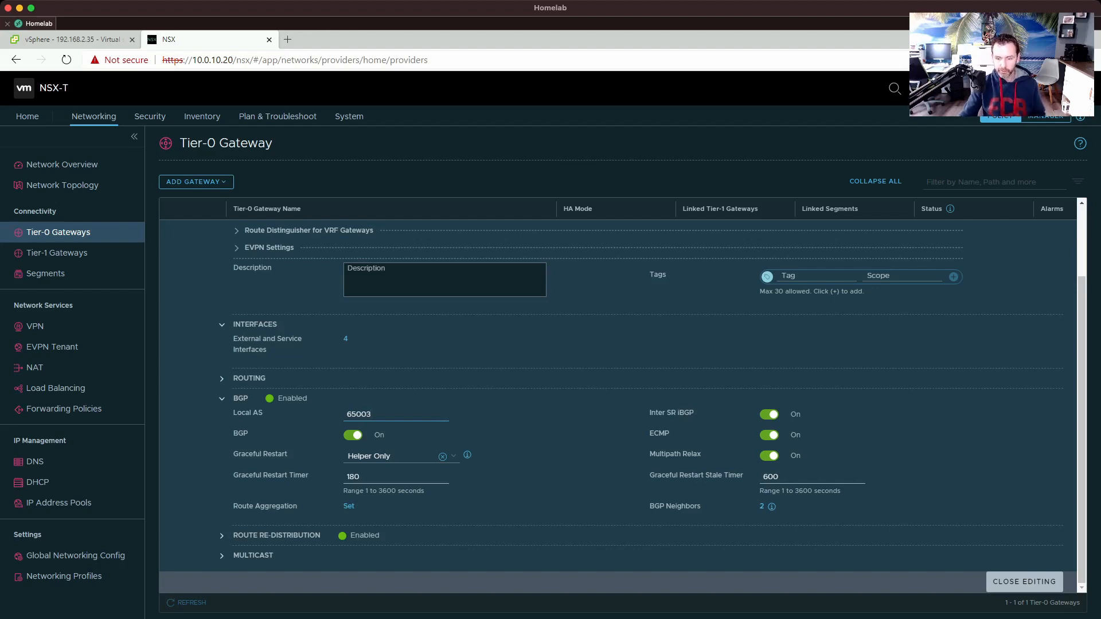
left_click(762, 506)
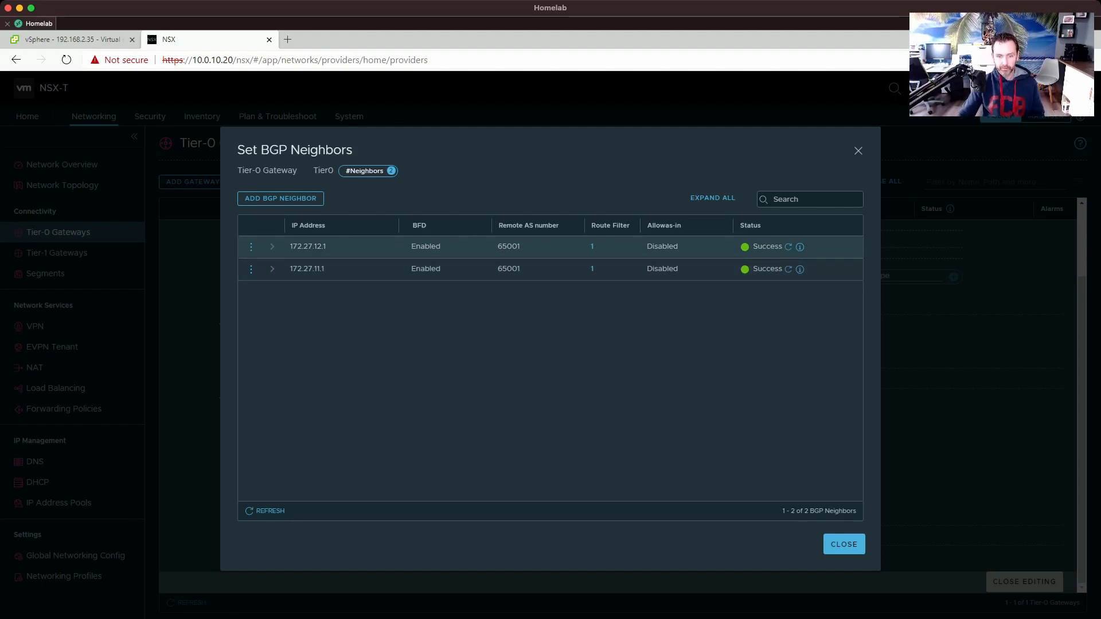
Open the 172.27.11.1 BGP neighbor for editing, examine its timers and password settings, and leave without saving
left_click(250, 269)
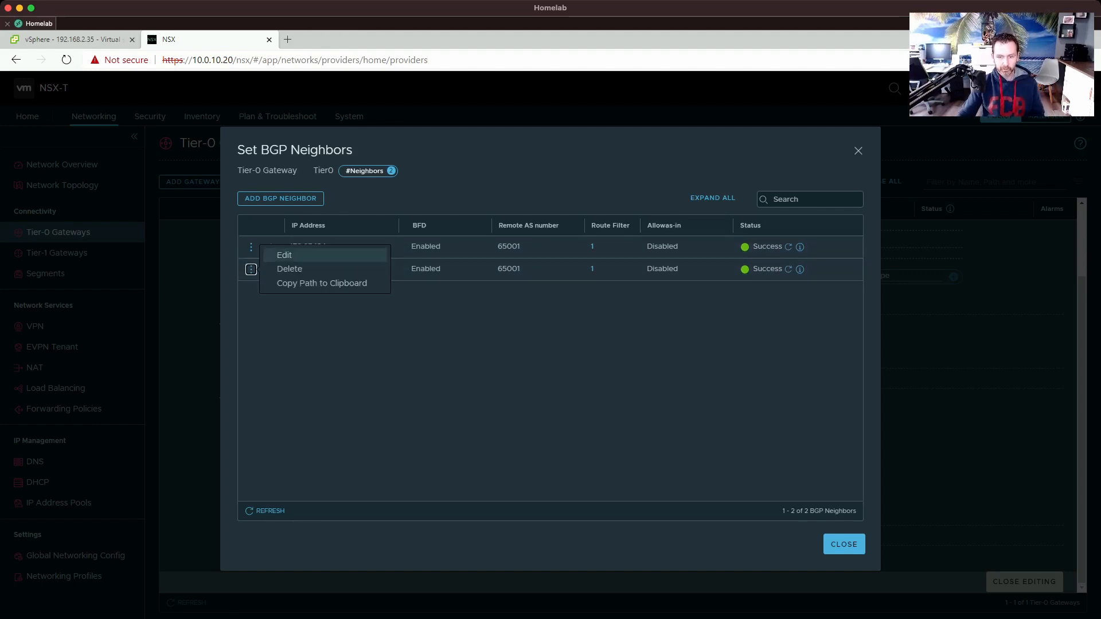
left_click(280, 253)
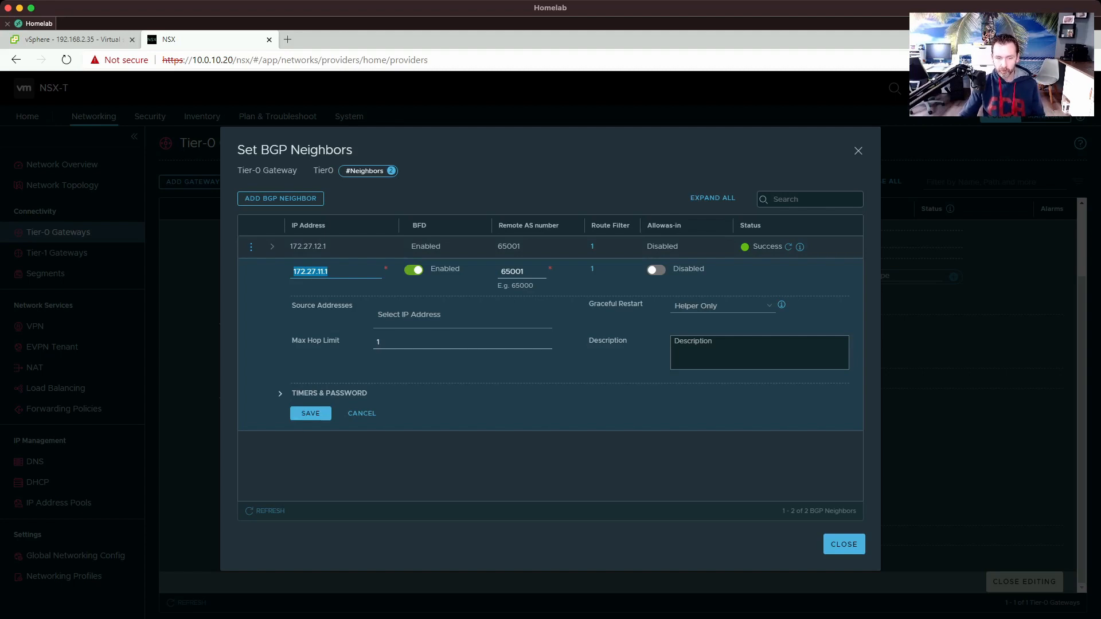
left_click(329, 393)
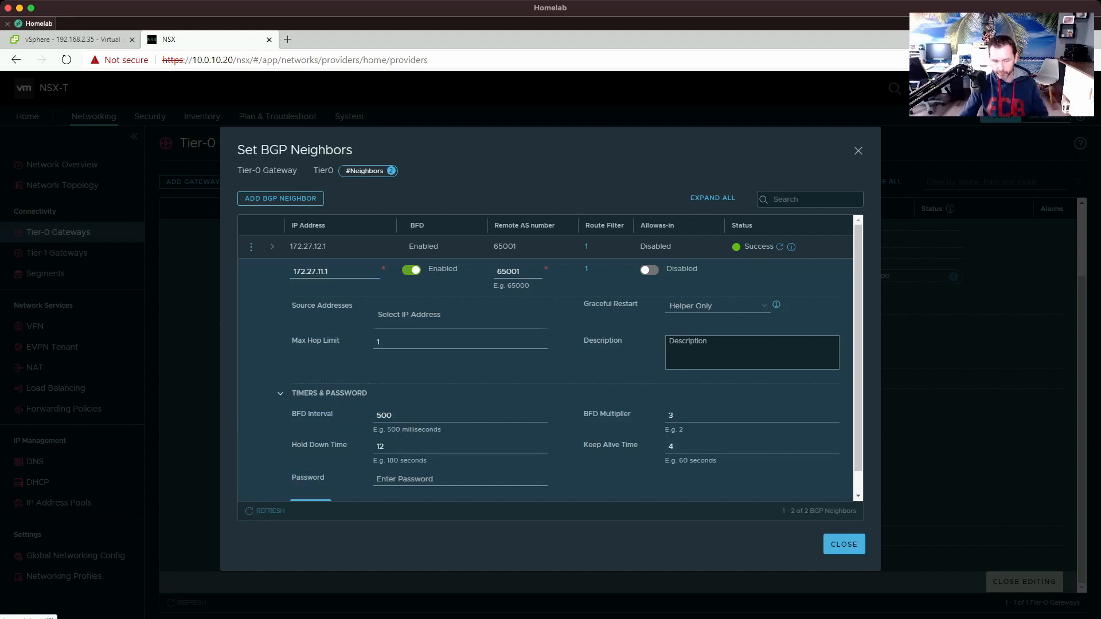
scroll(550, 363, "down", 1)
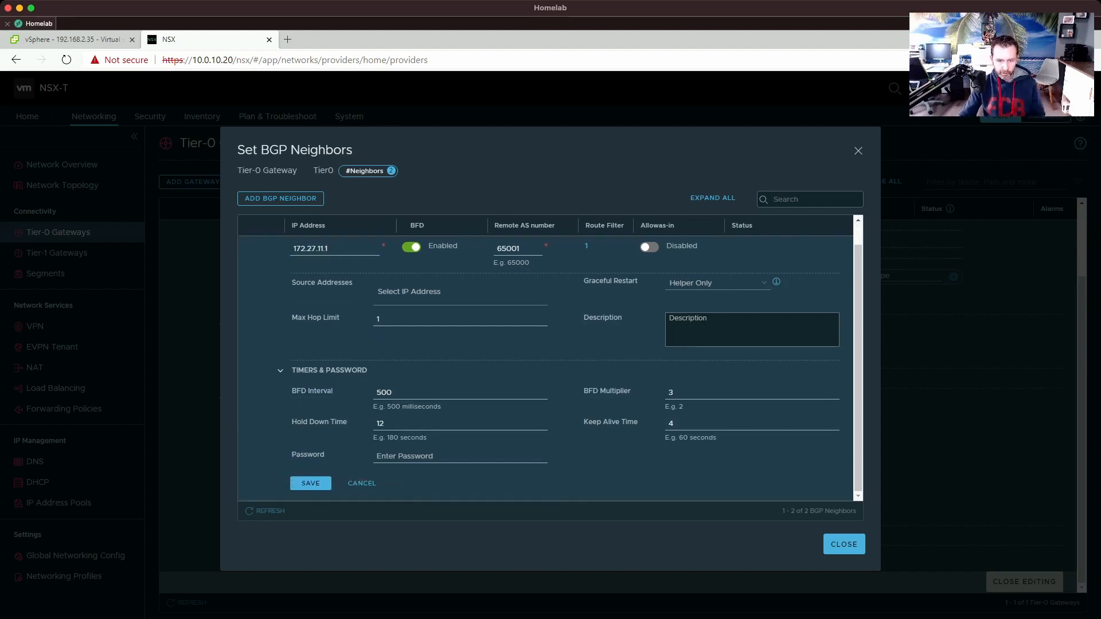
key("super+a")
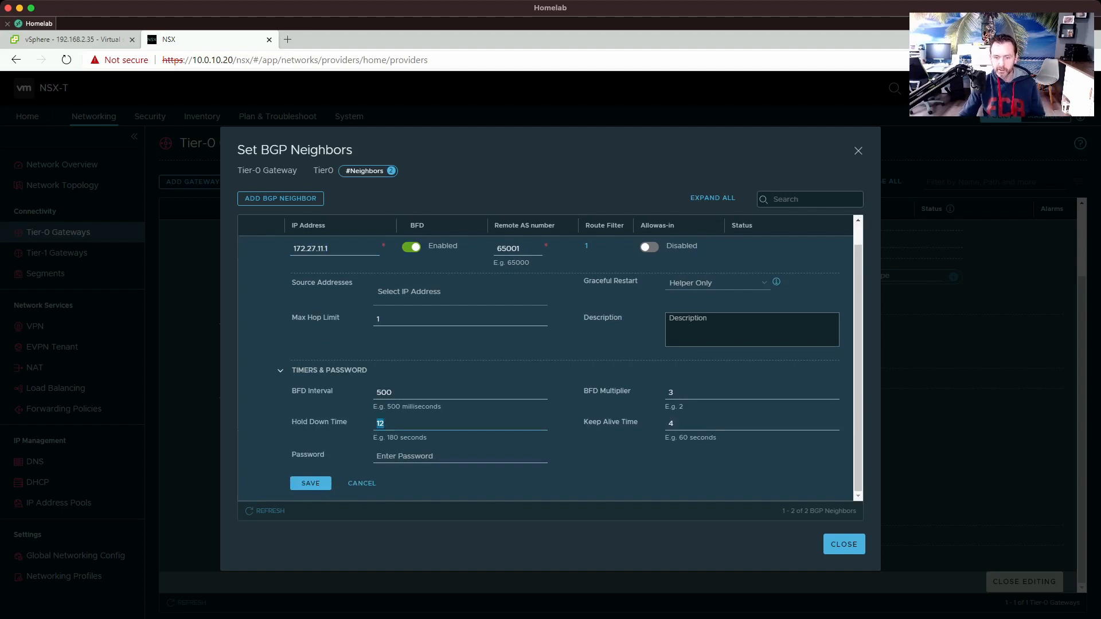
key("Tab")
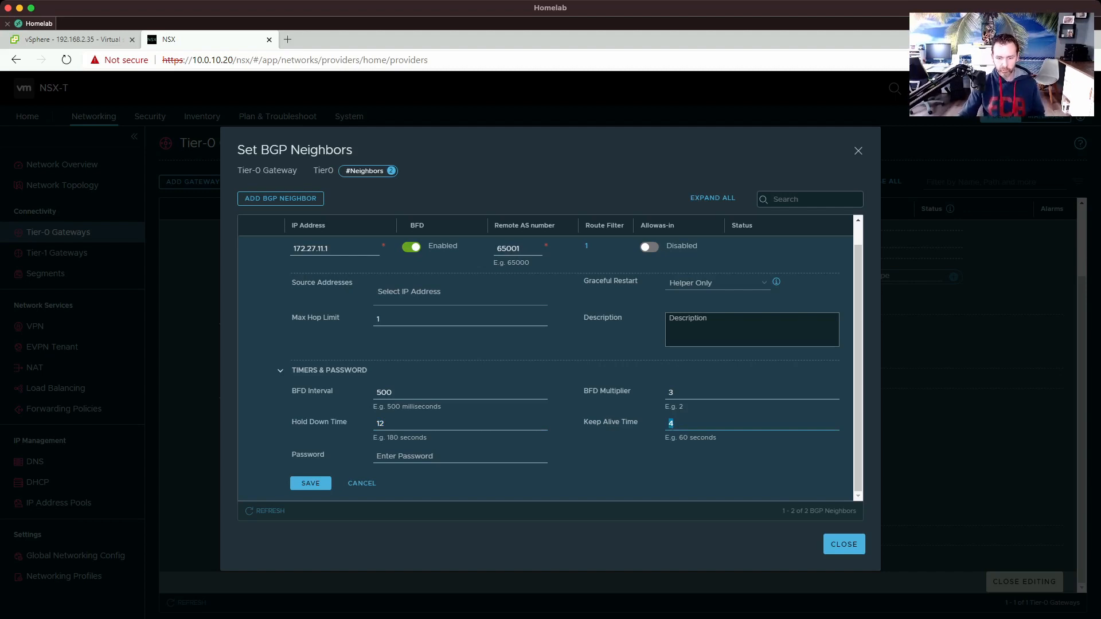
left_click(385, 423)
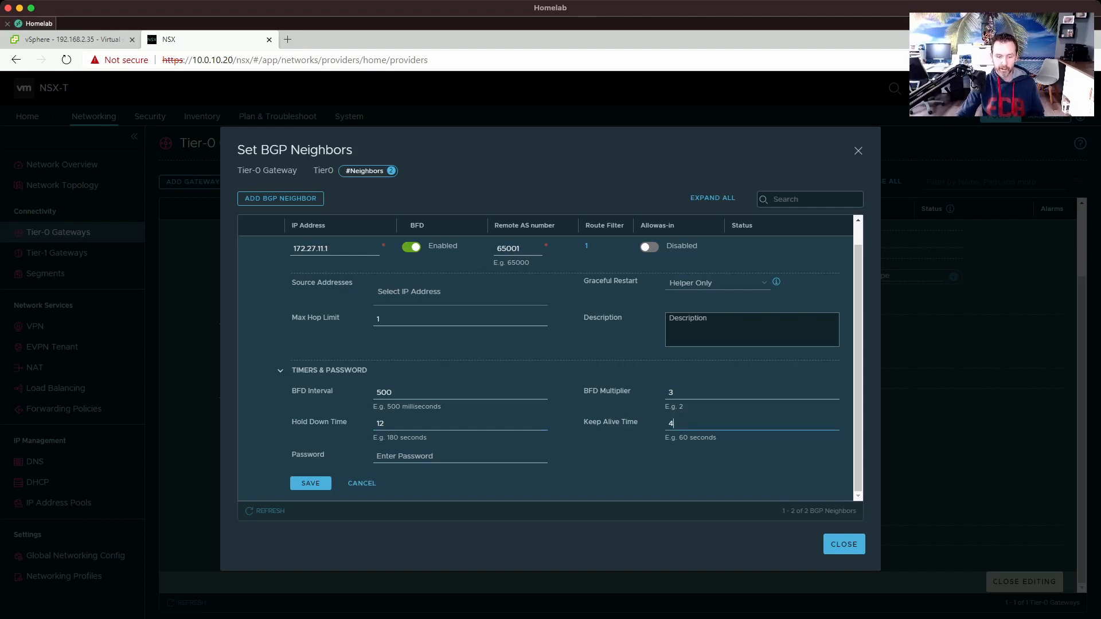
left_click(362, 484)
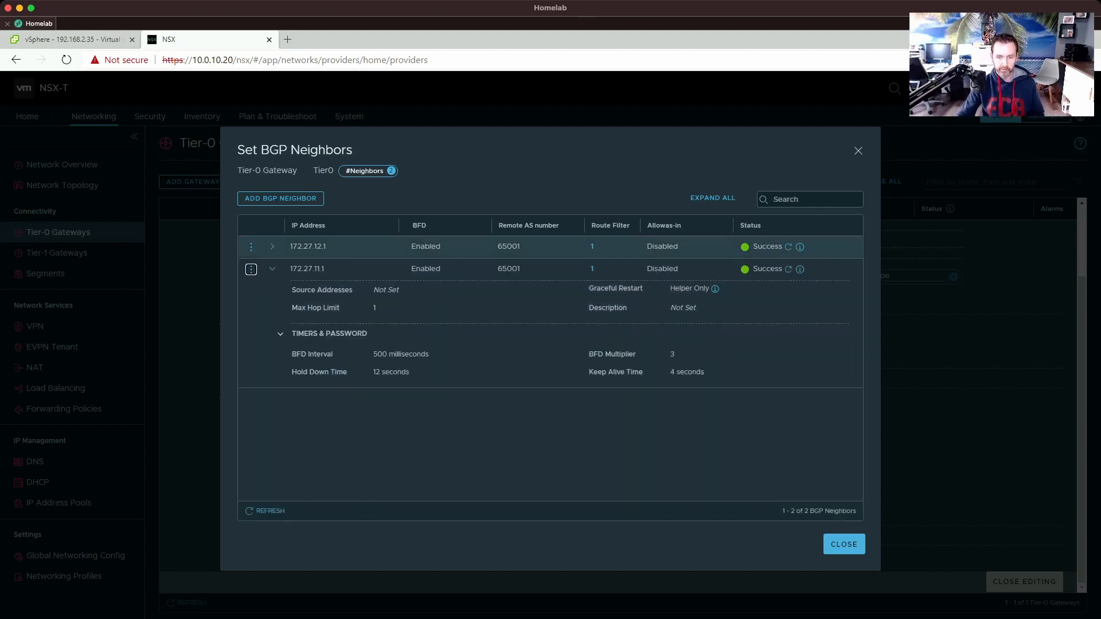
Expand the 172.27.12.1 BGP neighbor's details and timers to compare them, and close the neighbor list
left_click(273, 246)
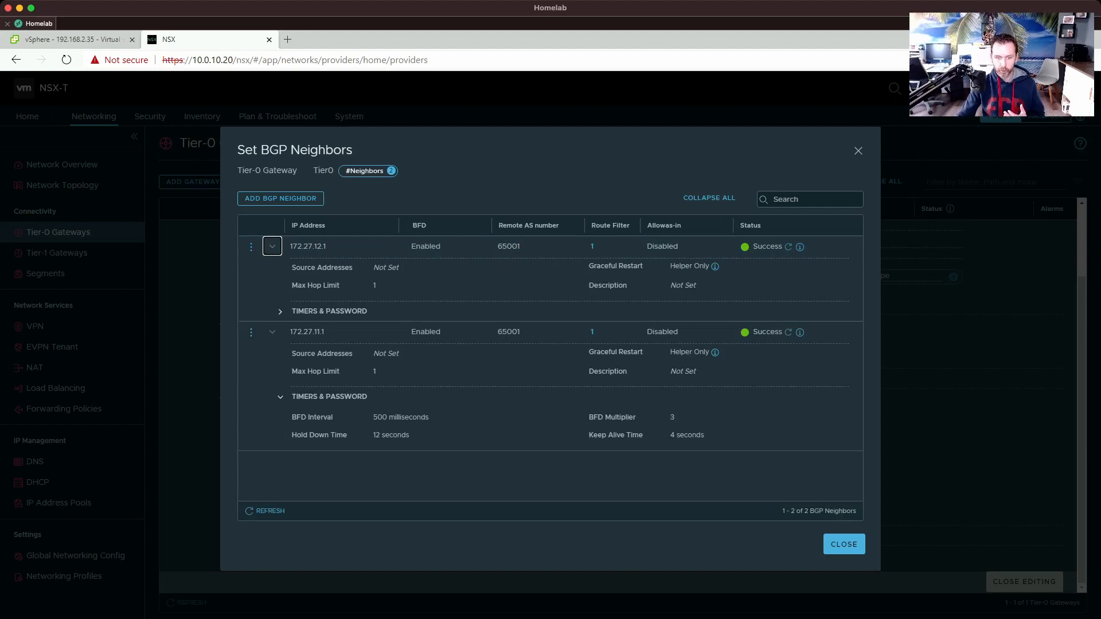
left_click(280, 311)
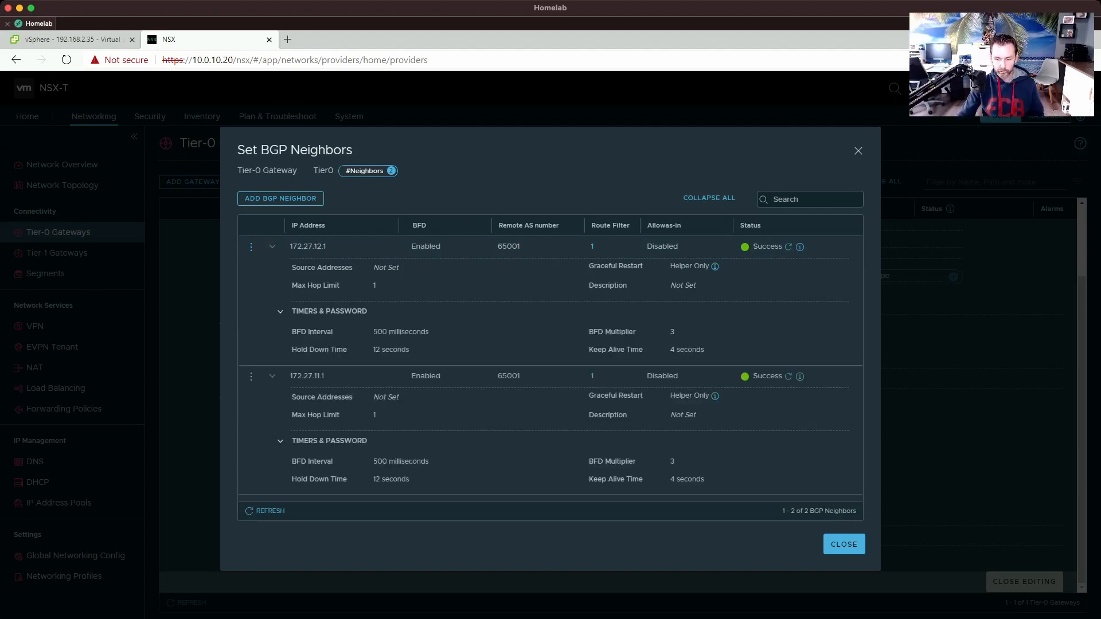
left_click(844, 544)
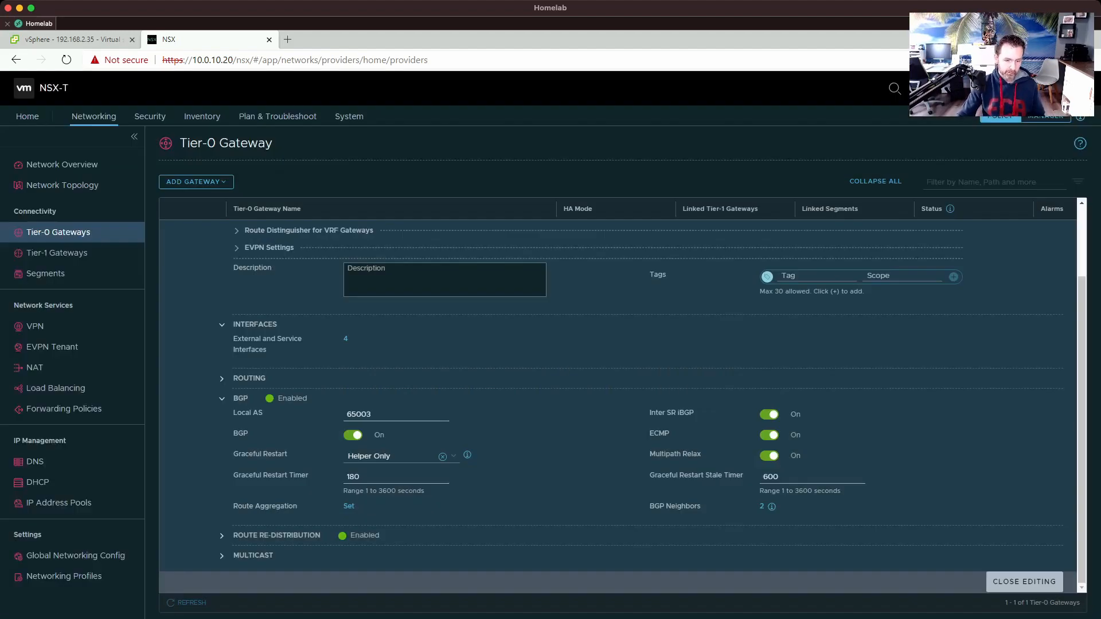
Switch to the VyOS terminals and tile the vyos and vyos2 sessions side by side, with vyos active
left_click(154, 618)
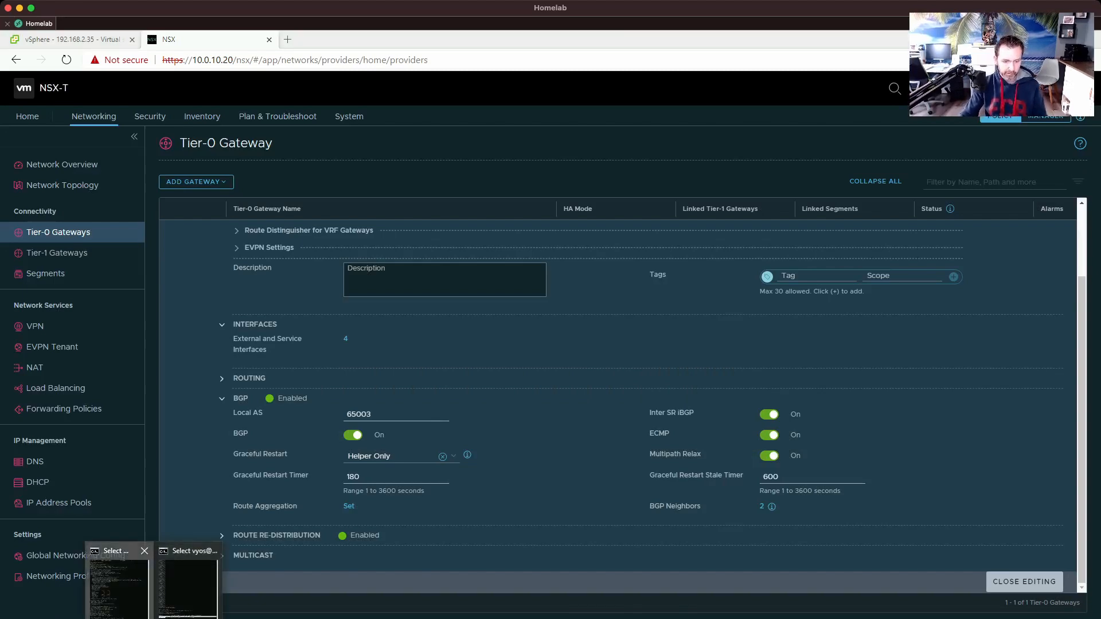
left_click(118, 586)
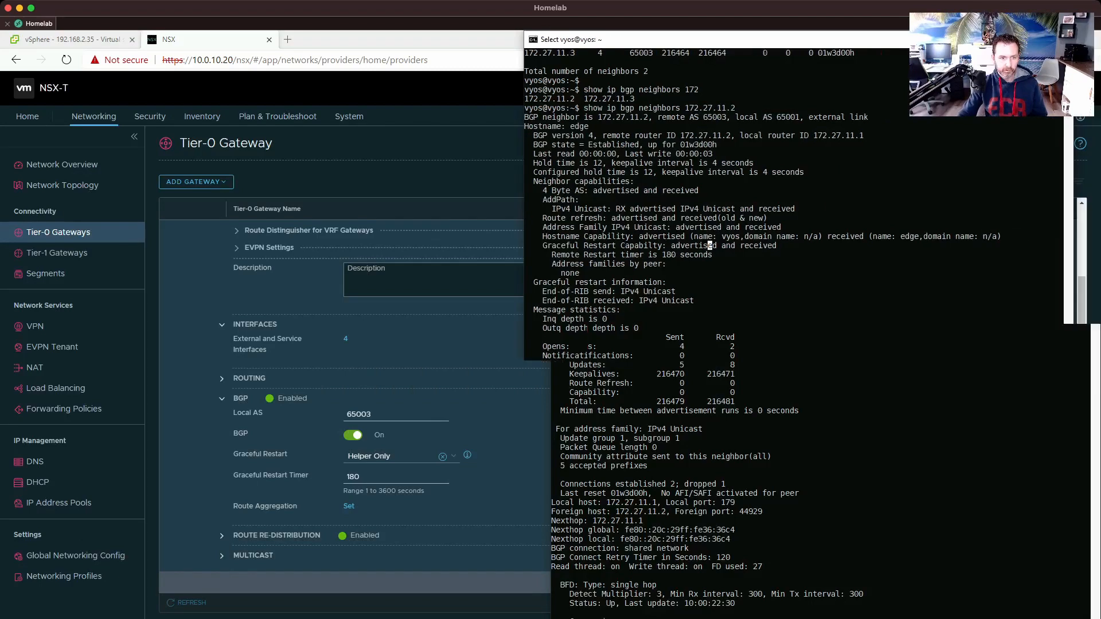
key("super+Left")
key("super+Left")
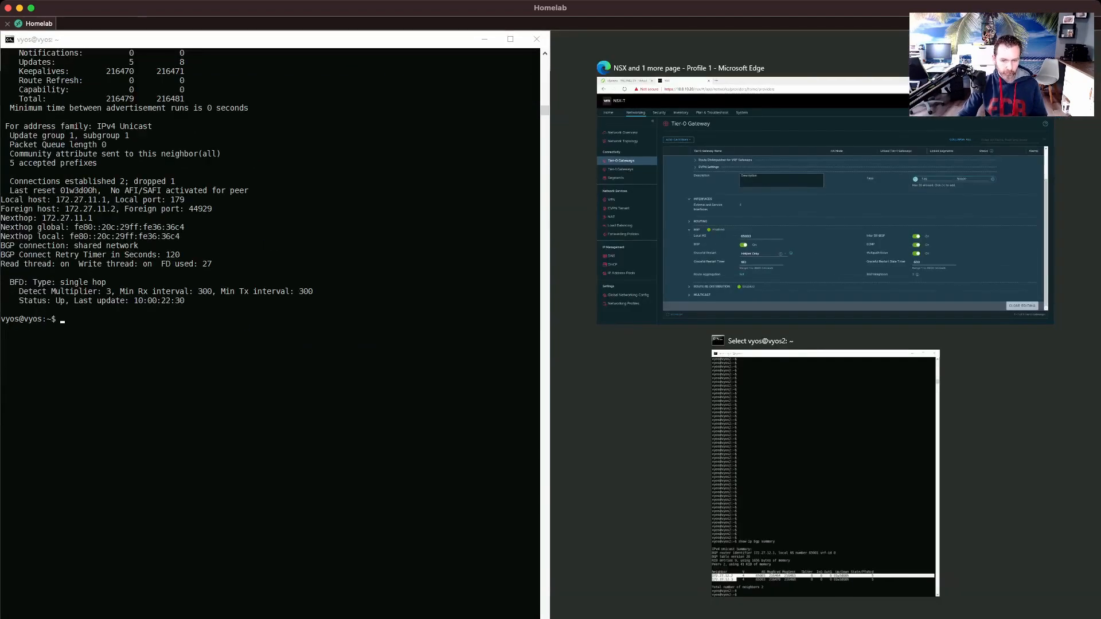
left_click(826, 474)
left_click(401, 401)
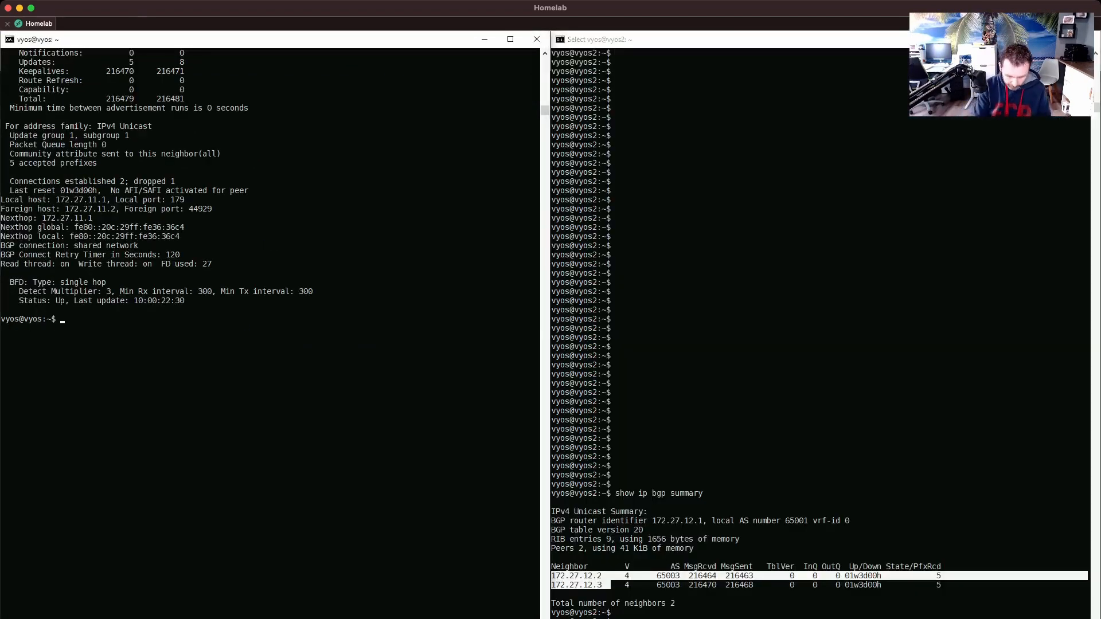
Run show config on the vyos router and highlight the priority of the EDGEOVERLAY VRRP group
type("show ")
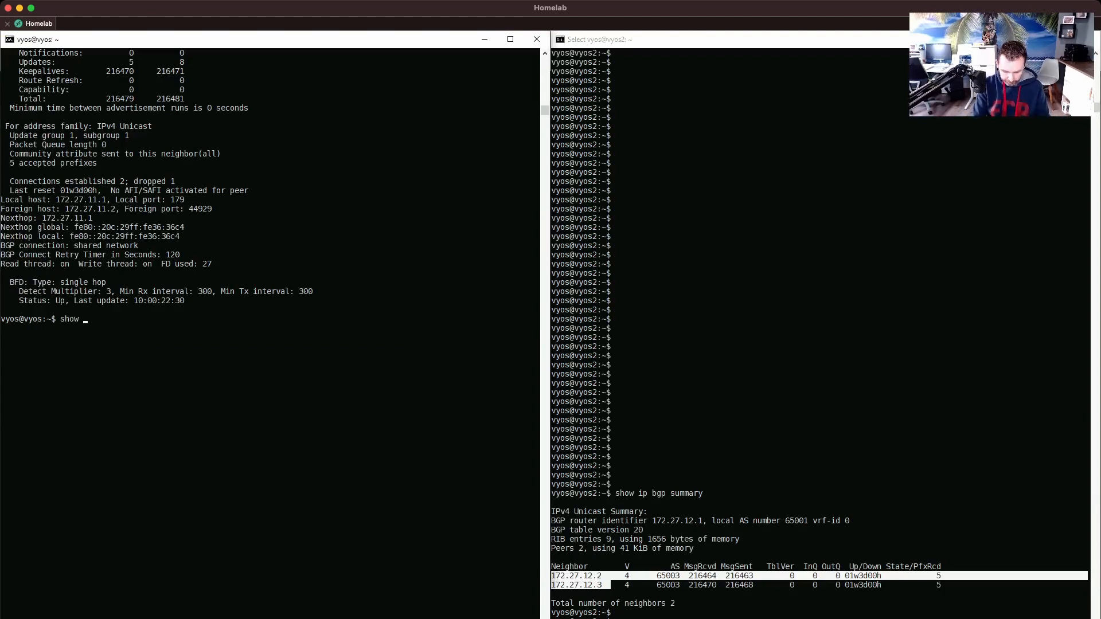
type("config")
key("Return")
key("Up")
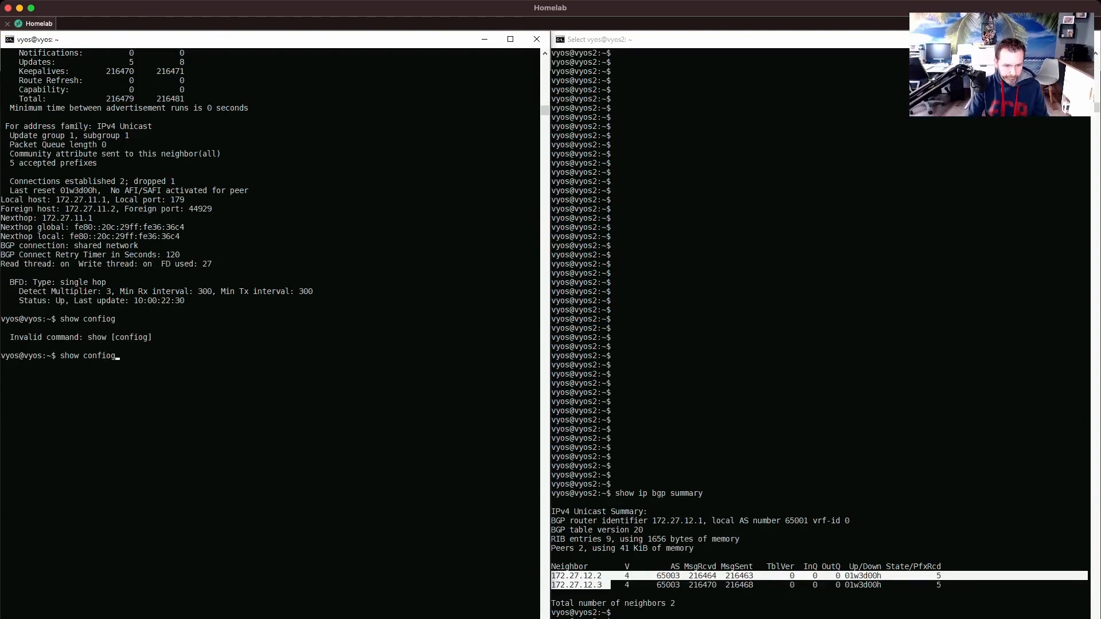
key("BackSpace")
key("BackSpace")
type("g")
key("Return")
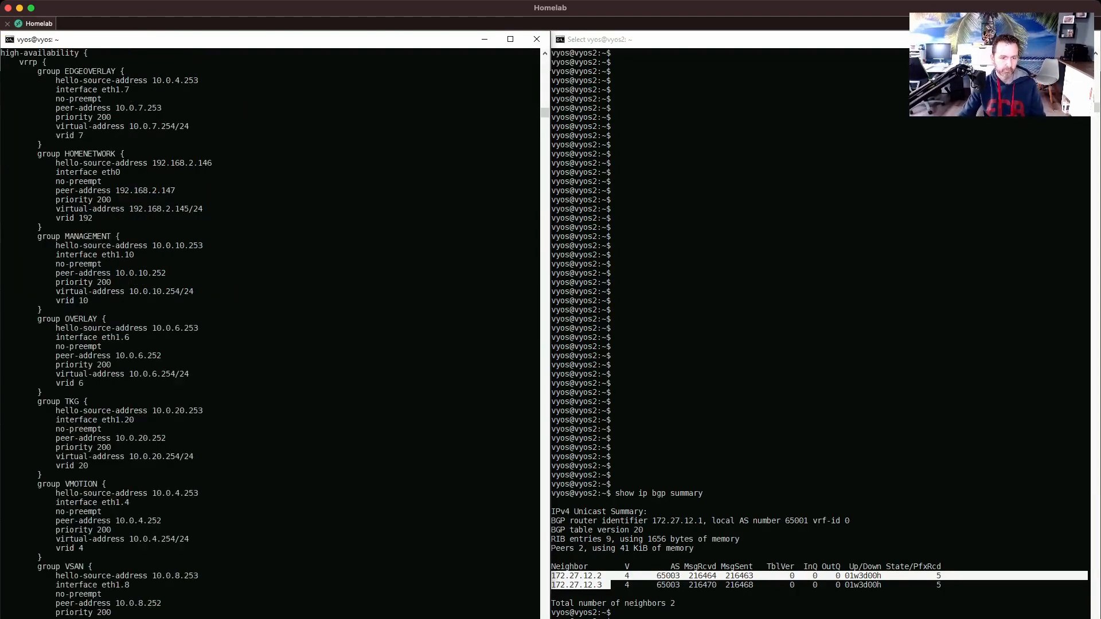
left_click(154, 291)
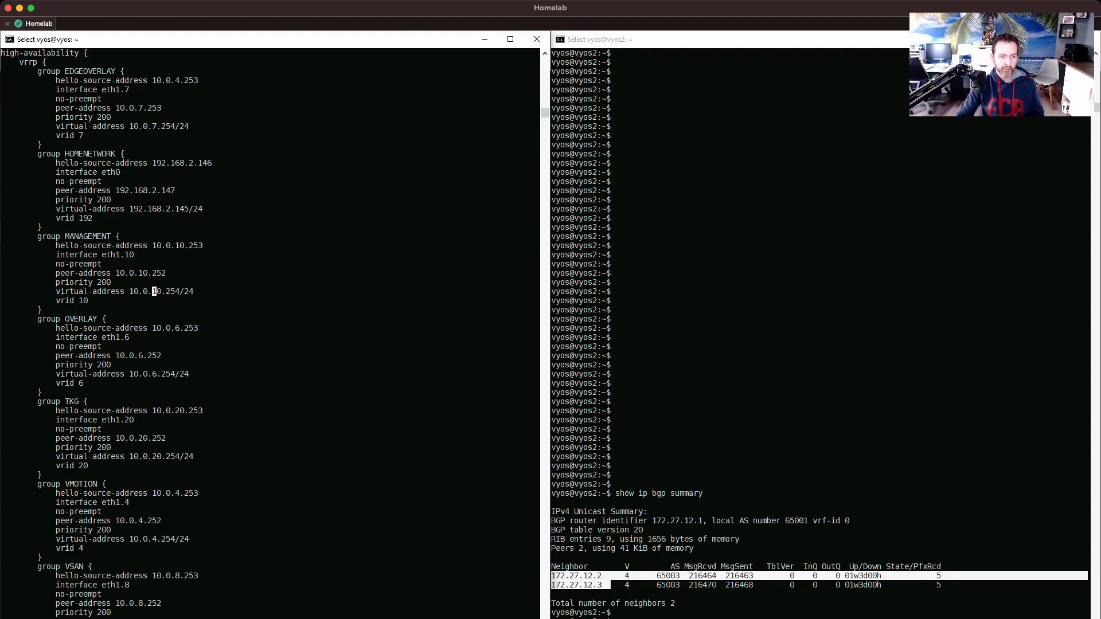
left_click_drag(51, 117, 125, 117)
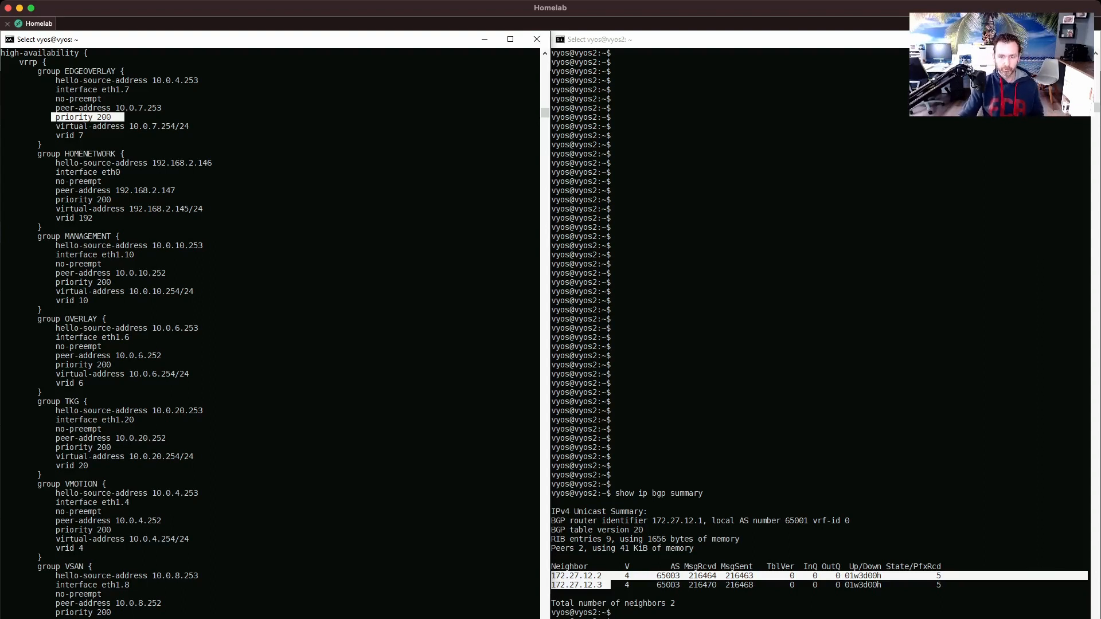
Run show config on the vyos2 router and highlight its EDGEOVERLAY VRRP group's priority for comparison
left_click(857, 182)
left_click(858, 181)
key("Return")
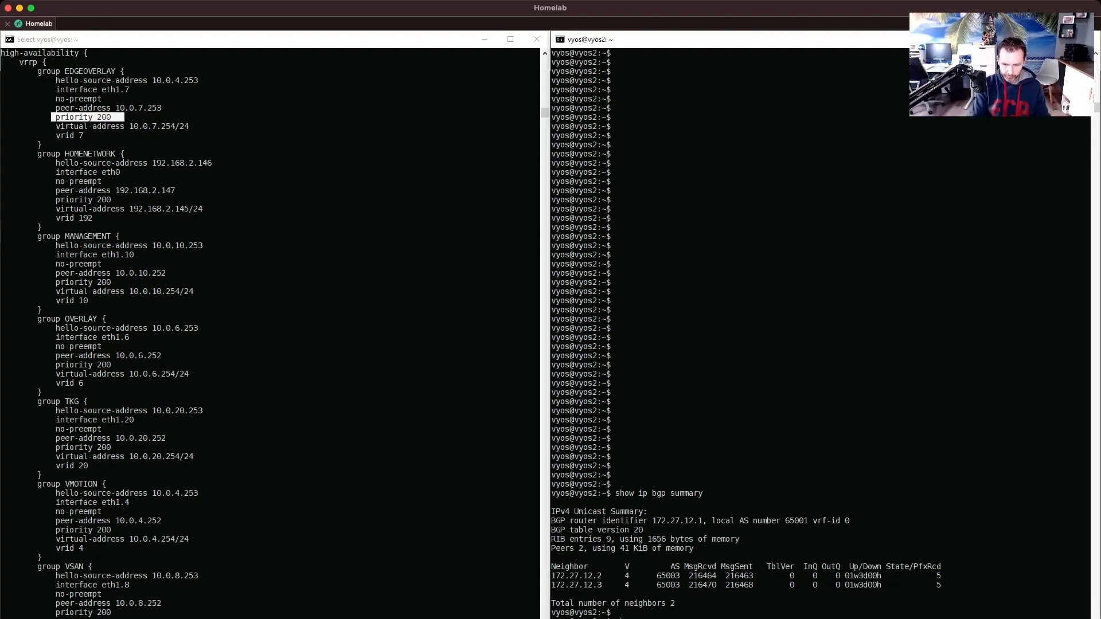
type("show confiog")
key("Return")
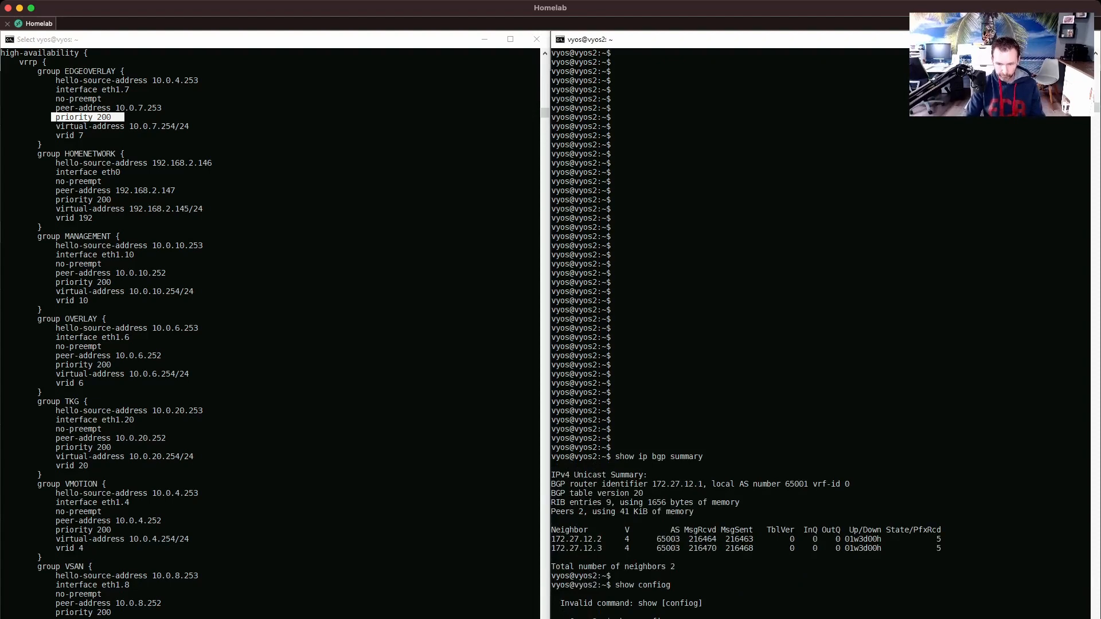
key("Return")
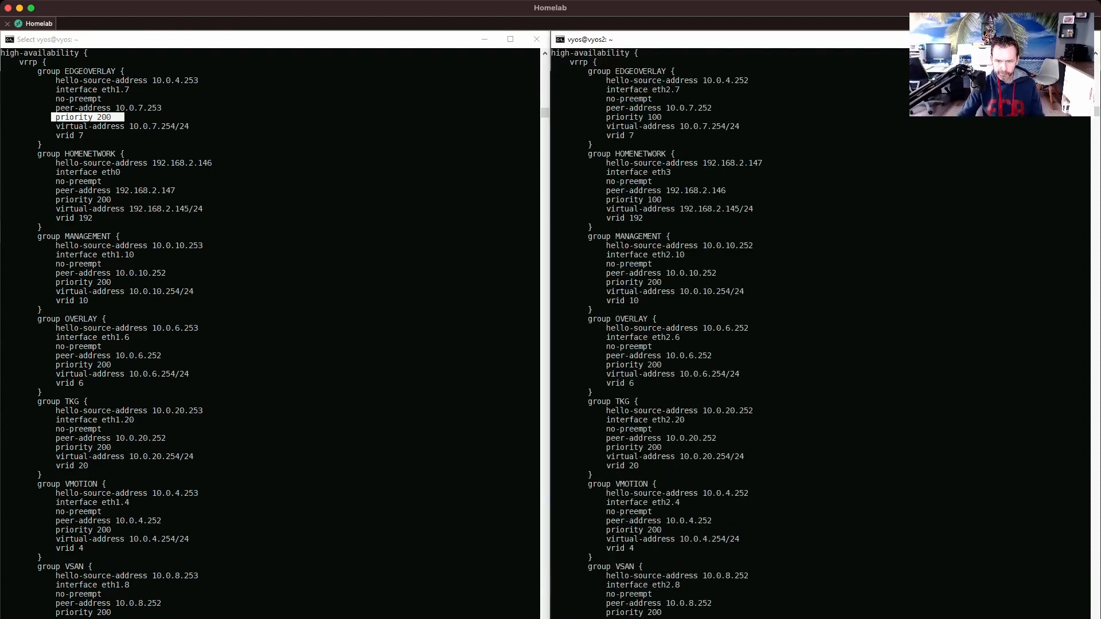
left_click_drag(606, 117, 666, 117)
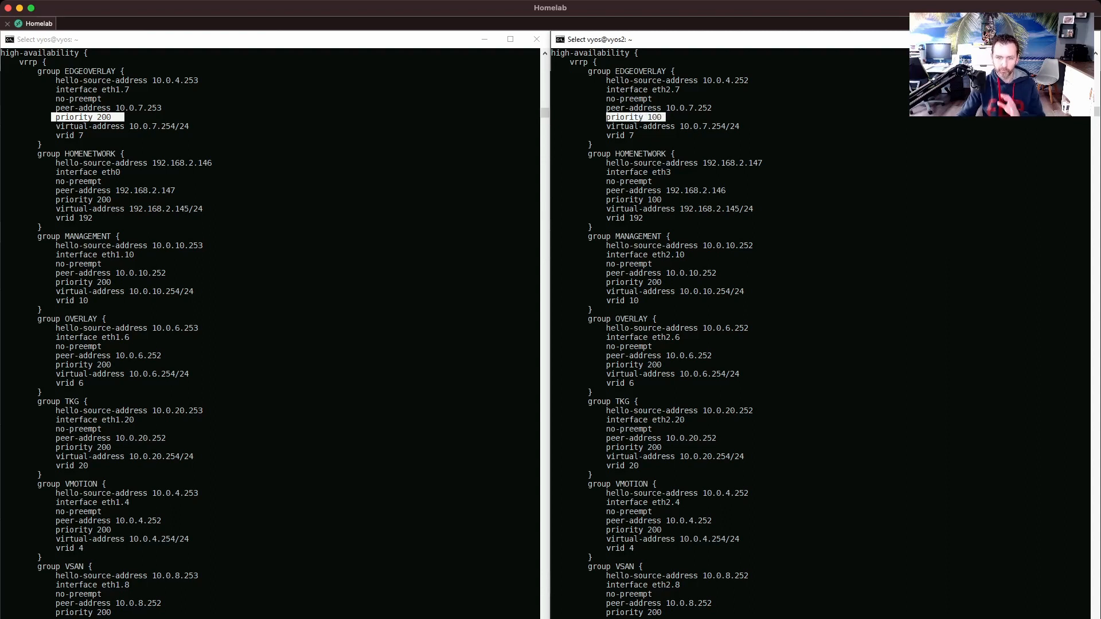
Page through the vyos configuration to its interfaces and protocols, and highlight the vif 11 block for UPLINK01
left_click(321, 172)
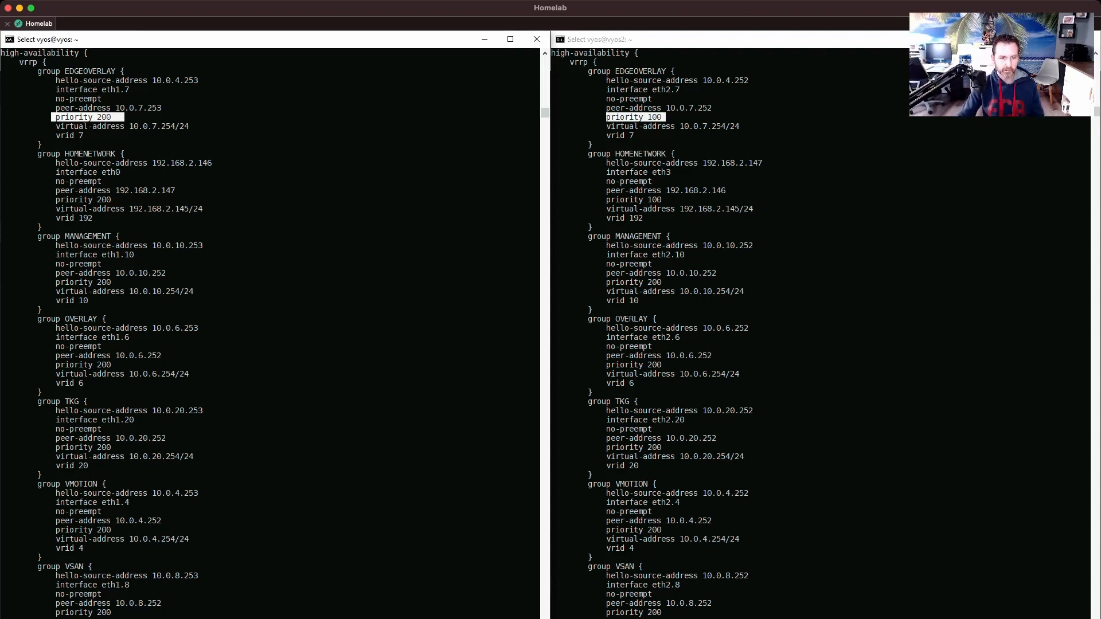
left_click(186, 126)
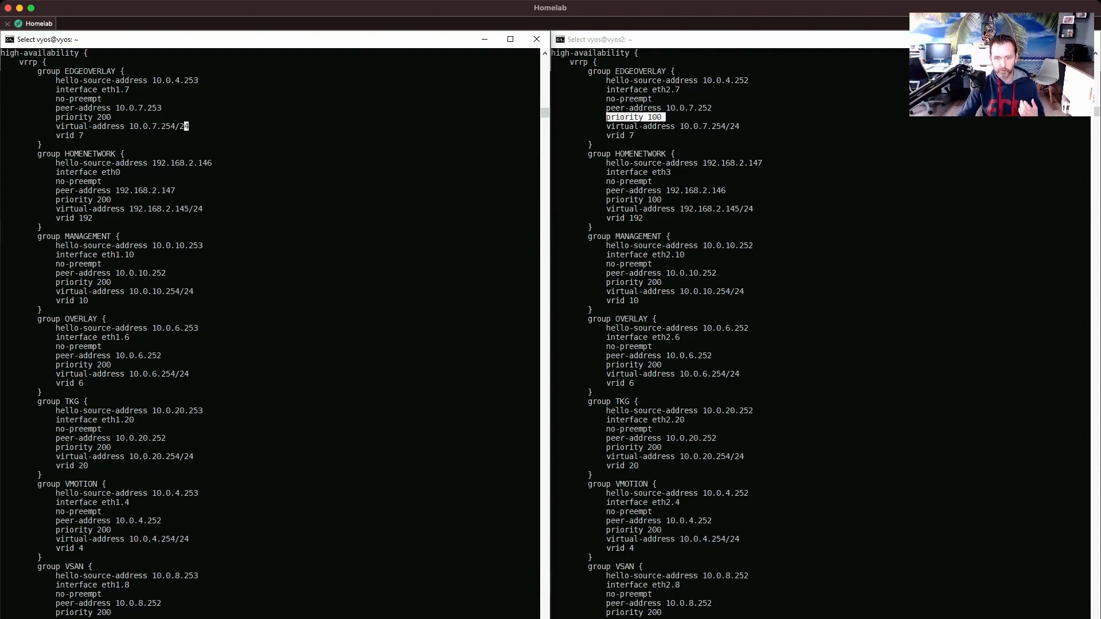
scroll(186, 127, "down", 1)
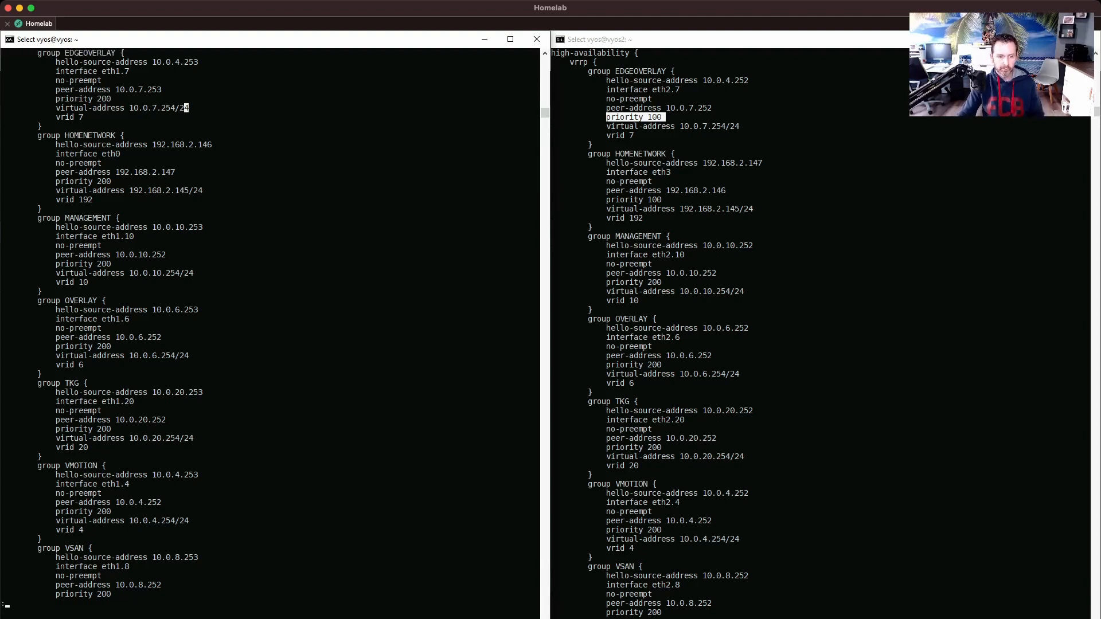
left_click(222, 245)
key("space")
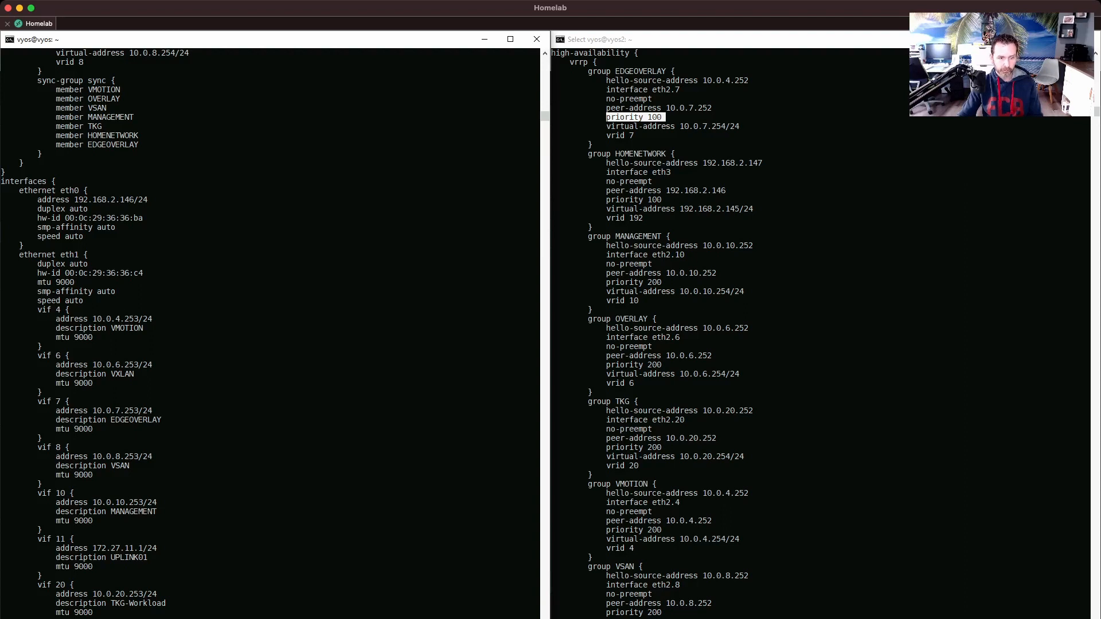
key("space")
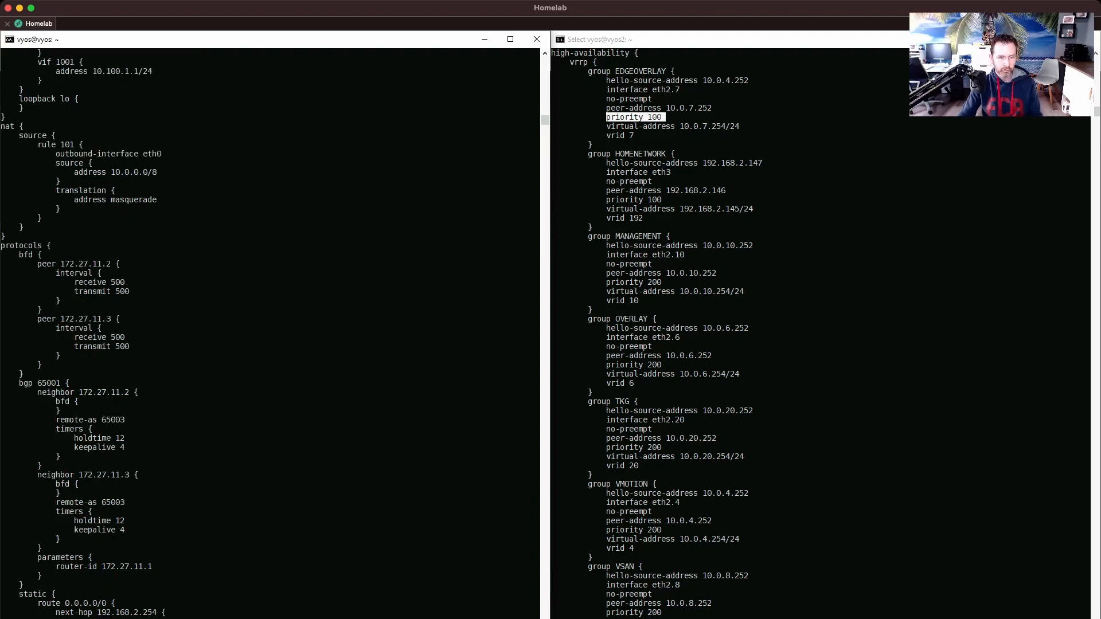
scroll(270, 332, "up", 5)
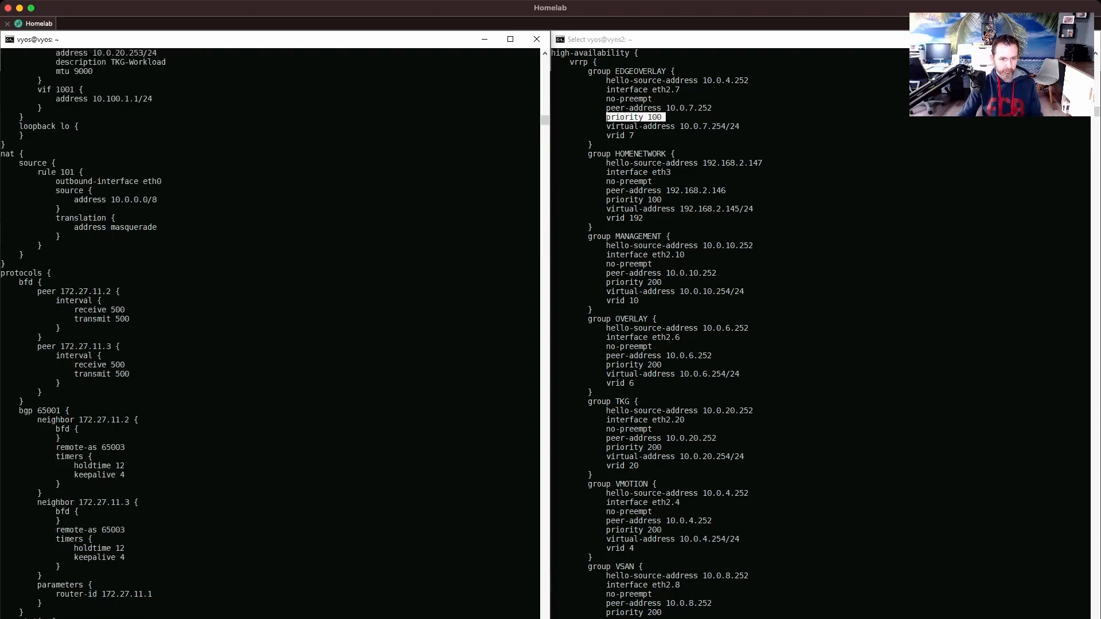
left_click_drag(37, 108, 110, 135)
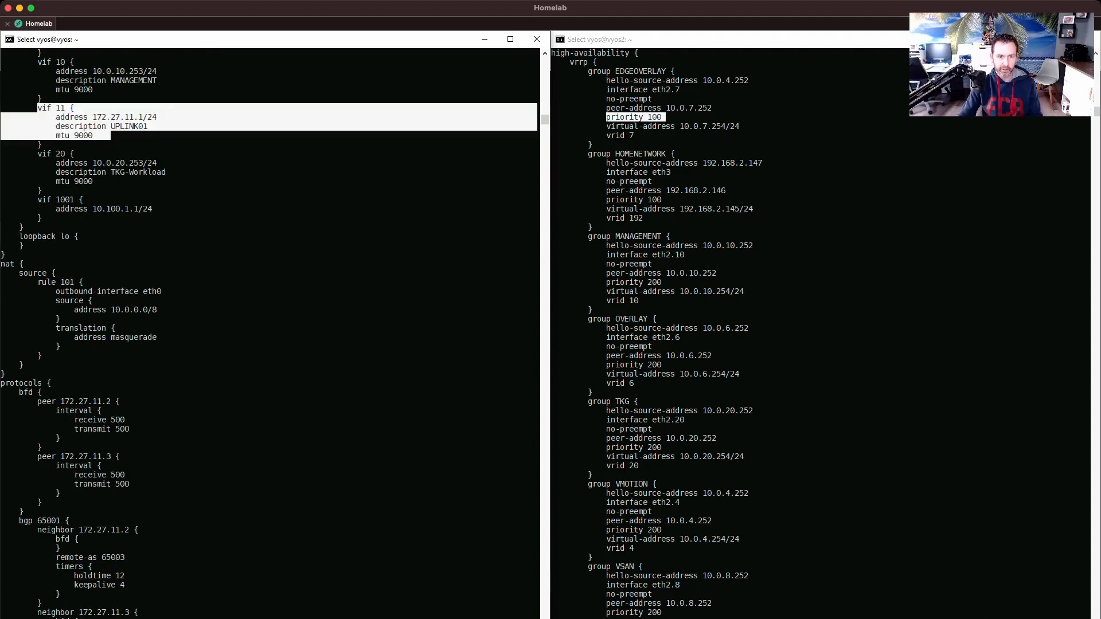
Page the vyos2 configuration forward to its interfaces and highlight the vif 12 block for UPLINK02
left_click(820, 333)
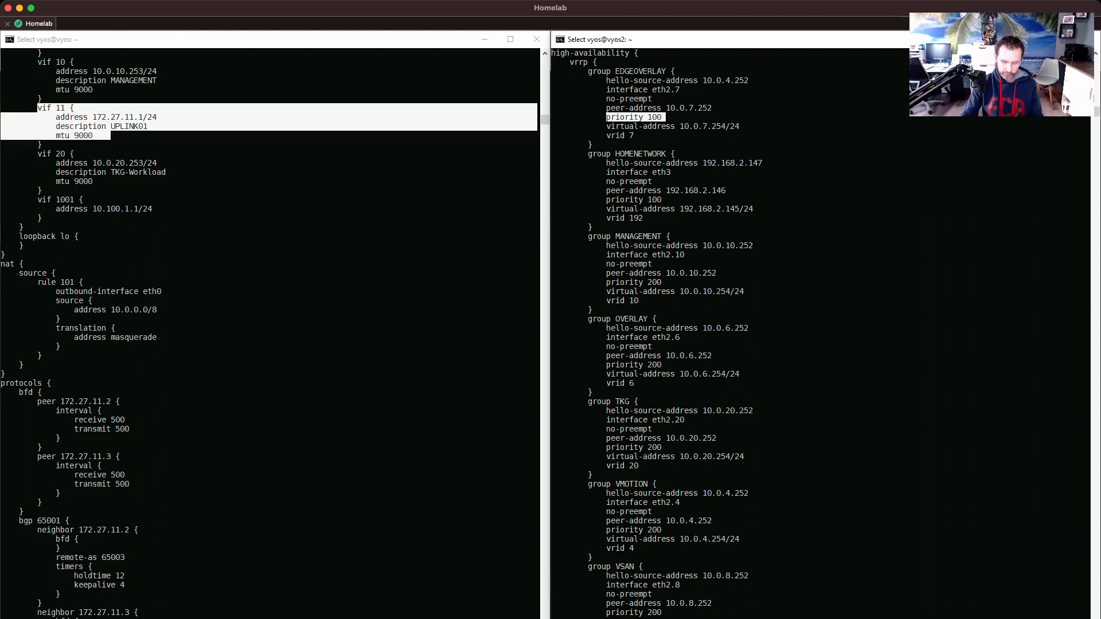
left_click(645, 282)
type("sh")
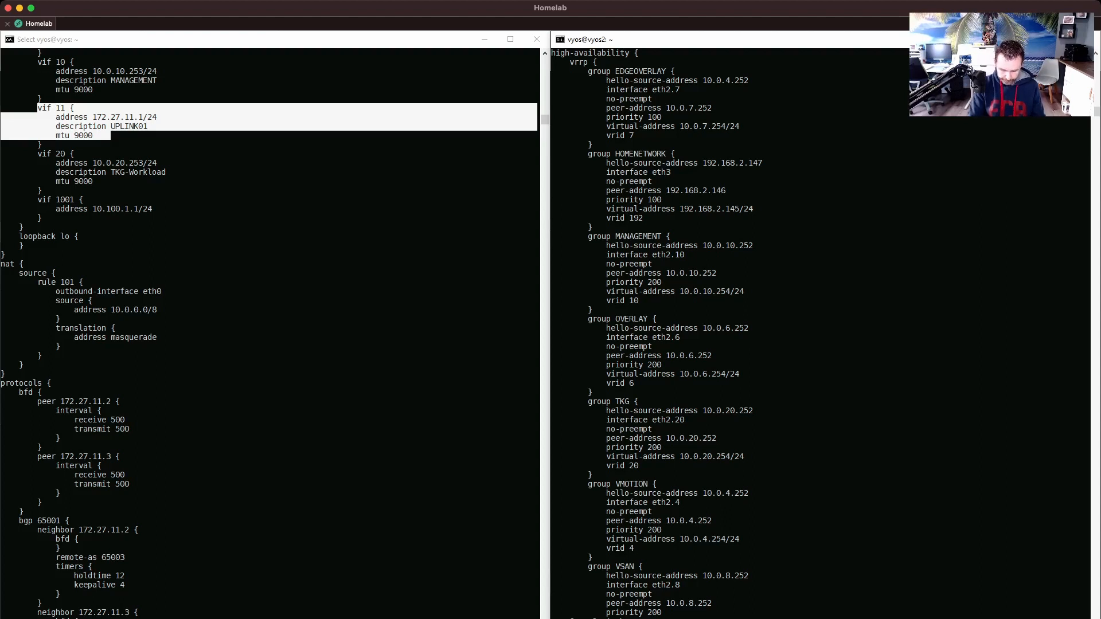
key("Return")
key("space")
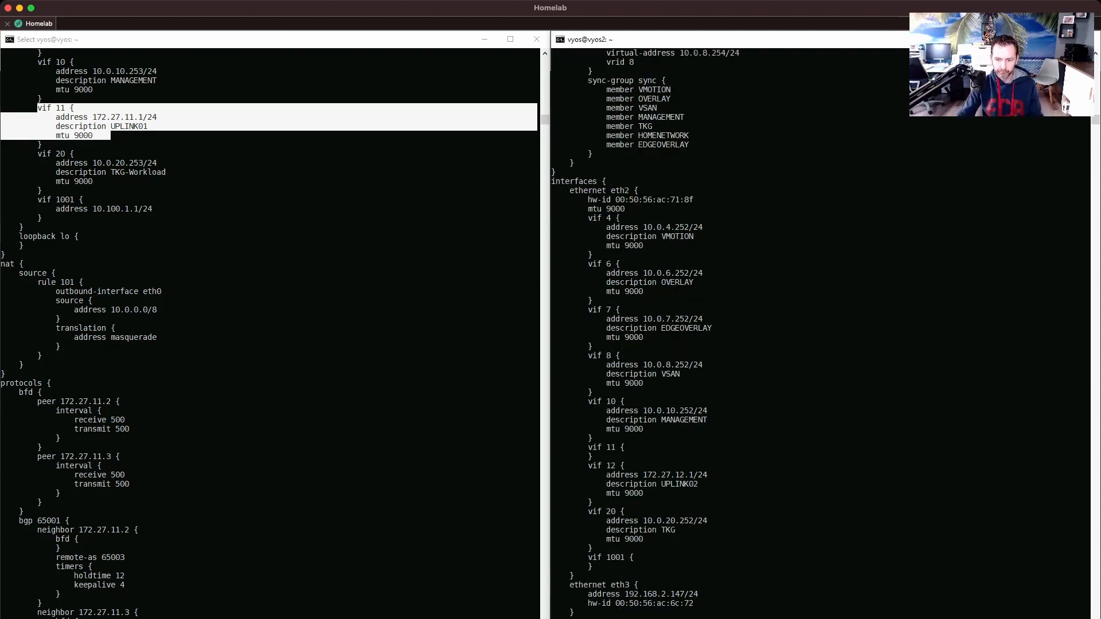
left_click_drag(588, 465, 702, 494)
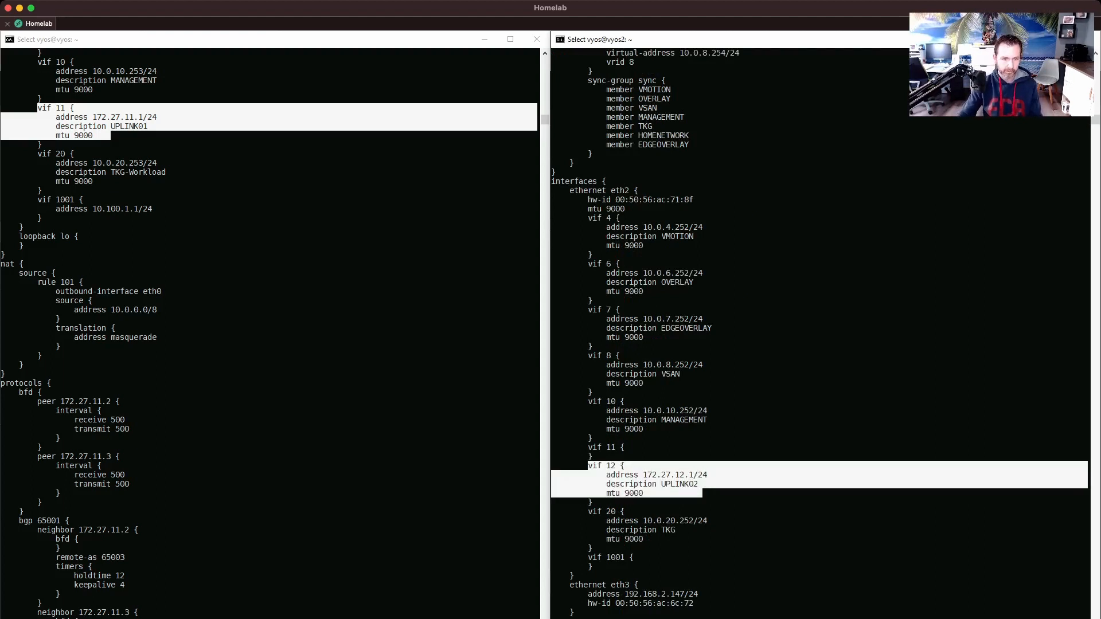
Find the BGP section in the vyos router's configuration and highlight the whole bgp 65001 block
left_click(287, 286)
left_click(76, 254)
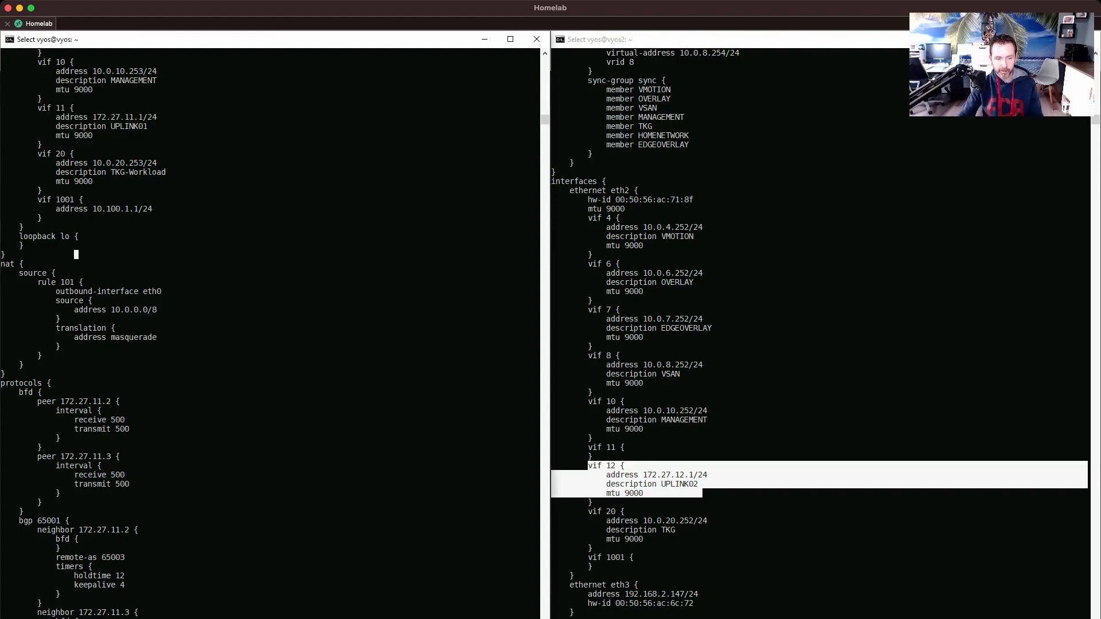
left_click(219, 401)
scroll(270, 332, "down", 6)
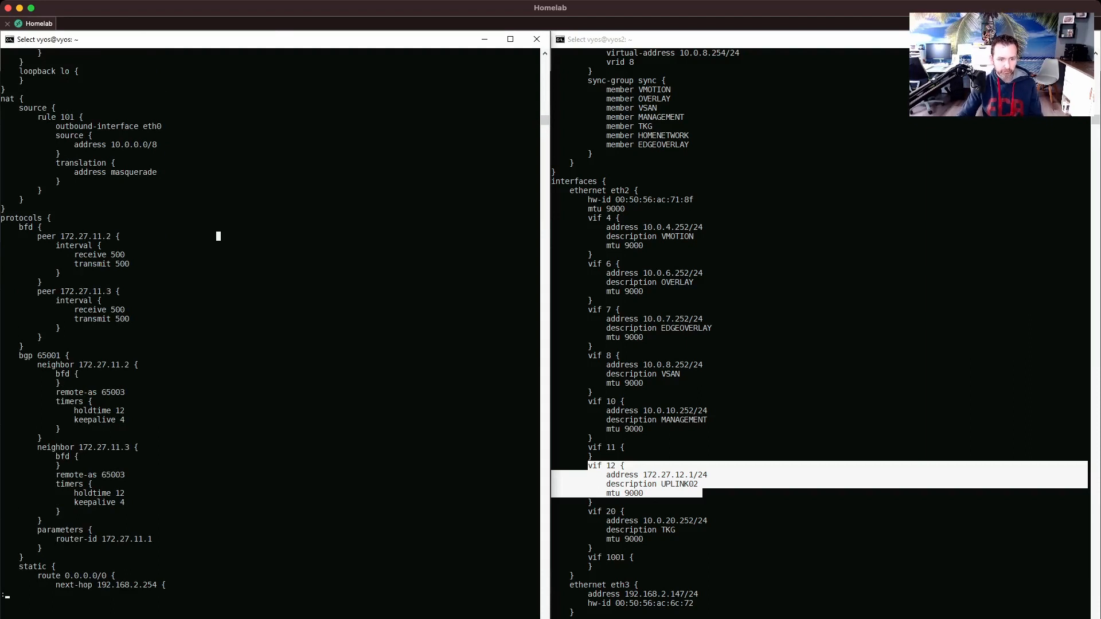
left_click_drag(8, 355, 180, 558)
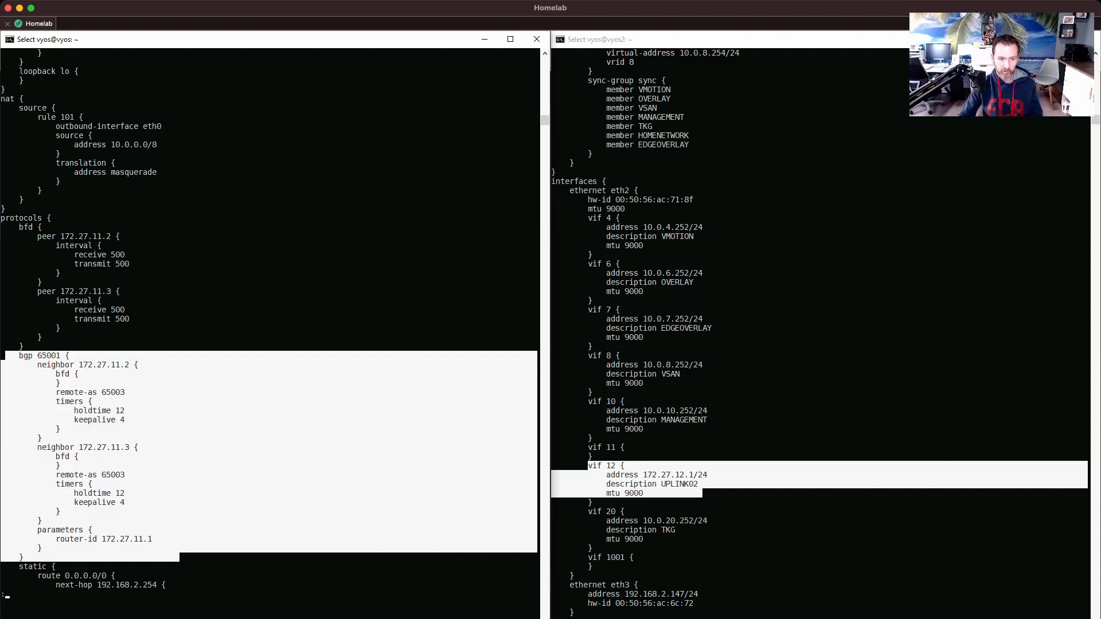
Highlight the two BGP neighbor addresses on vyos, plus the first neighbor's remote AS and timers
left_click(131, 374)
left_click_drag(97, 365, 126, 365)
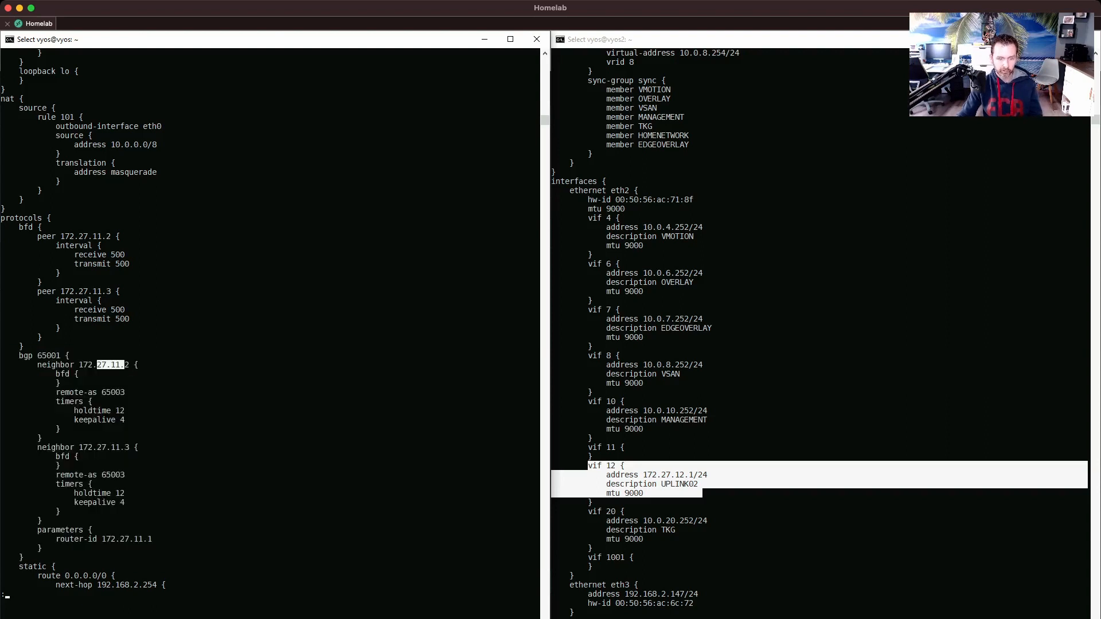
left_click_drag(106, 438, 138, 447)
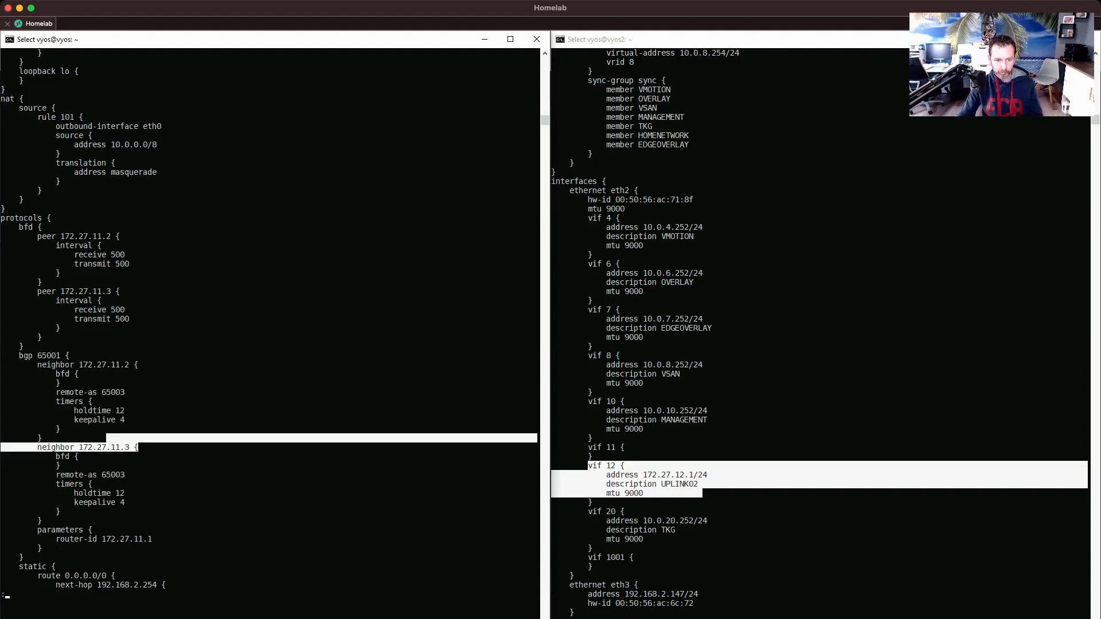
left_click_drag(56, 392, 124, 392)
left_click_drag(59, 401, 155, 420)
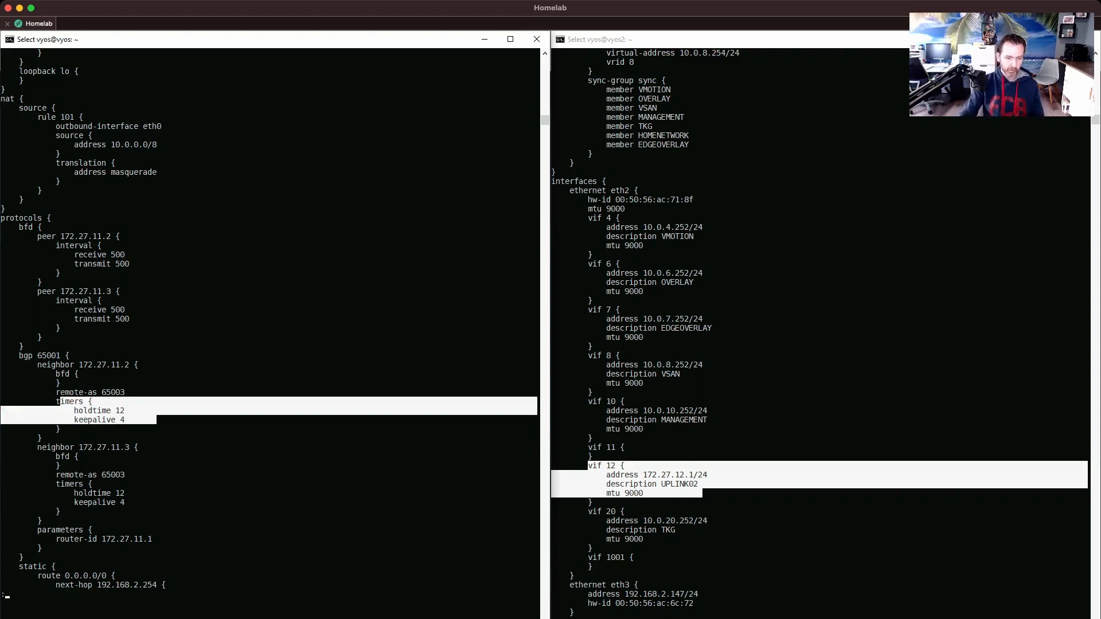
Highlight the parameters block with the router-id in the vyos BGP configuration
left_click(118, 447)
scroll(81, 319, "down", 1)
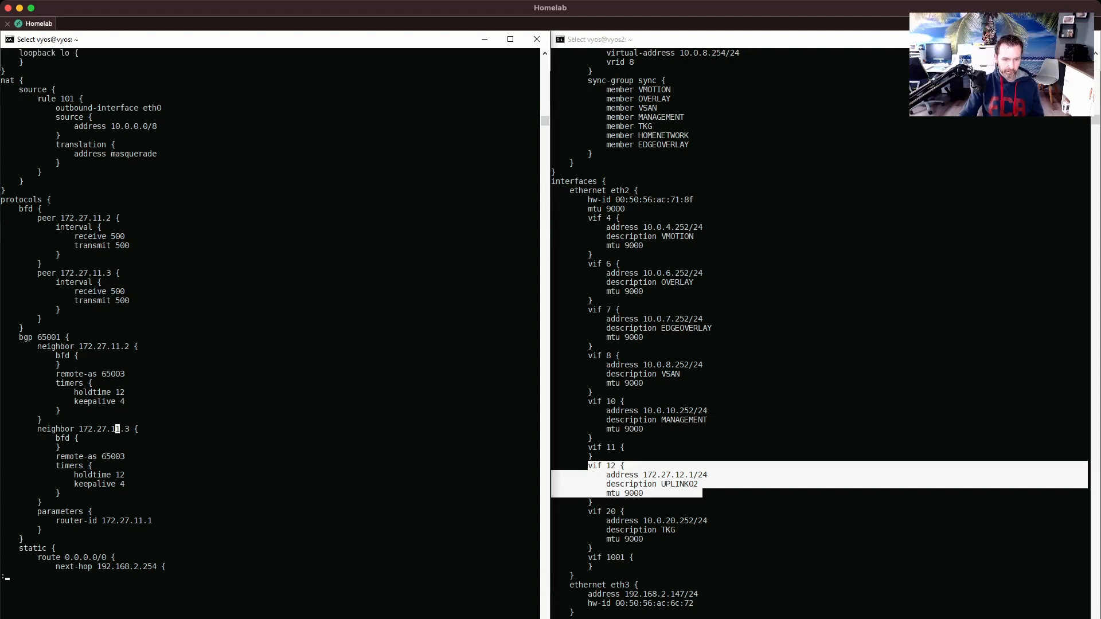
left_click_drag(38, 511, 166, 529)
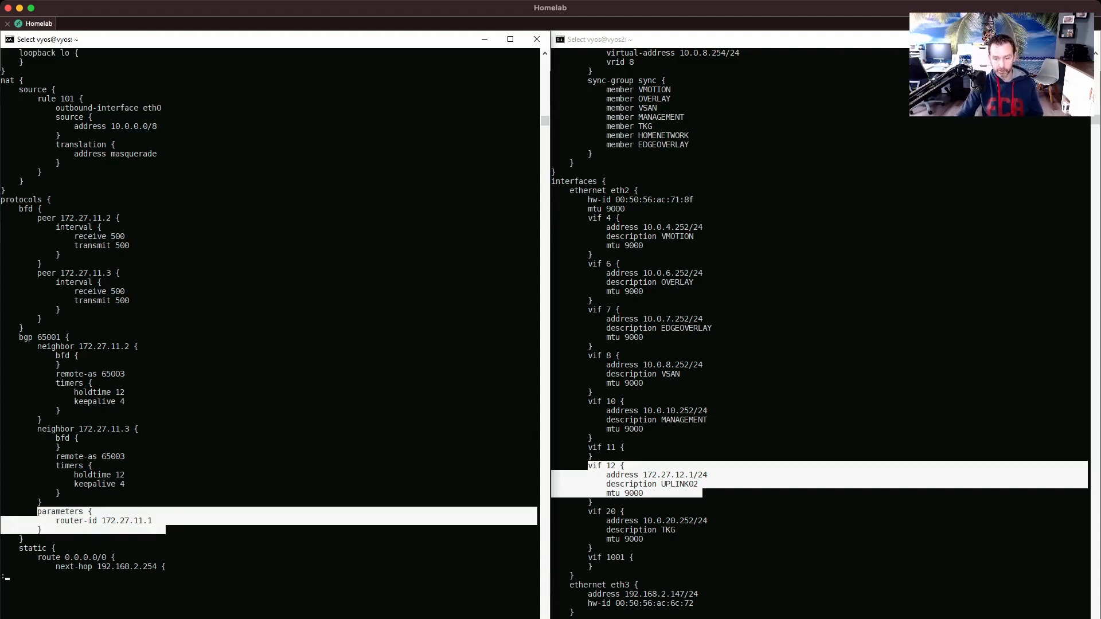
Page the vyos2 configuration to its protocols section and highlight its bgp 65001 neighbors for comparison
left_click(814, 411)
left_click(815, 411)
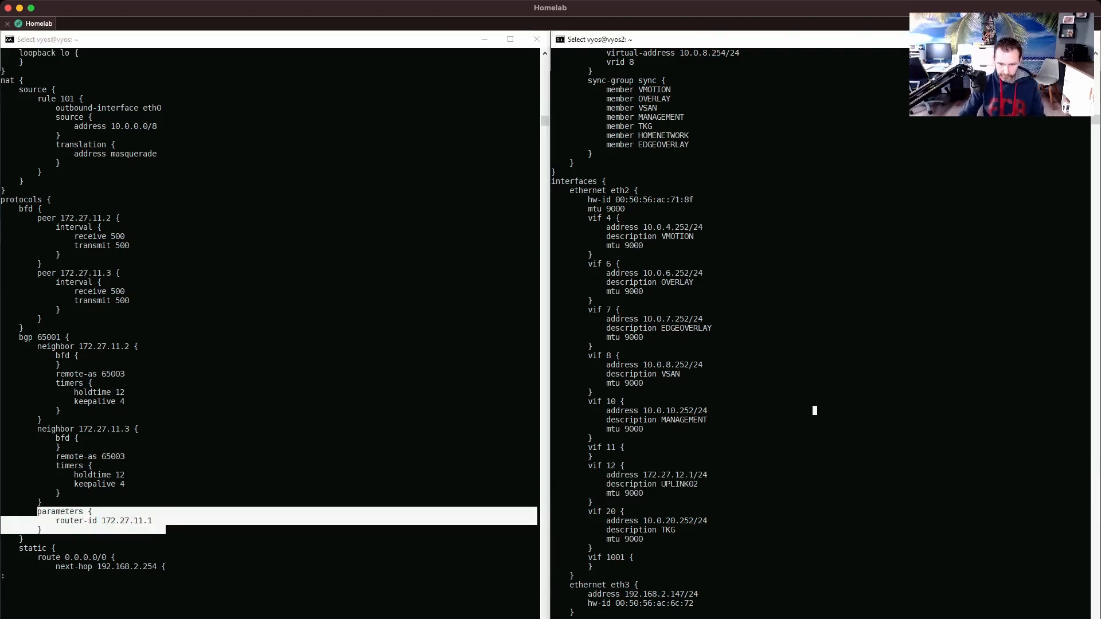
key("space")
key("space")
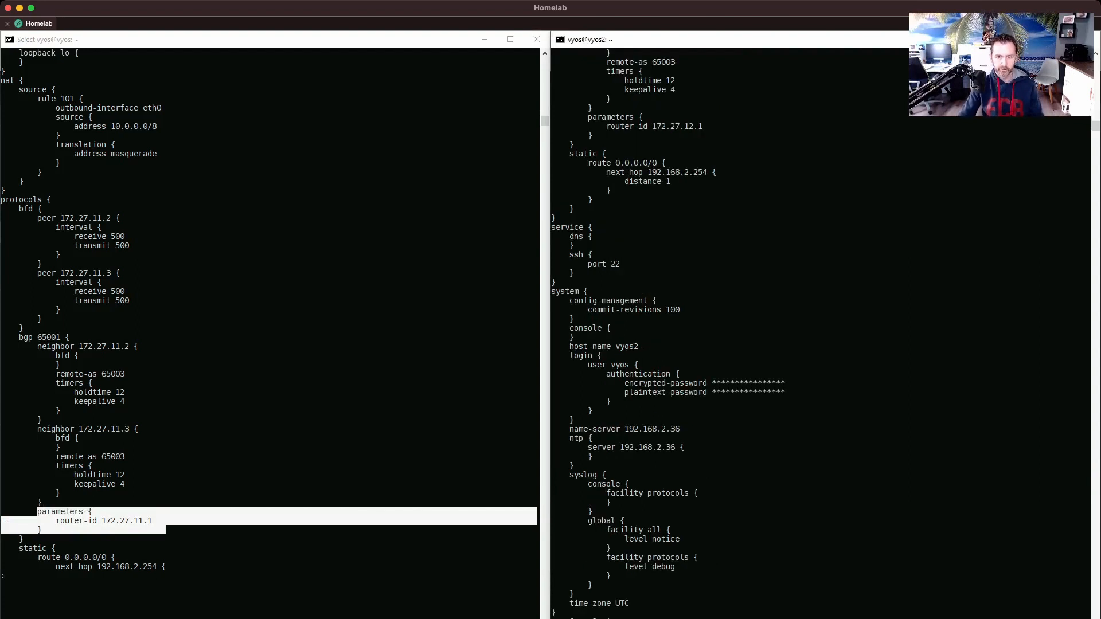
scroll(668, 332, "up", 11)
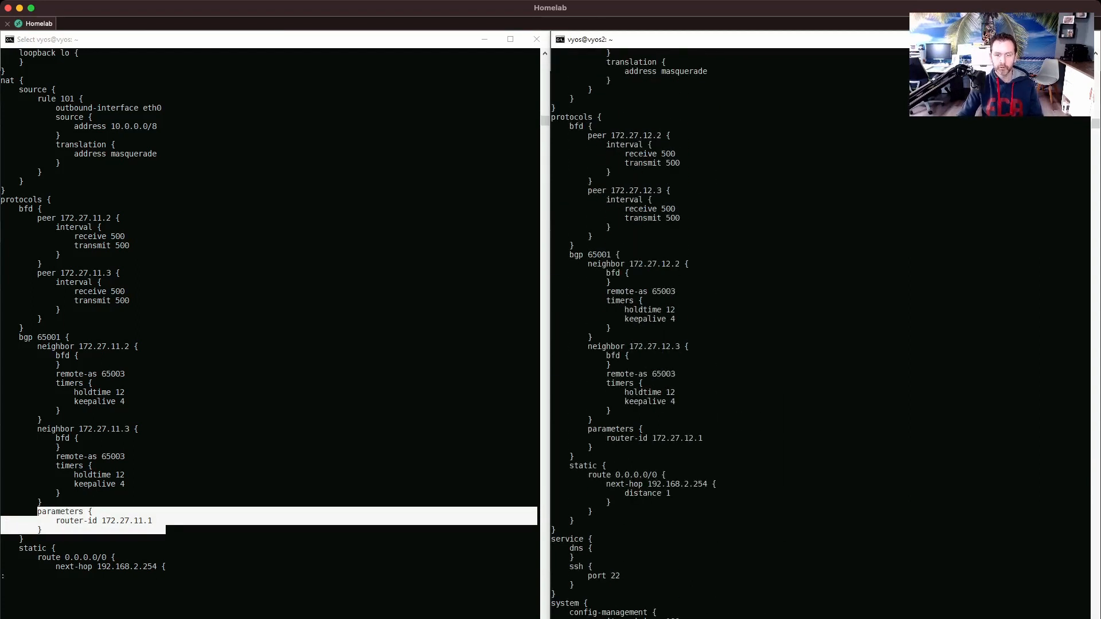
left_click_drag(563, 255, 697, 401)
left_click(677, 429)
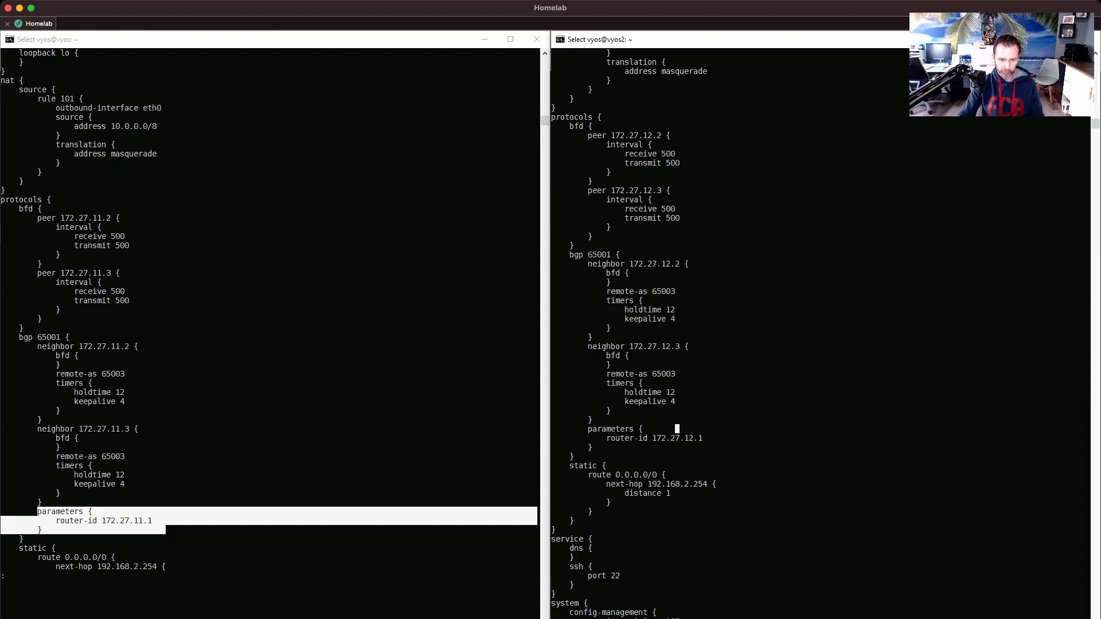
Leave the configuration listing on the vyos router and run show ip bgp sum
left_click(367, 430)
key("q")
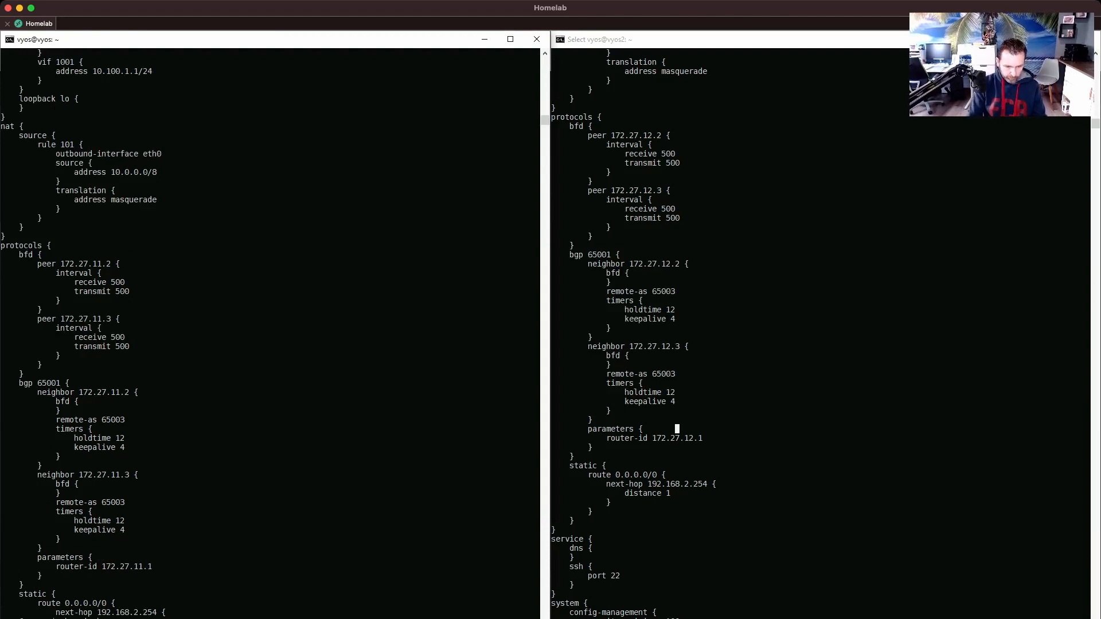
key("Return")
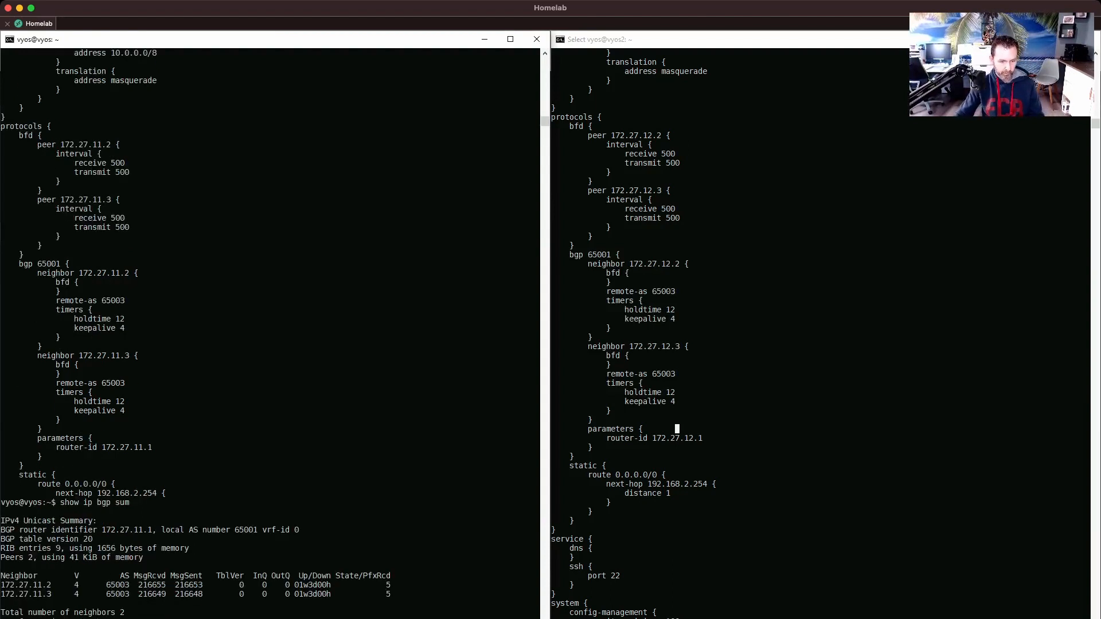
Leave the configuration listing on vyos2, try show ip bgp nei, and run show ip bgp sum
left_click(678, 429)
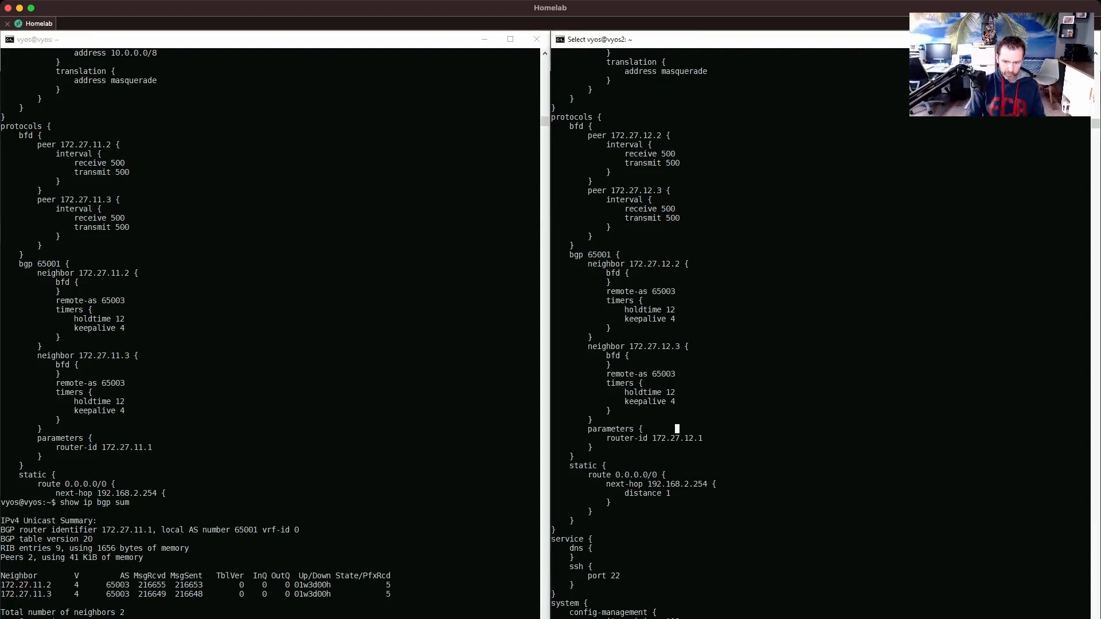
key("space")
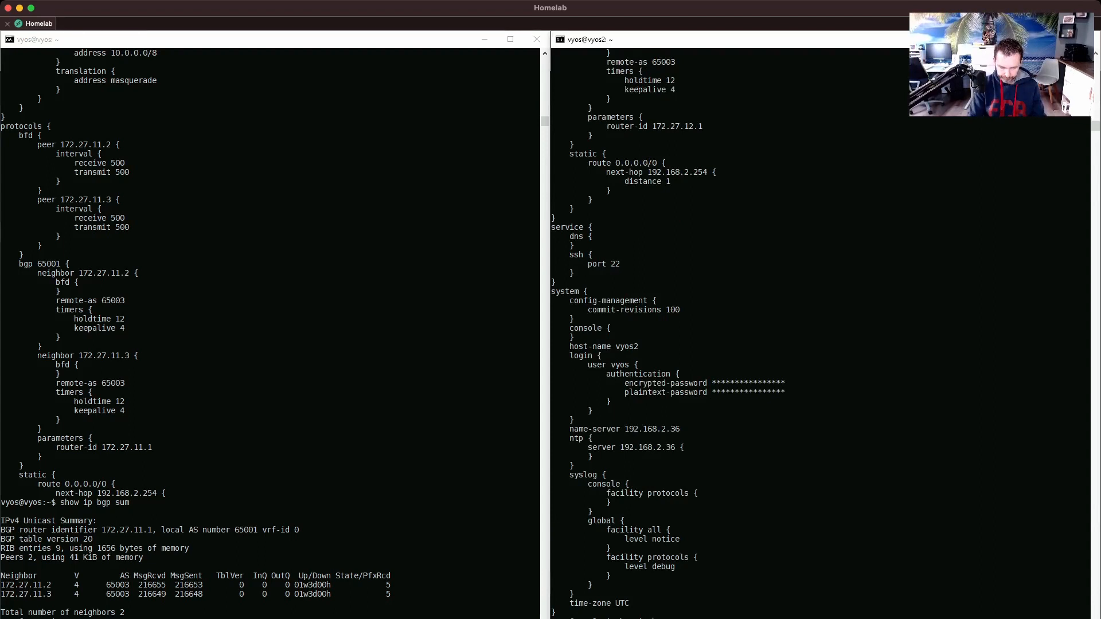
type("show ip bgp nei")
key("Return")
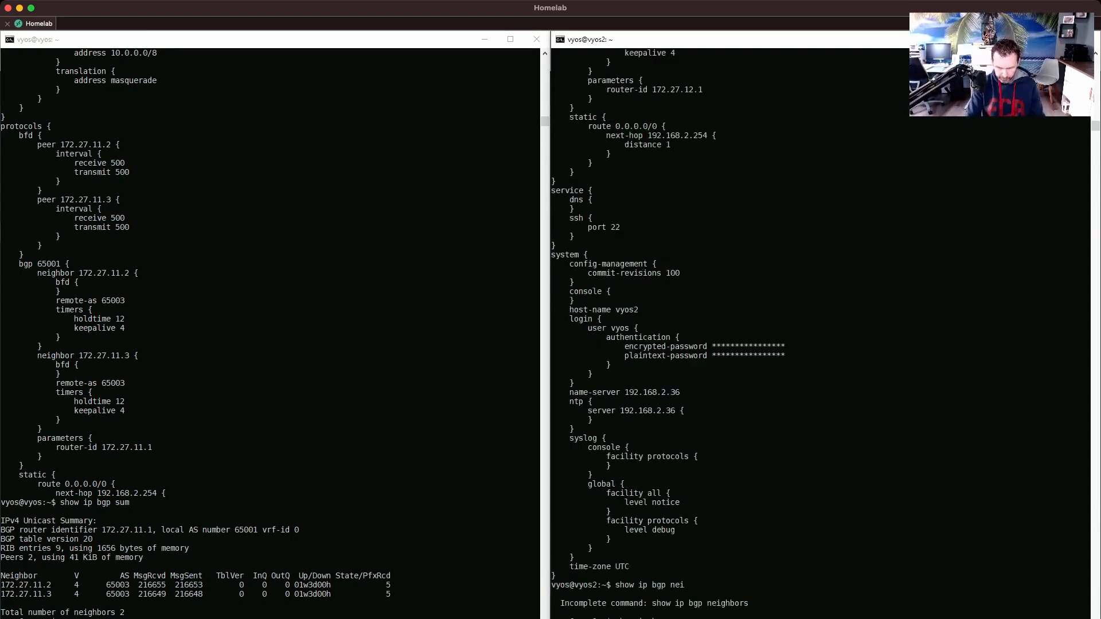
type("show ip bgp sum")
key("Return")
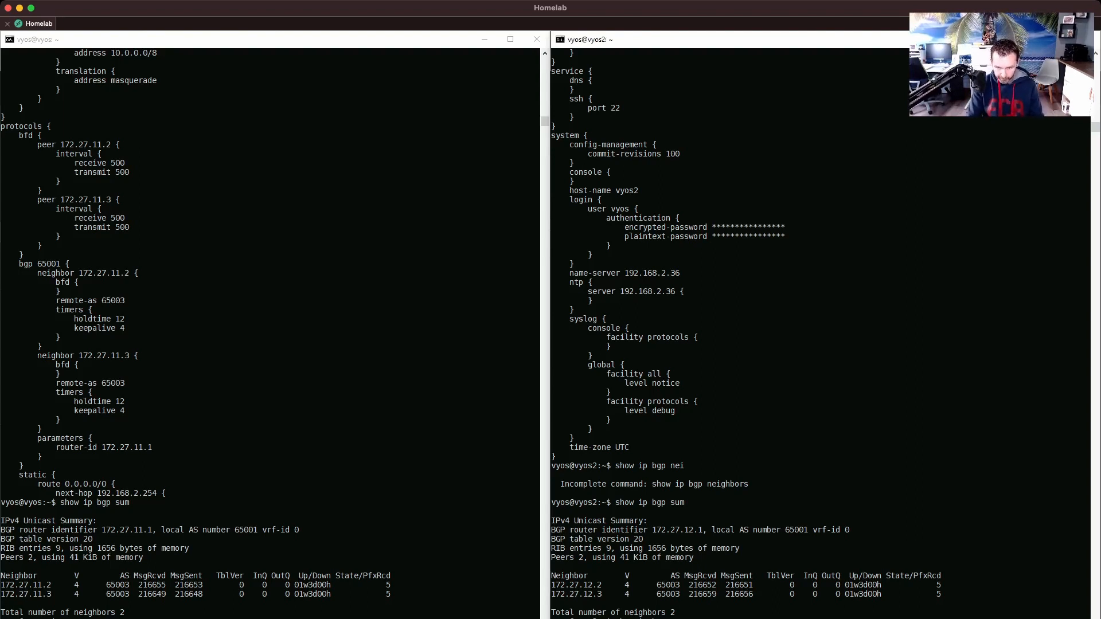
Run show ip bgp neighbors 172.27.12.2 on vyos2 and highlight the neighbor's BGP state
key("Tab")
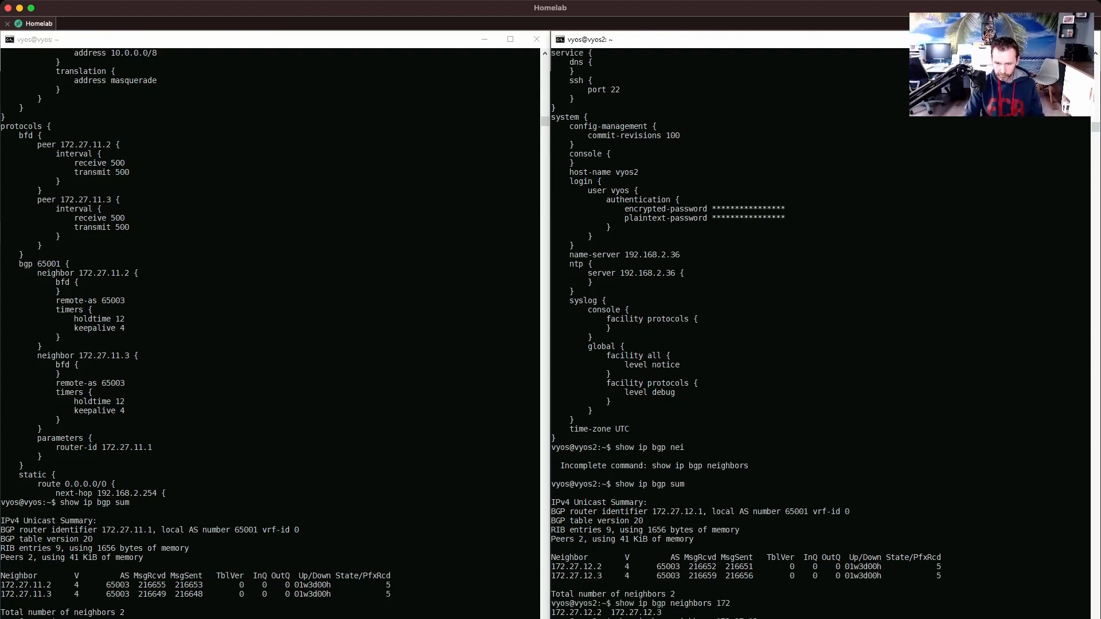
type("2")
key("Return")
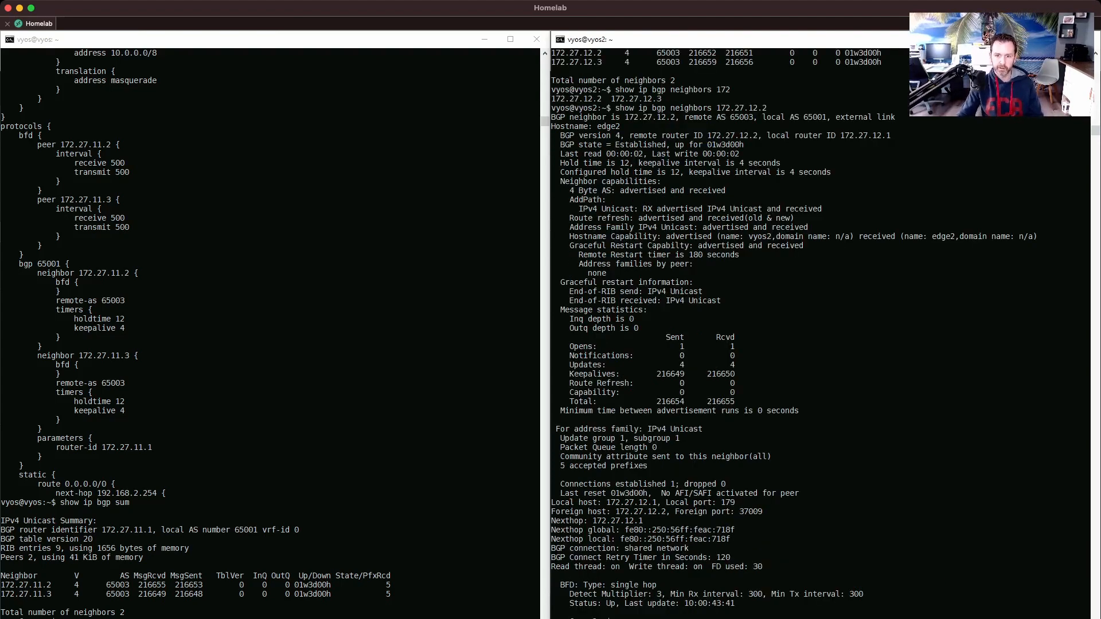
left_click_drag(616, 145, 666, 145)
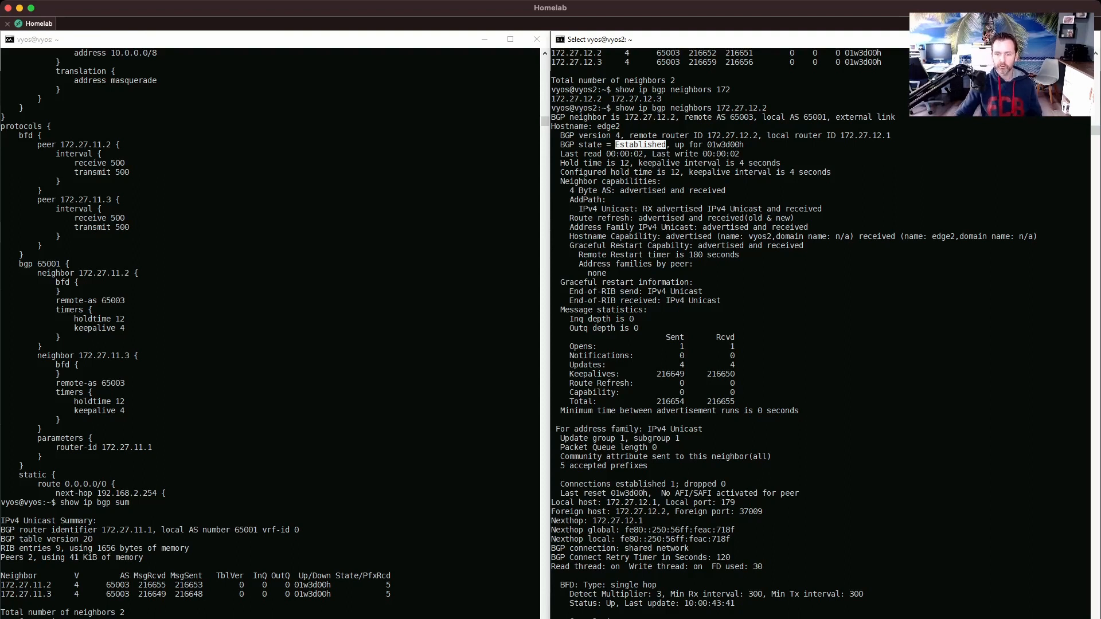
left_click(700, 163)
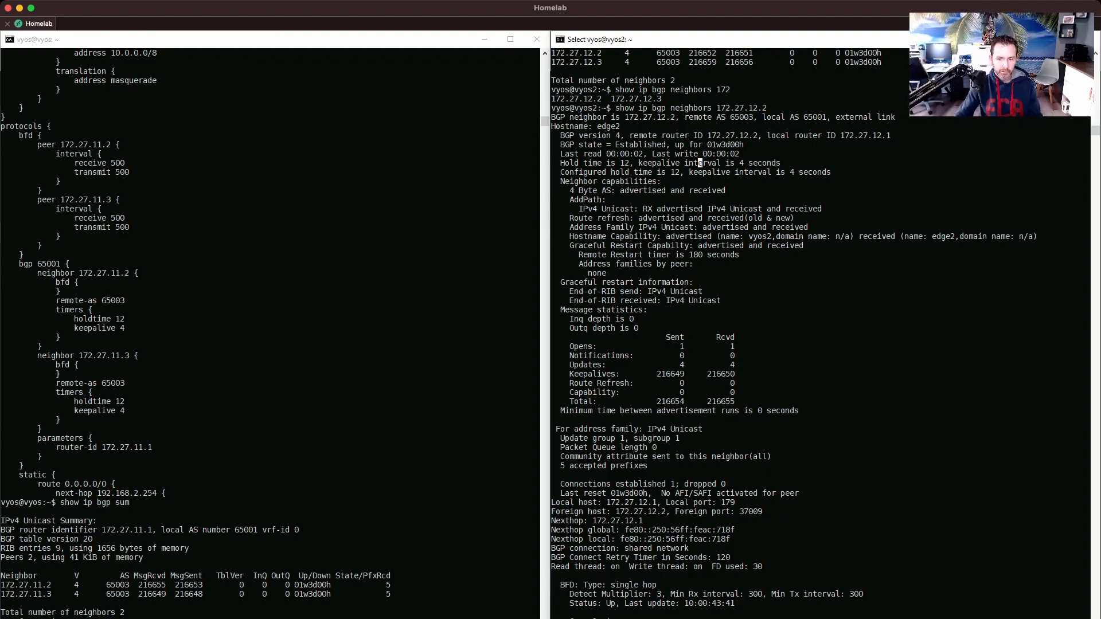
left_click(874, 263)
key("Escape")
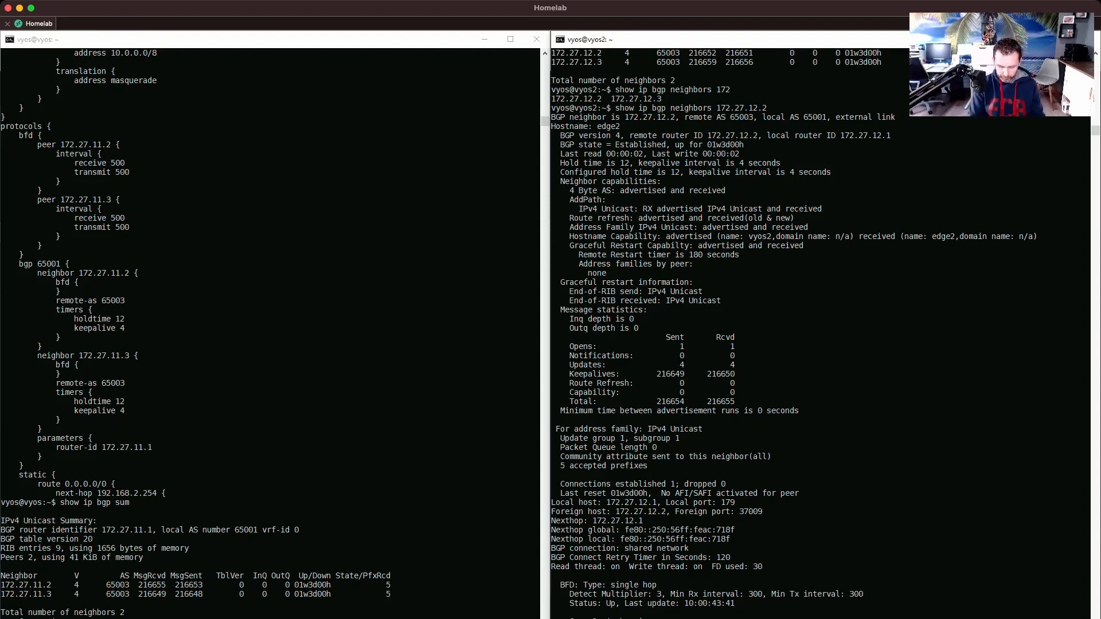
Run show ip route on vyos2 and highlight the BGP routes for 10.0.100.0/24, 10.0.101.0/24 and 10.0.102.0/24
type("show ip route")
key("Return")
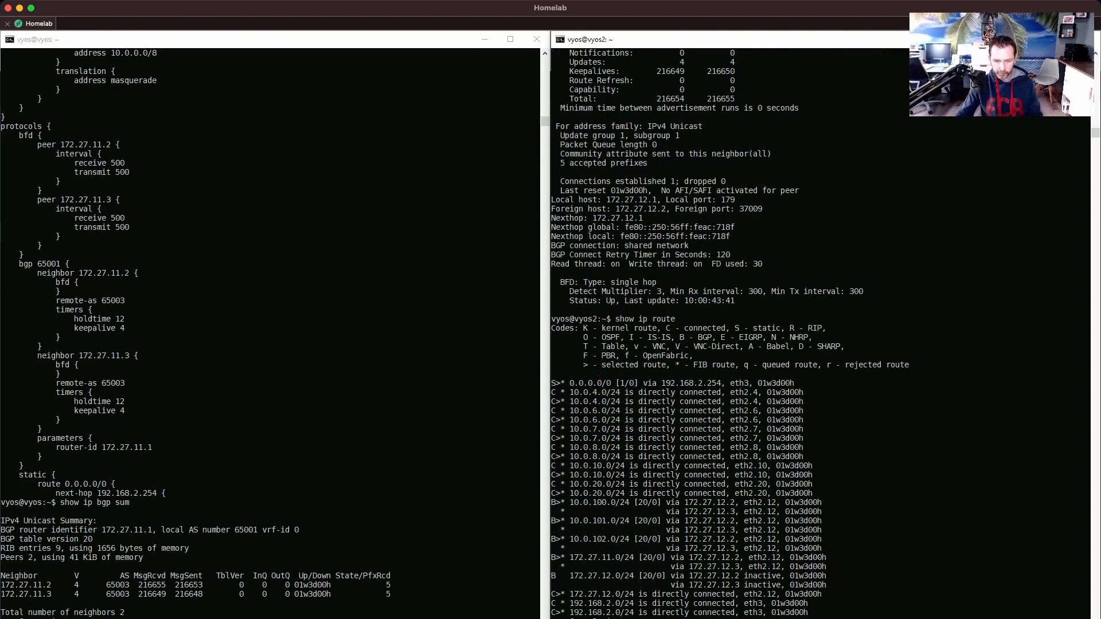
left_click_drag(553, 502, 828, 548)
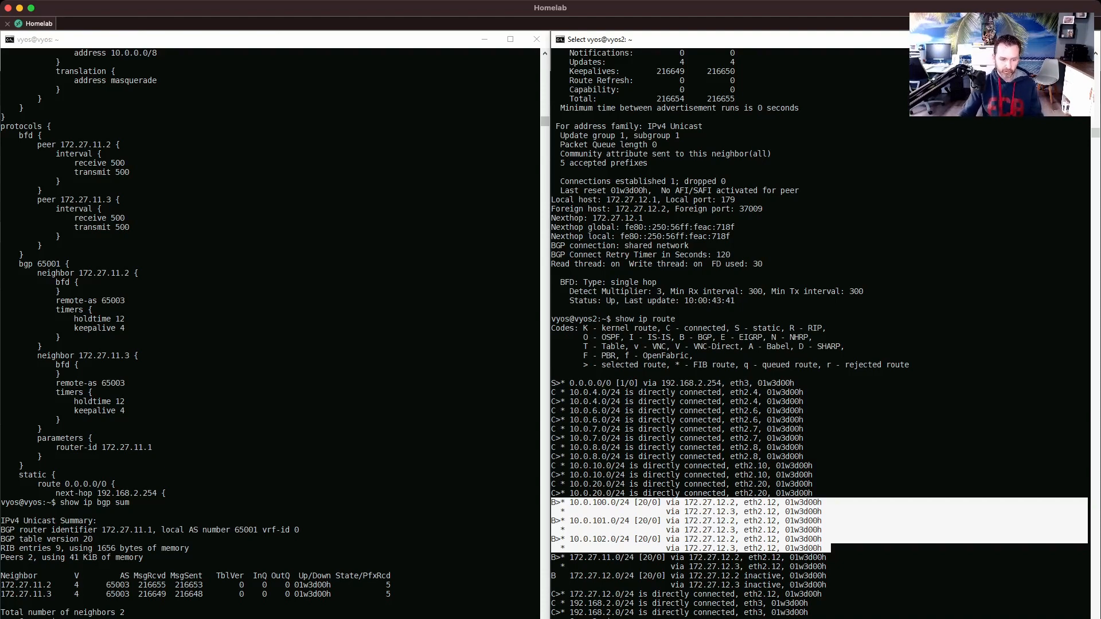
Run show ip route on vyos and highlight its 10.0.100.0/24 BGP route, comparing the next hops with vyos2
left_click(321, 367)
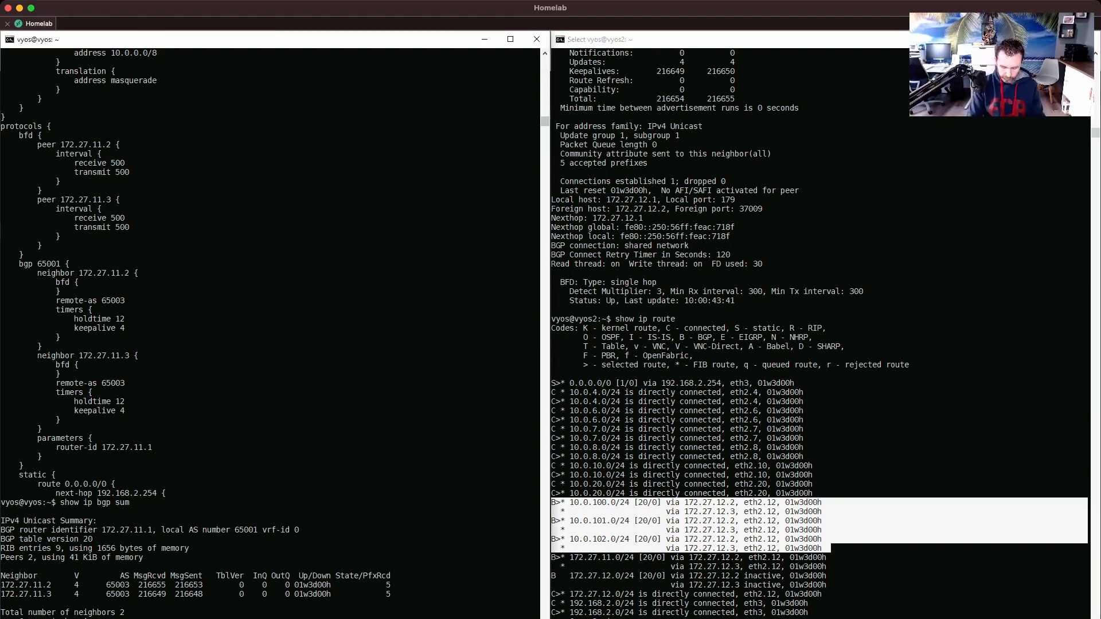
key("Return")
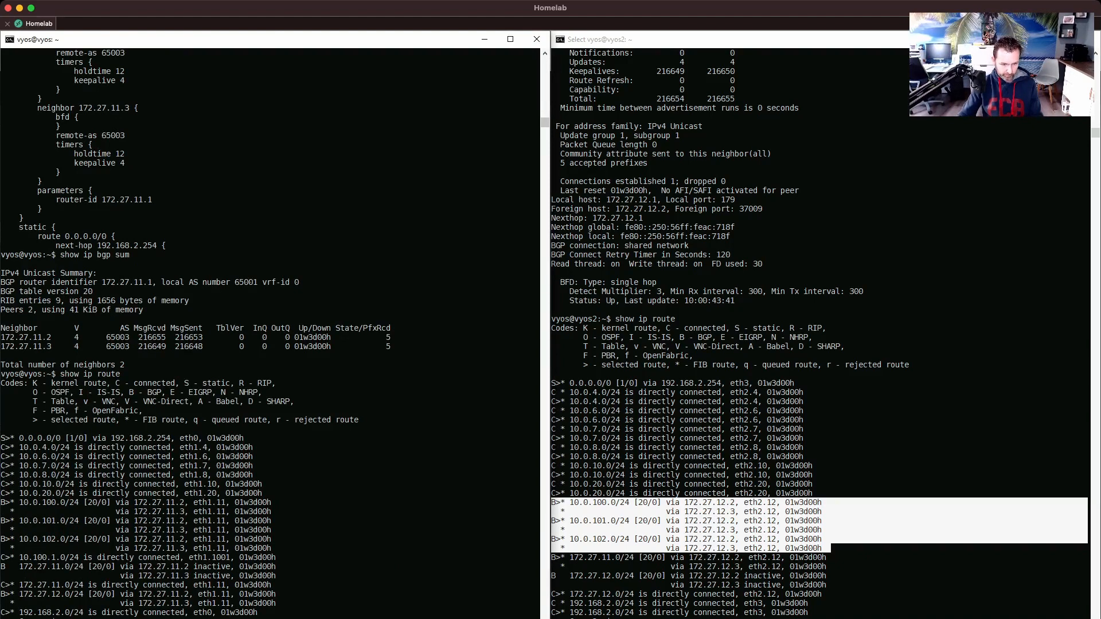
left_click(3, 503)
left_click_drag(3, 503, 285, 511)
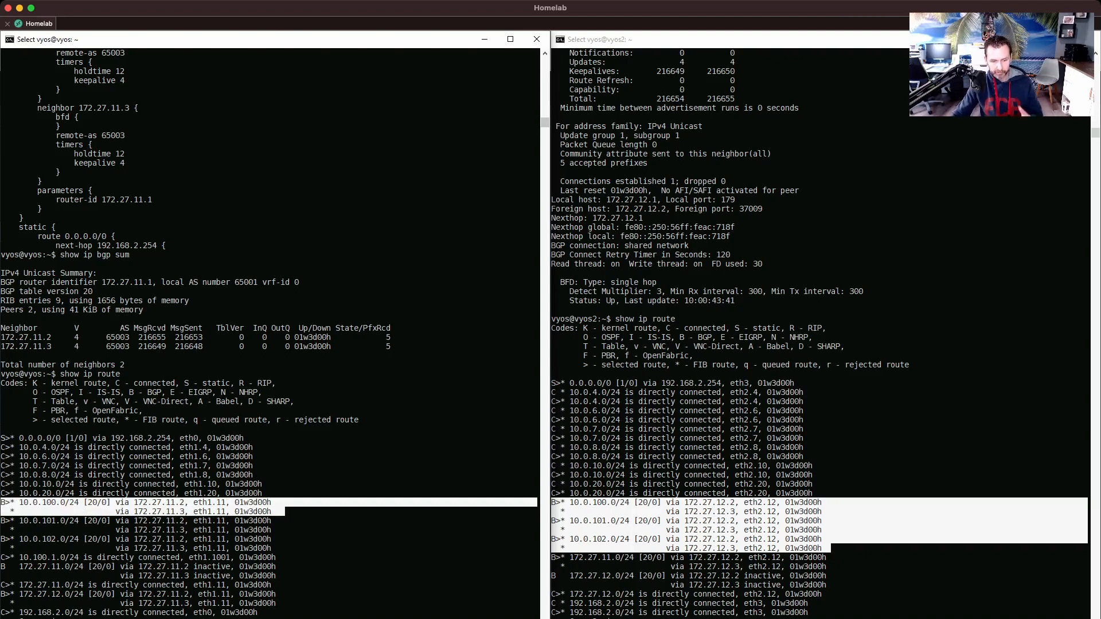
left_click(177, 502)
left_click(714, 502)
left_click(714, 503)
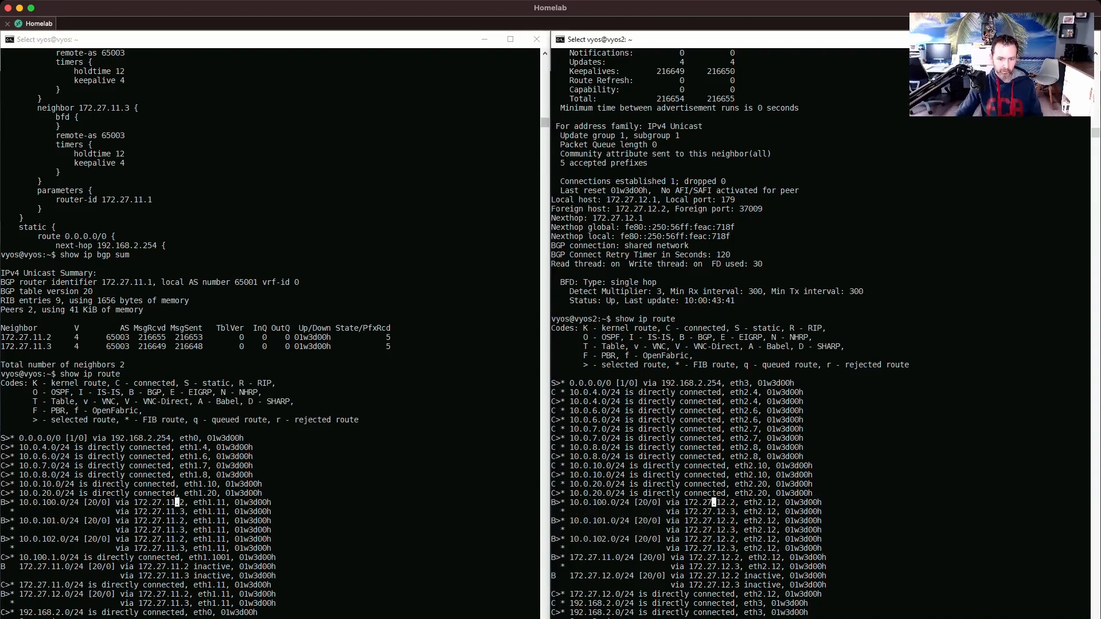
Switch to NSX-T in the browser, end editing of the Tier0 gateway, and view its topology diagram
key("alt+Tab")
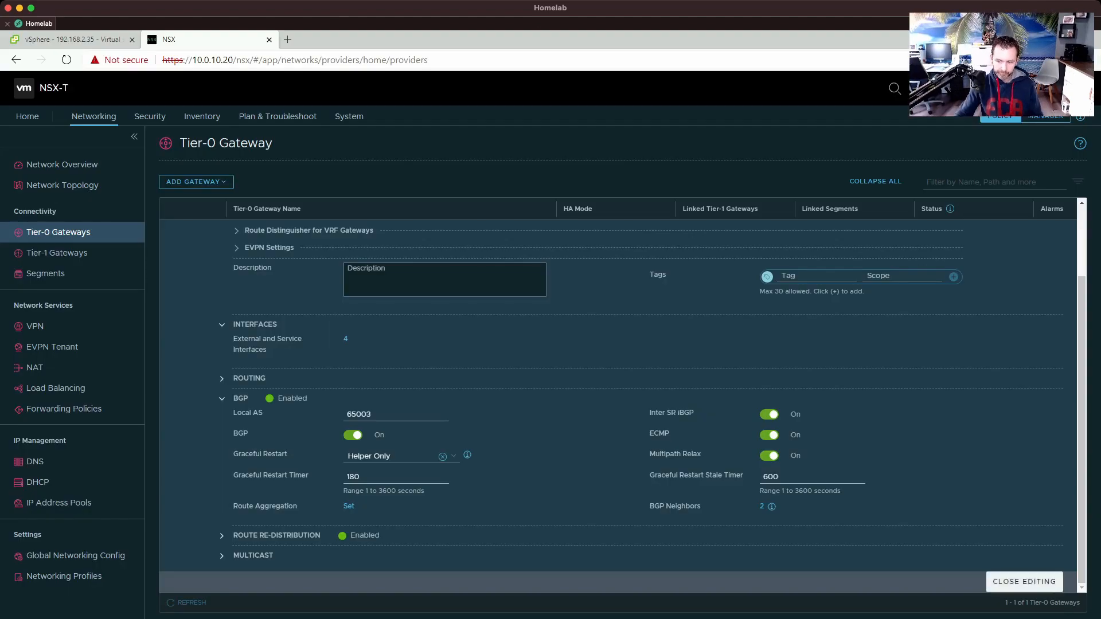
left_click(1024, 582)
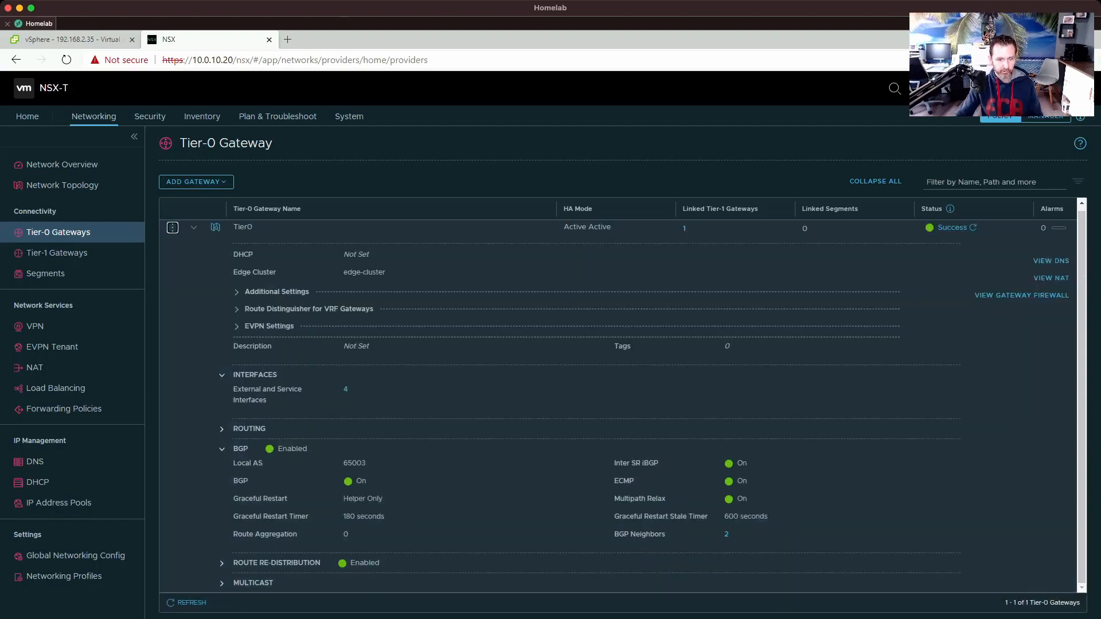
left_click(215, 227)
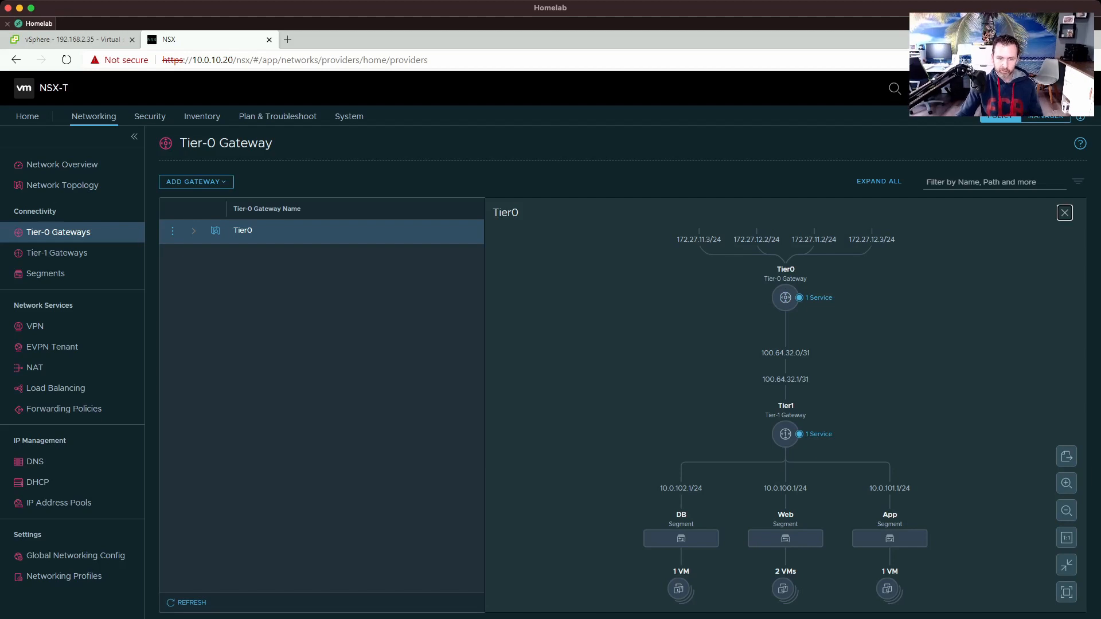
left_click(1065, 213)
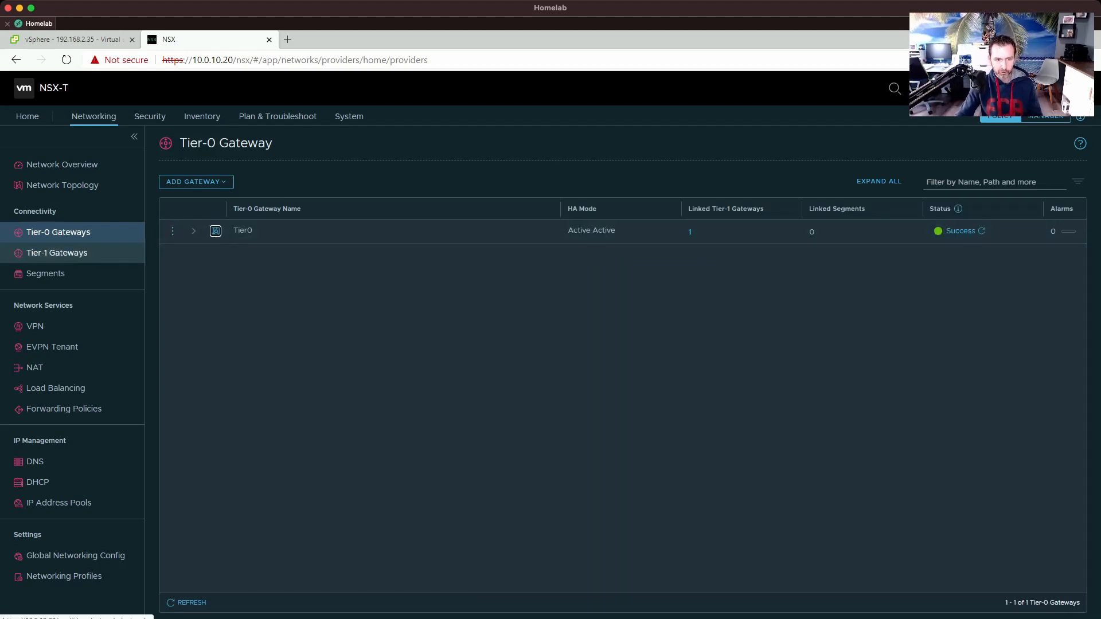
Open the Tier1 gateway for editing from the Tier-1 Gateways list
left_click(57, 253)
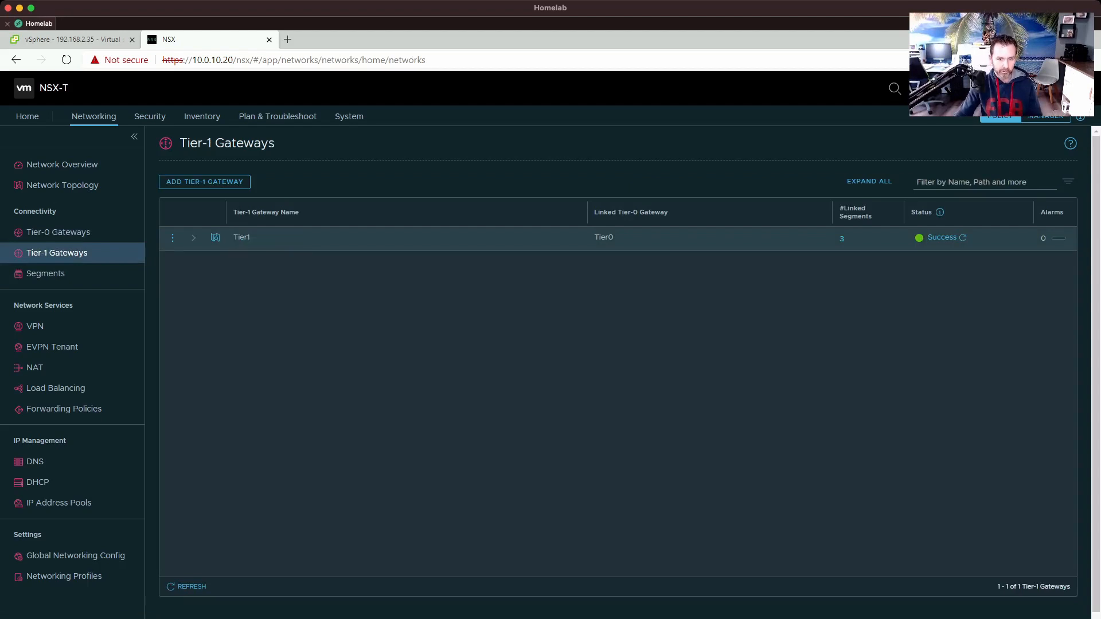
left_click(172, 238)
left_click(195, 217)
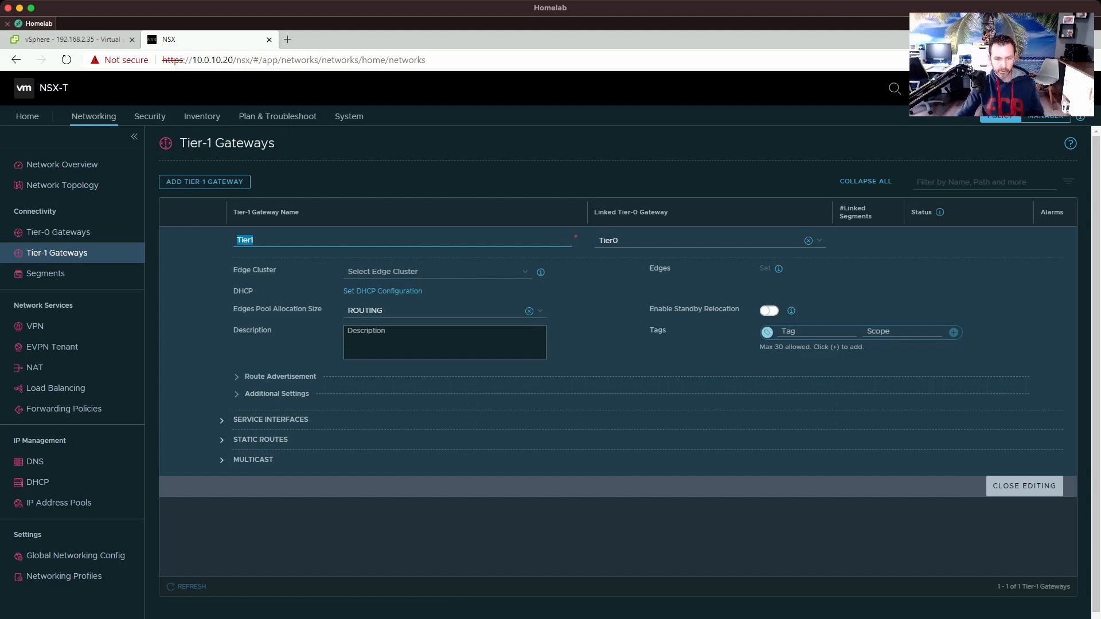
Expand the Tier1 gateway's Service Interfaces and Route Advertisement sections to review their settings
left_click(270, 420)
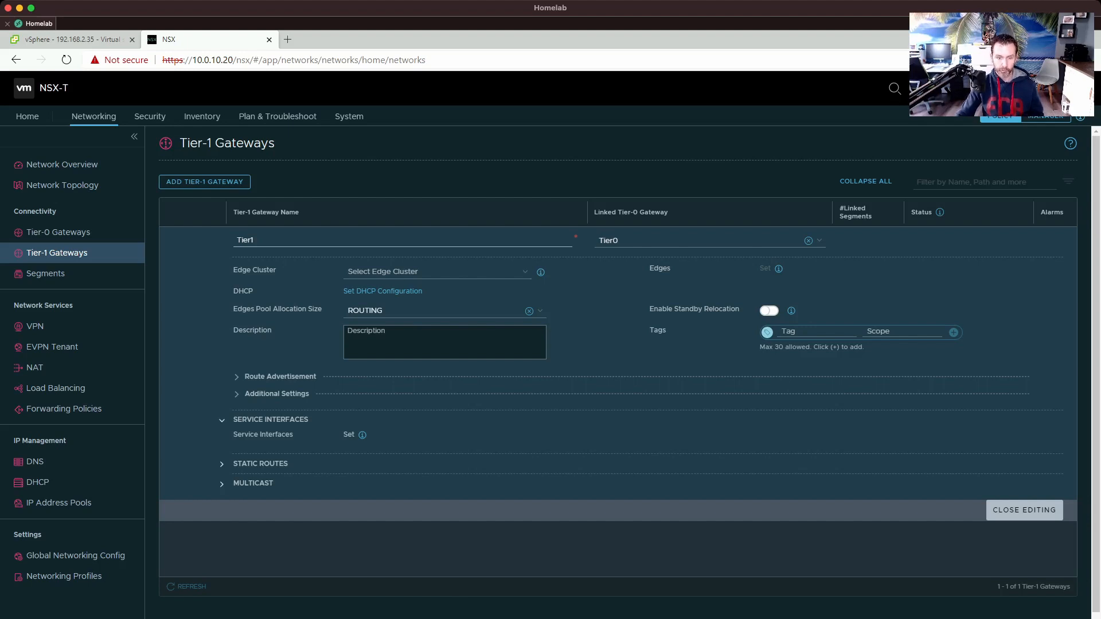
left_click(237, 376)
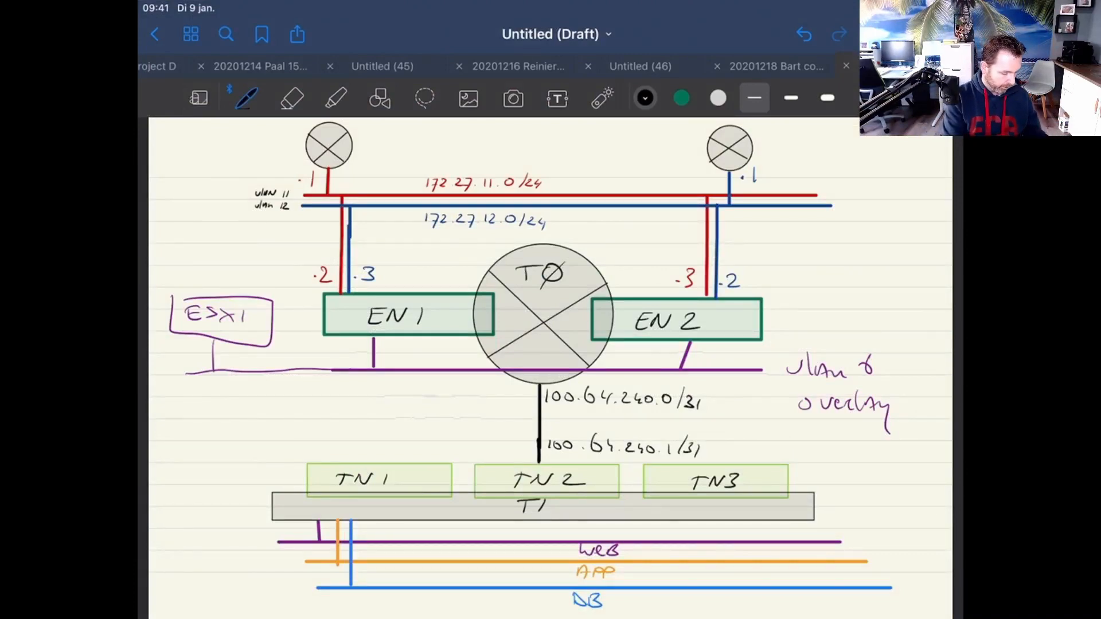
Switch to the network diagram and use the laser pointer to mark both upper routers and trace their VLAN 11 and VLAN 12 paths to the edge nodes
left_click(602, 98)
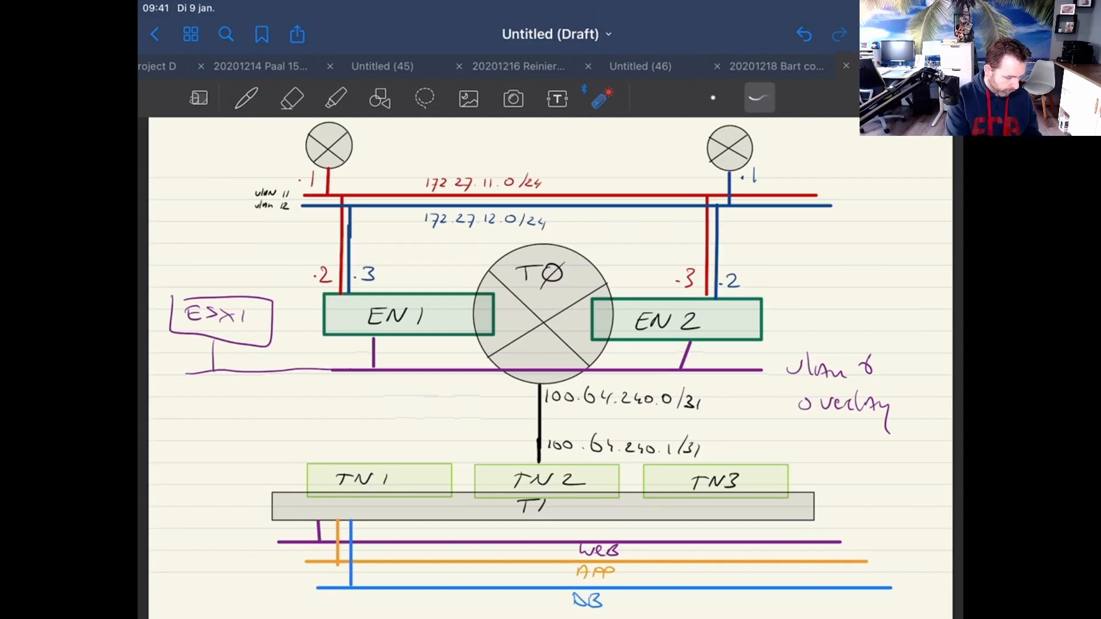
mouse_move(314, 131)
left_mouse_down()
mouse_move(349, 127)
mouse_move(315, 127)
left_mouse_up()
mouse_move(750, 149)
left_mouse_down()
mouse_move(697, 168)
mouse_move(701, 133)
left_mouse_up()
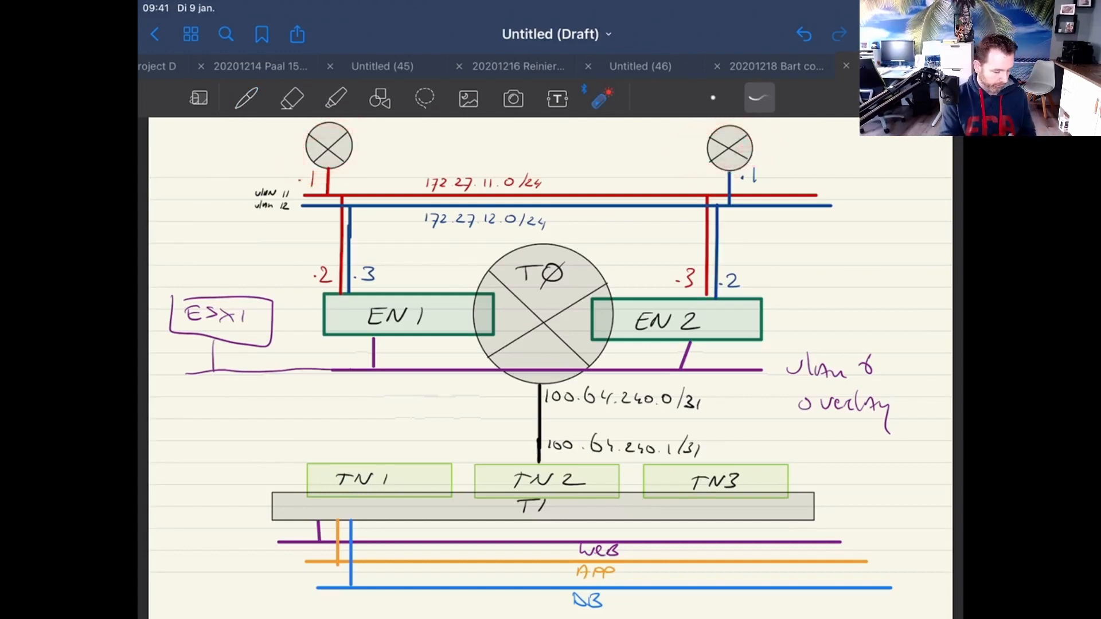
mouse_move(328, 171)
left_mouse_down()
mouse_move(493, 193)
mouse_move(754, 187)
mouse_move(697, 252)
mouse_move(685, 310)
left_mouse_up()
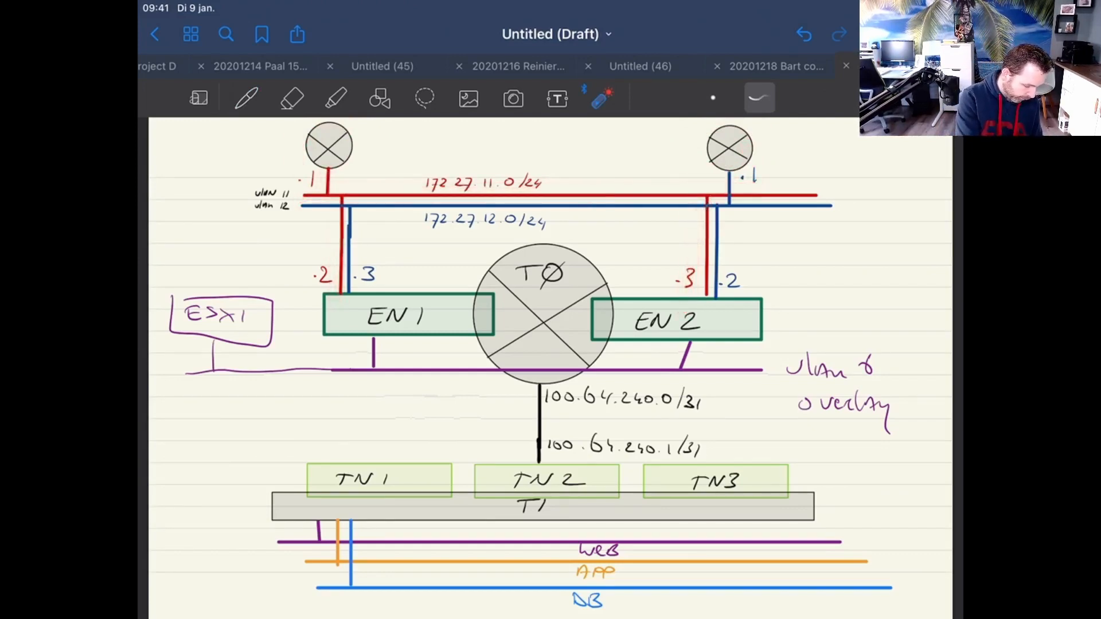
left_click_drag(730, 163, 730, 217)
mouse_move(730, 166)
left_mouse_down()
mouse_move(368, 209)
mouse_move(250, 209)
left_mouse_up()
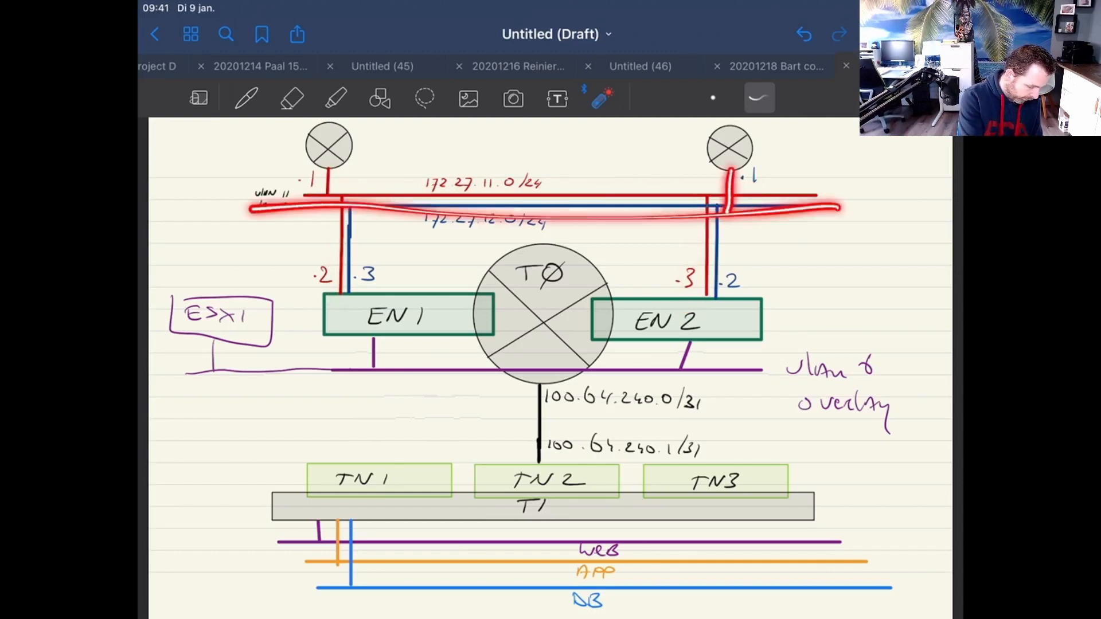
left_click_drag(349, 211, 365, 293)
left_click_drag(723, 212, 719, 288)
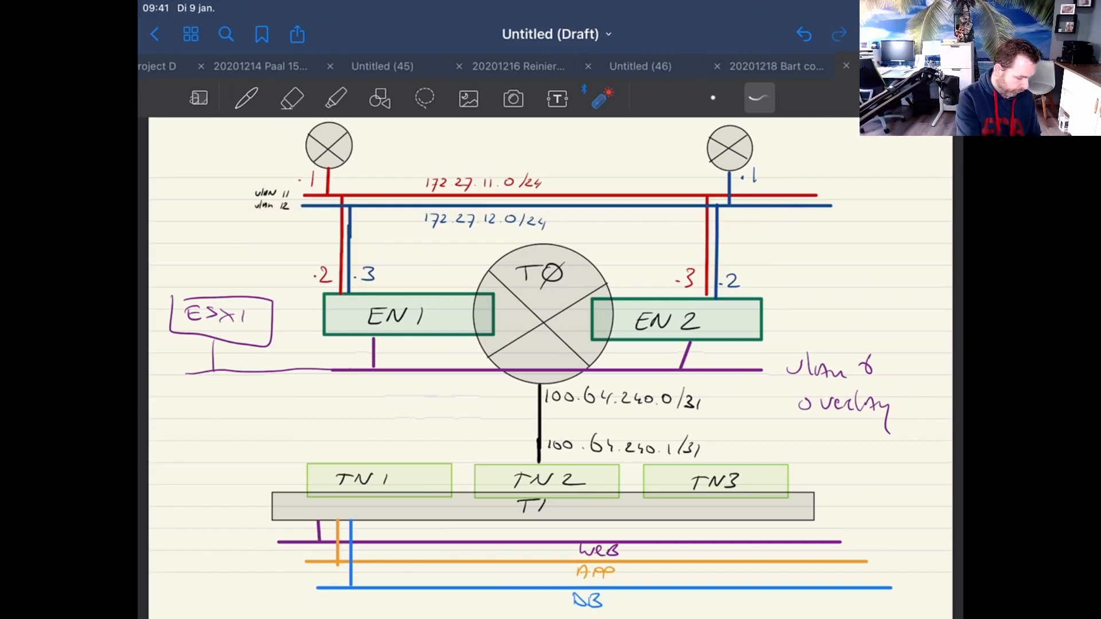
Trace the red and blue uplinks of both edge nodes with the laser pointer, and circle EN1 and EN2
left_click_drag(337, 235, 344, 290)
left_click_drag(356, 235, 359, 298)
left_click_drag(704, 238, 710, 295)
left_click_drag(725, 235, 717, 310)
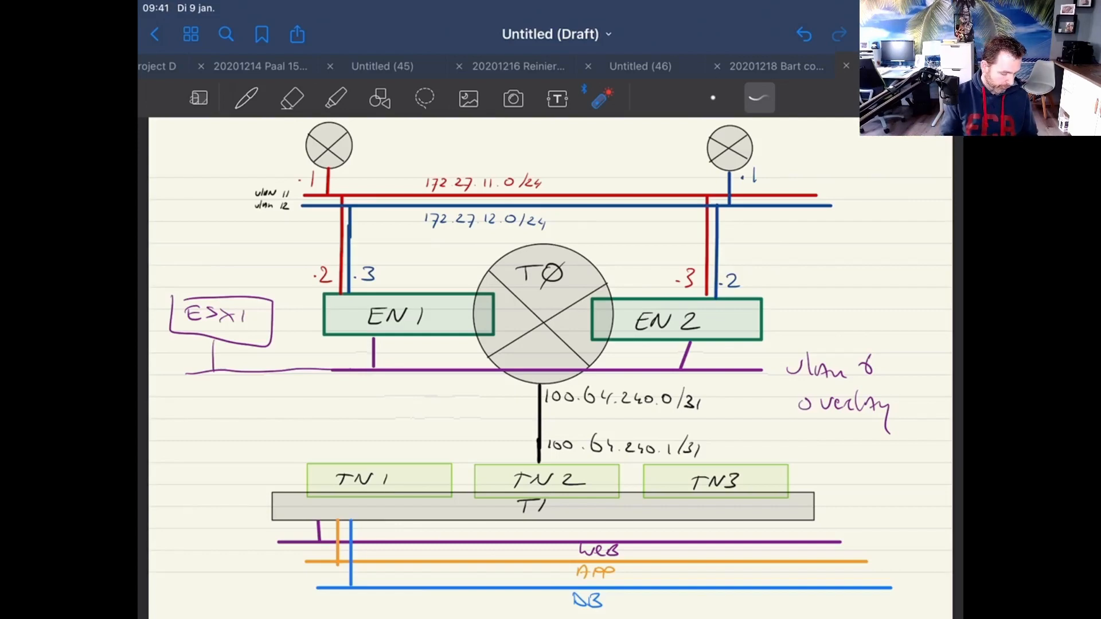
mouse_move(418, 297)
left_mouse_down()
mouse_move(499, 302)
mouse_move(493, 295)
left_mouse_up()
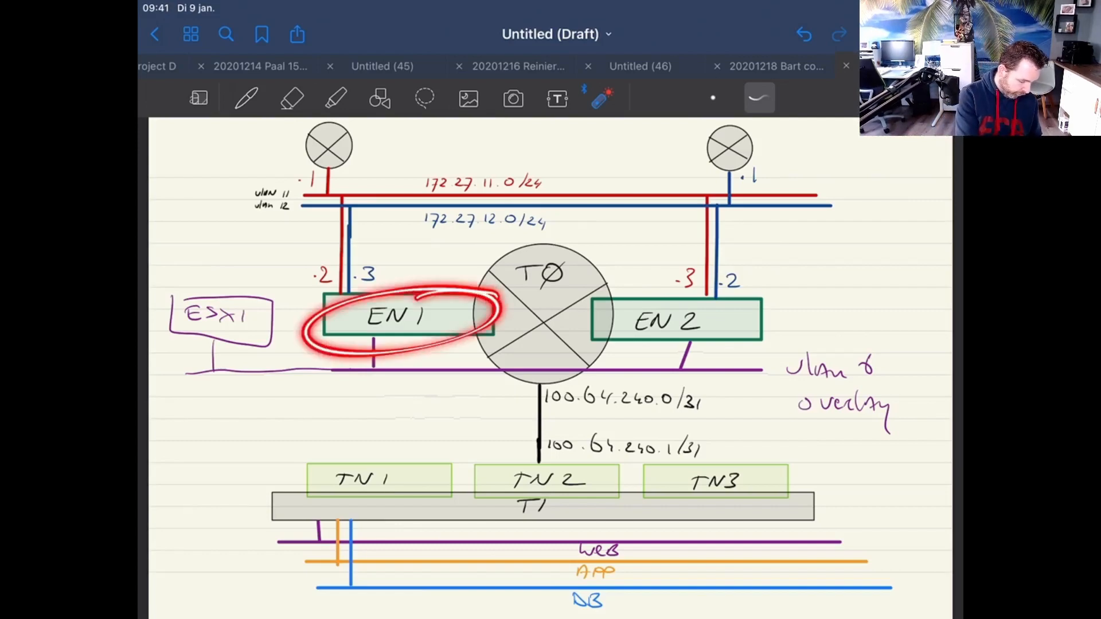
mouse_move(619, 308)
left_mouse_down()
mouse_move(767, 314)
mouse_move(697, 290)
left_mouse_up()
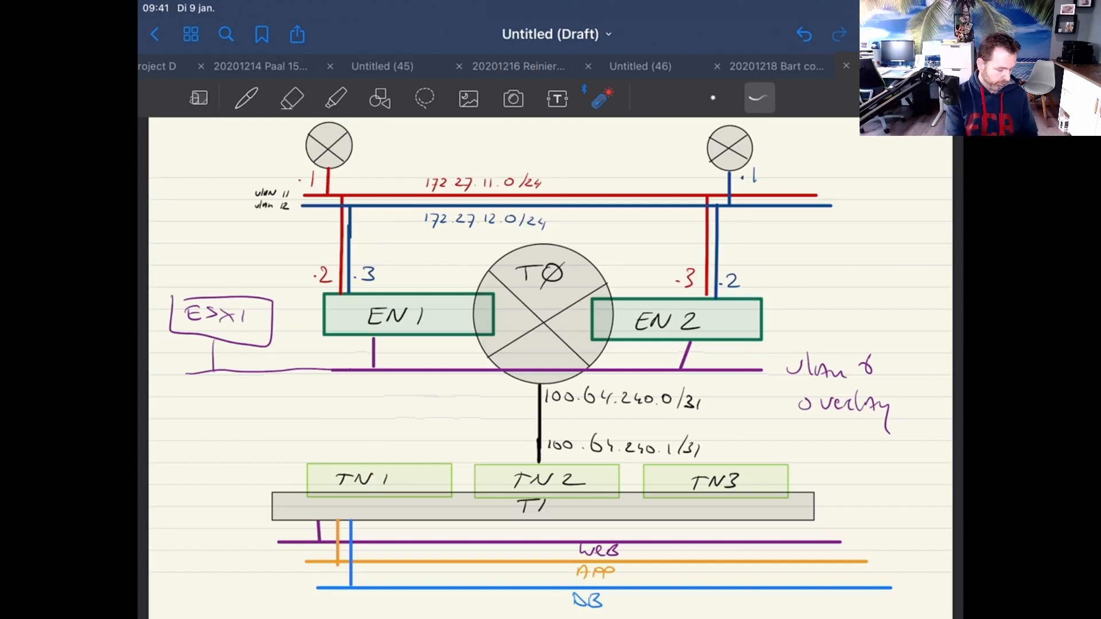
Trace the T0-to-T1 link with the laser pointer, and mark TN2 and the T1 connections to the WEB, APP and DB segments
left_click_drag(541, 378, 539, 460)
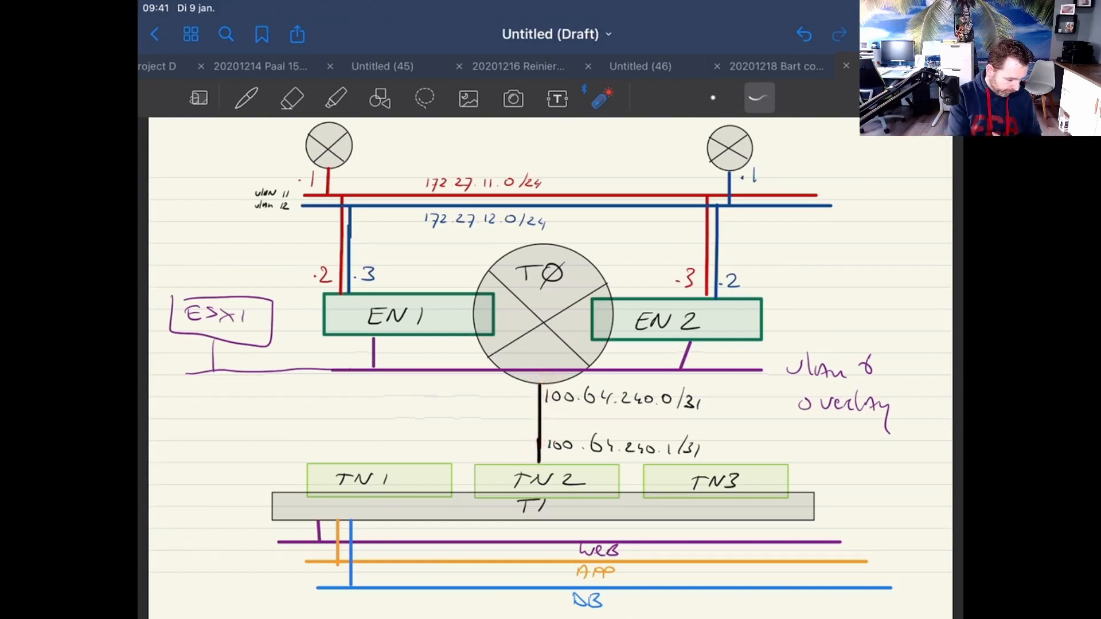
mouse_move(631, 479)
left_mouse_down()
mouse_move(432, 484)
mouse_move(803, 464)
mouse_move(559, 466)
left_mouse_up()
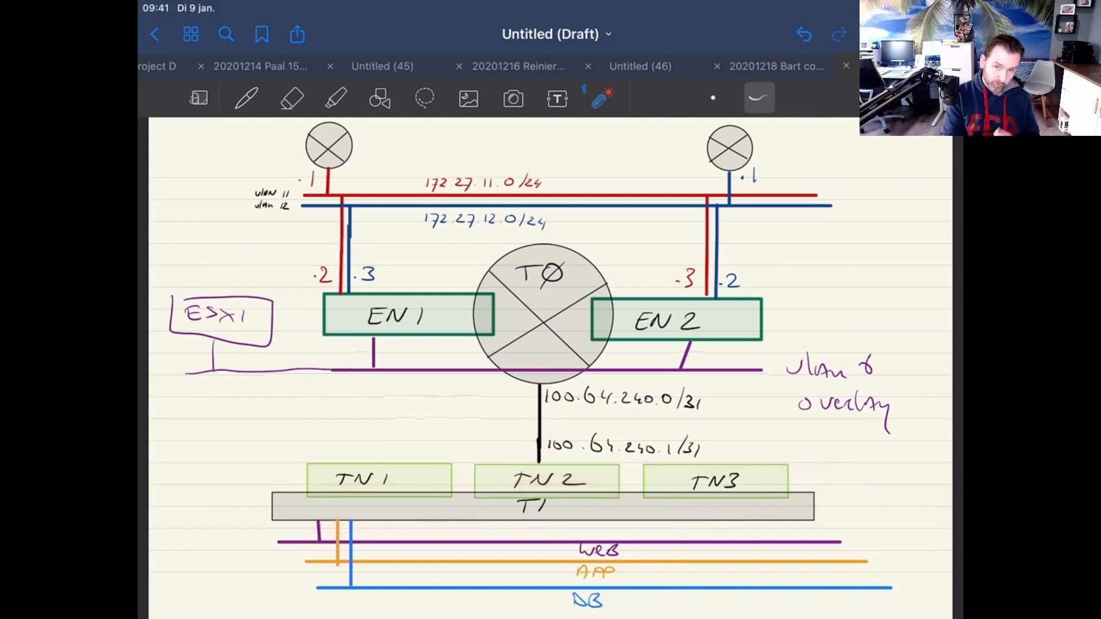
left_click_drag(315, 513, 351, 577)
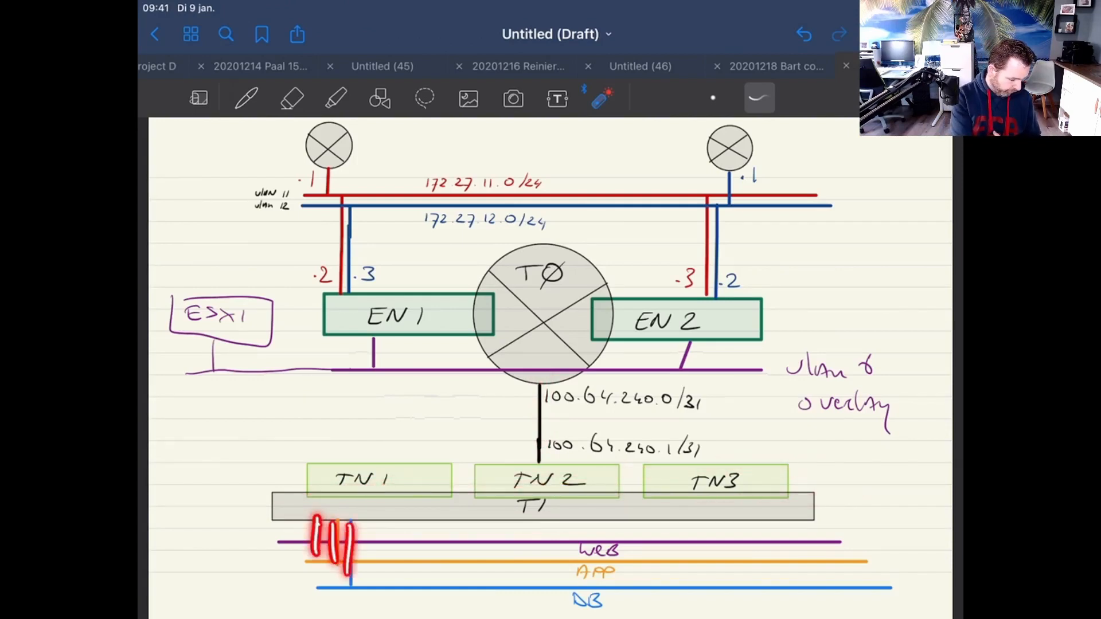